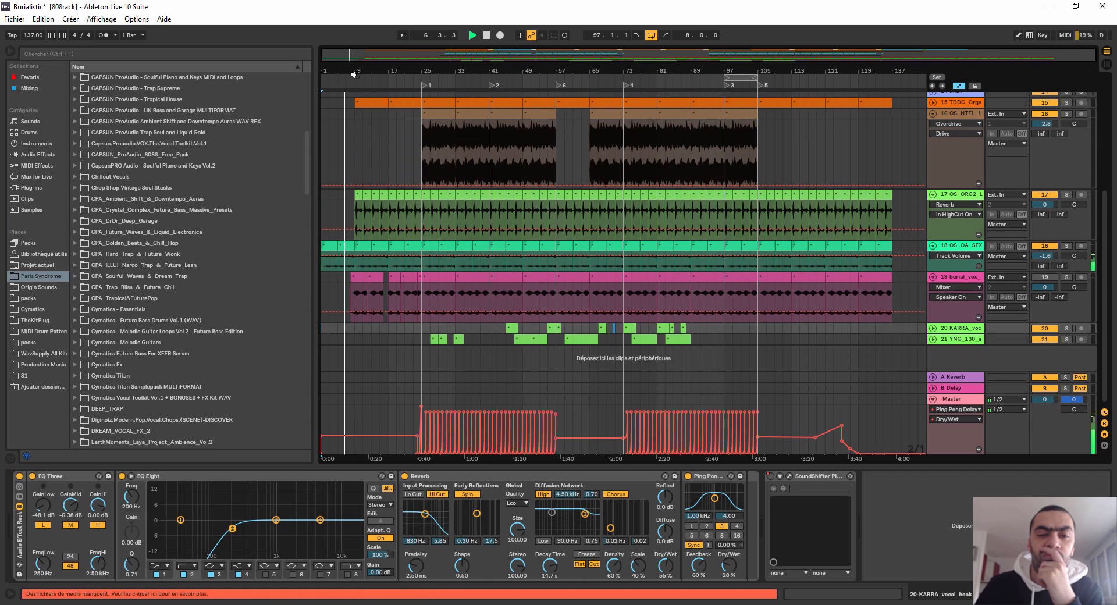
# Step: Examine the effect chains on the 17 OS_ORG2 and 19 burial_vox tracks
pyautogui.moveTo(423, 69); pyautogui.dragTo(473, 93)
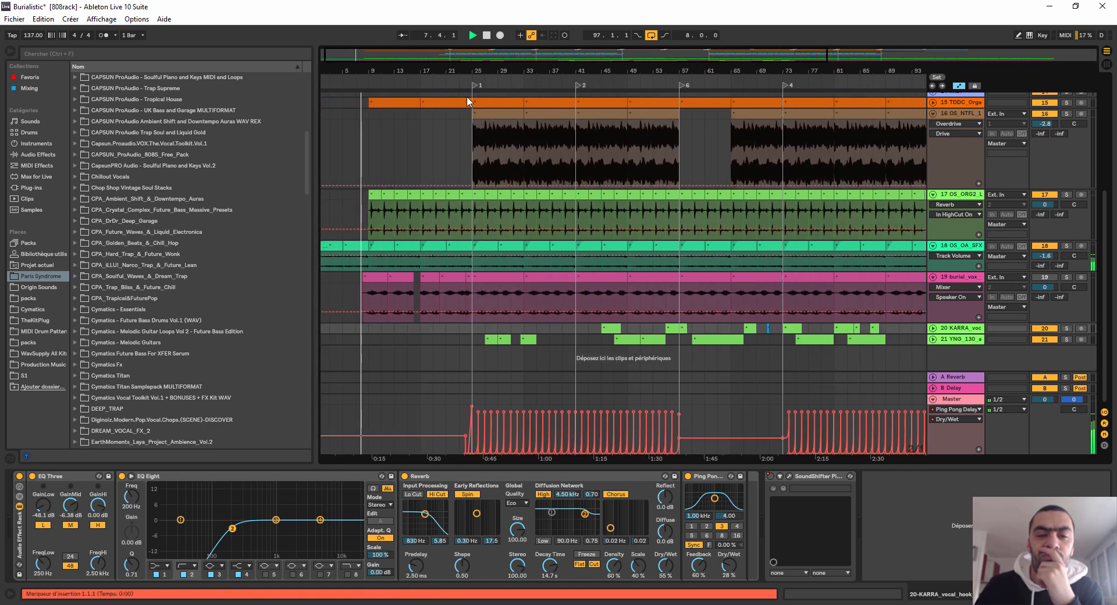
pyautogui.click(957, 198)
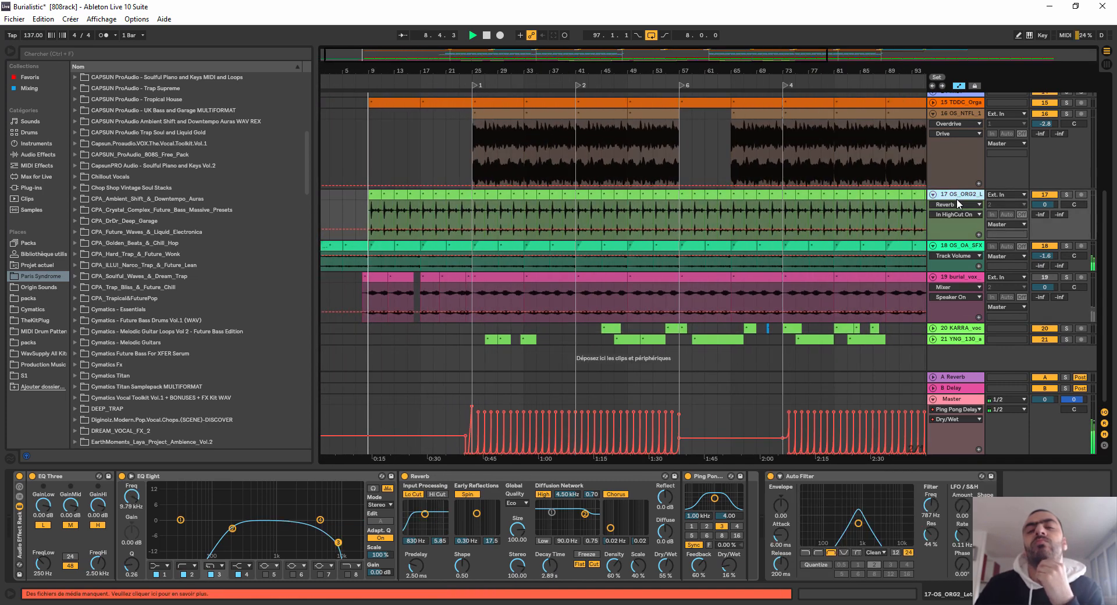
pyautogui.click(953, 277)
# Step: Expand the 2 Burialistic track to examine its MIDI clips and device chain, and collapse it again
pyautogui.scroll(7, 934, 166)
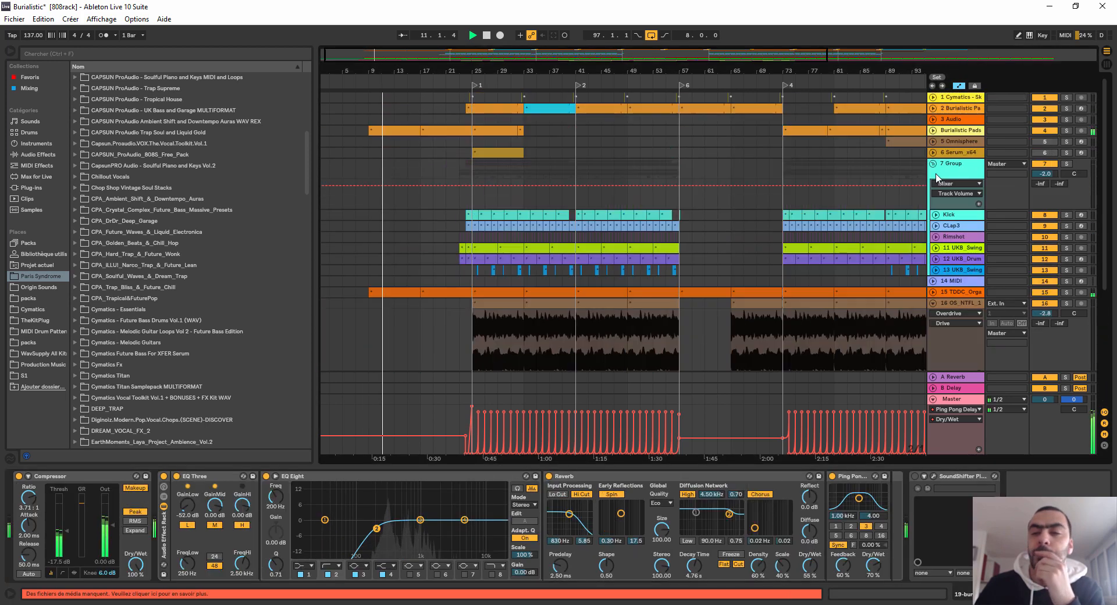
pyautogui.click(934, 109)
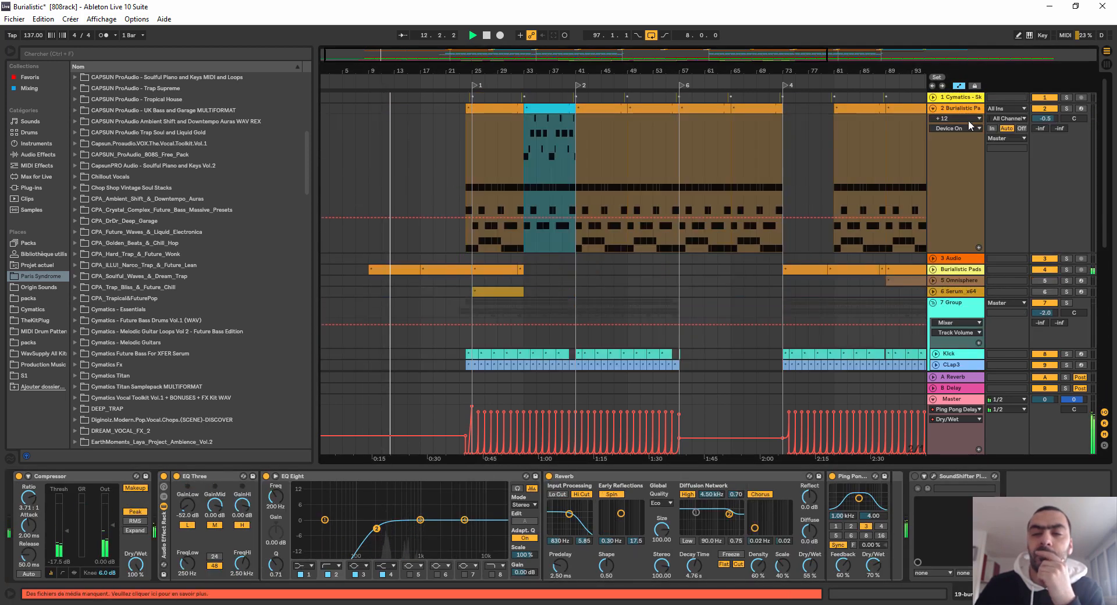
pyautogui.click(970, 113)
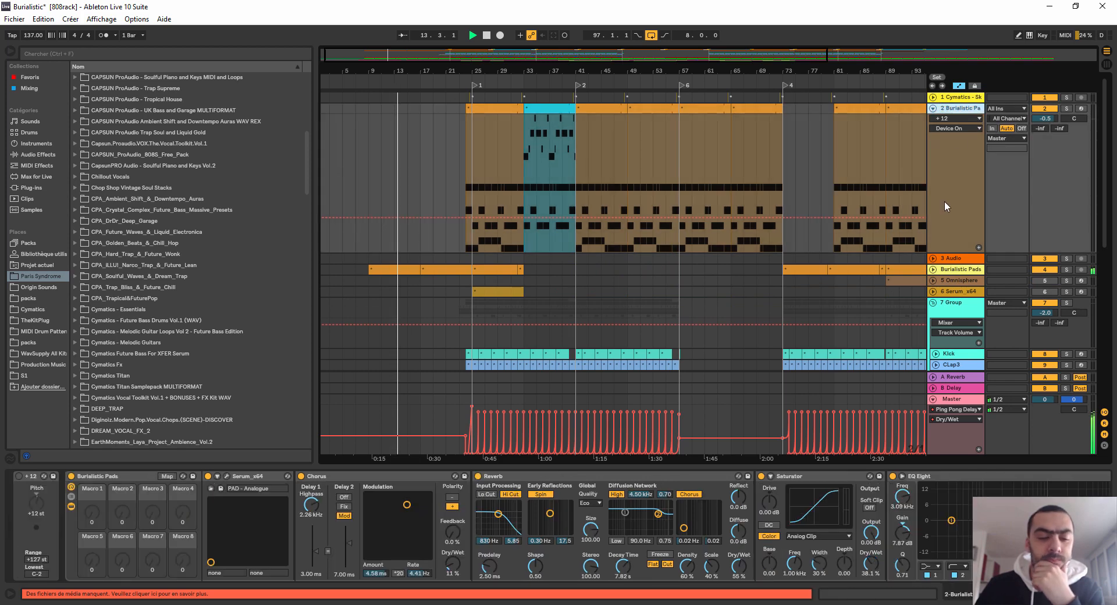
pyautogui.scroll(-2, 942, 203)
pyautogui.scroll(2, 942, 202)
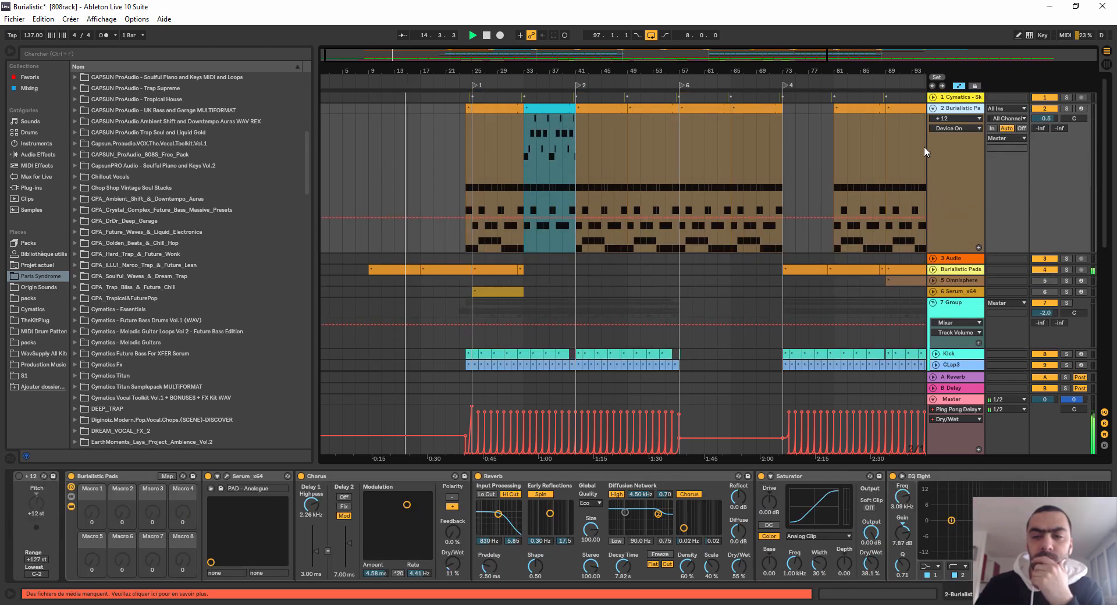
pyautogui.click(933, 109)
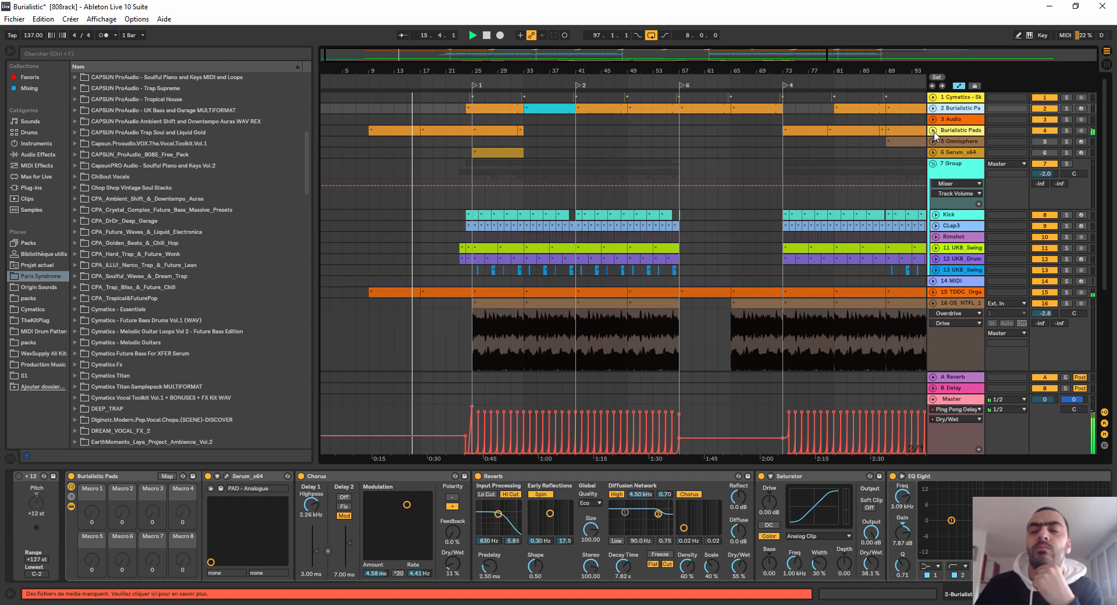
# Step: Expand the Burialistic Pads track to examine its audio and effects, and collapse it again
pyautogui.click(933, 130)
pyautogui.click(946, 133)
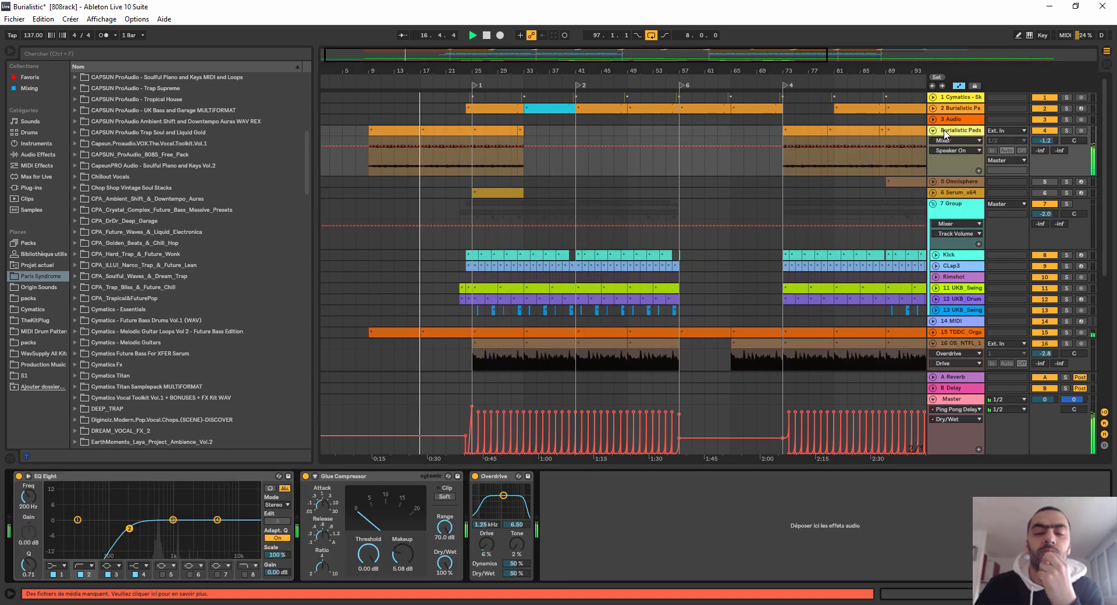
pyautogui.click(933, 131)
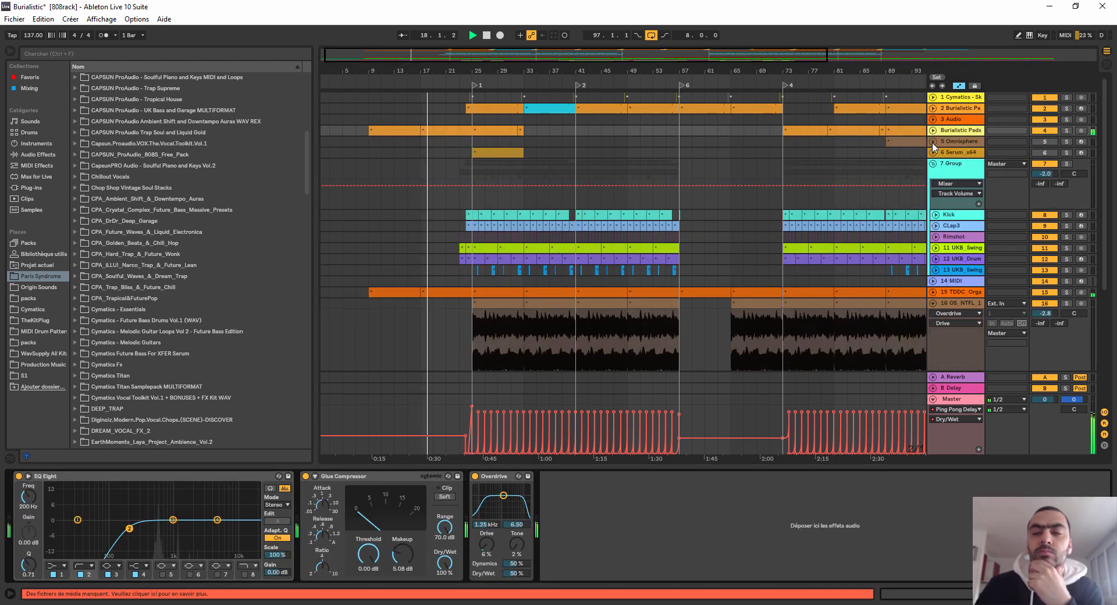
# Step: Expand the 5 Omnisphere track and examine its muted MIDI clips and device chain
pyautogui.click(934, 141)
pyautogui.scroll(-1, 934, 148)
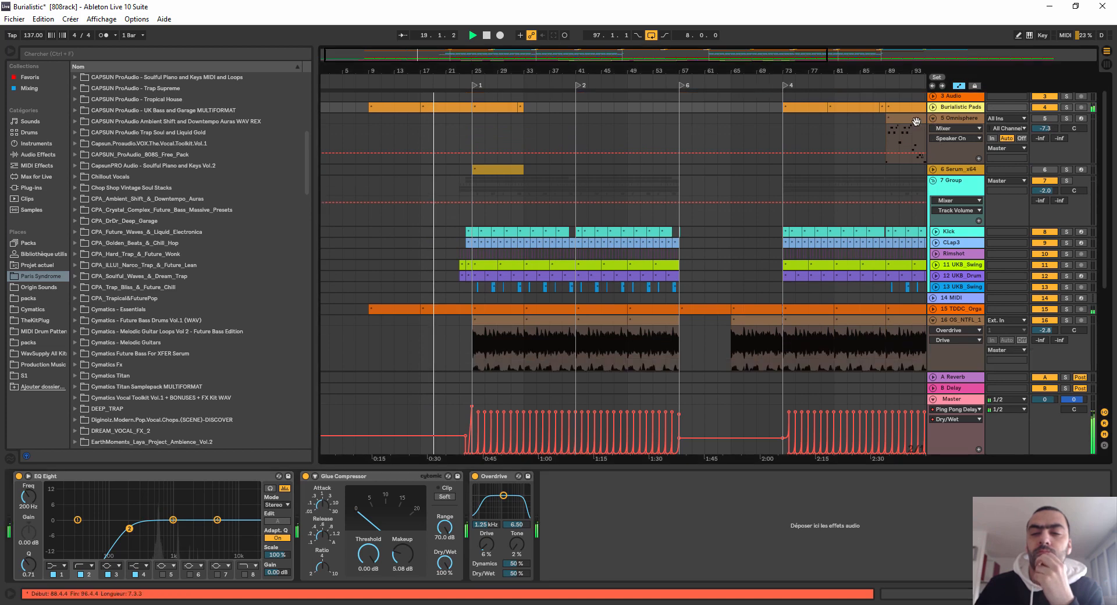
pyautogui.click(923, 135)
pyautogui.scroll(-1, 917, 444)
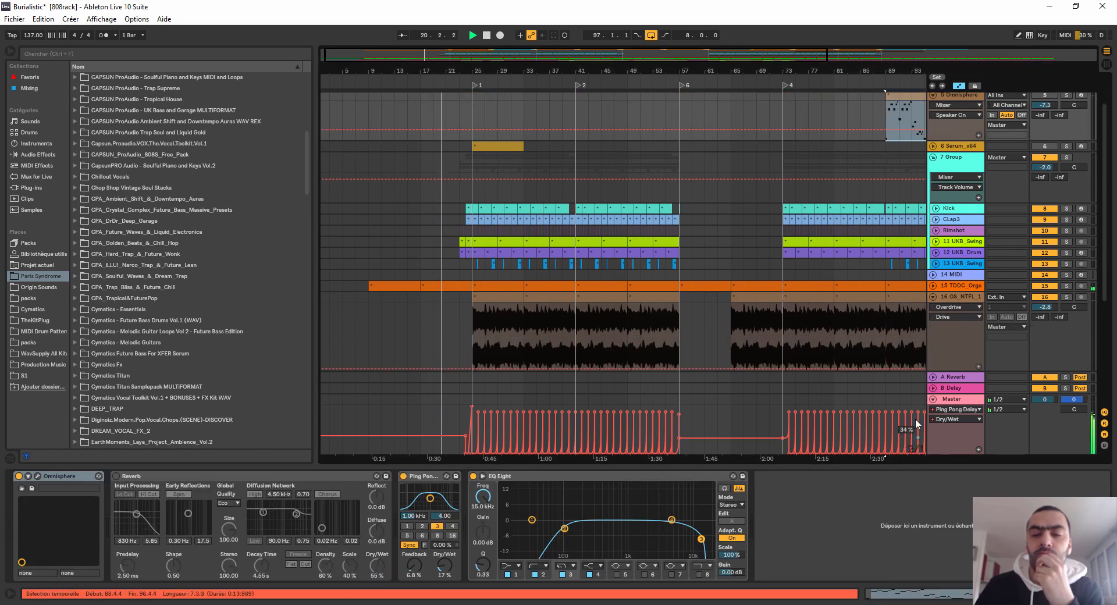
pyautogui.scroll(1, 873, 244)
pyautogui.moveTo(853, 71); pyautogui.dragTo(853, 41)
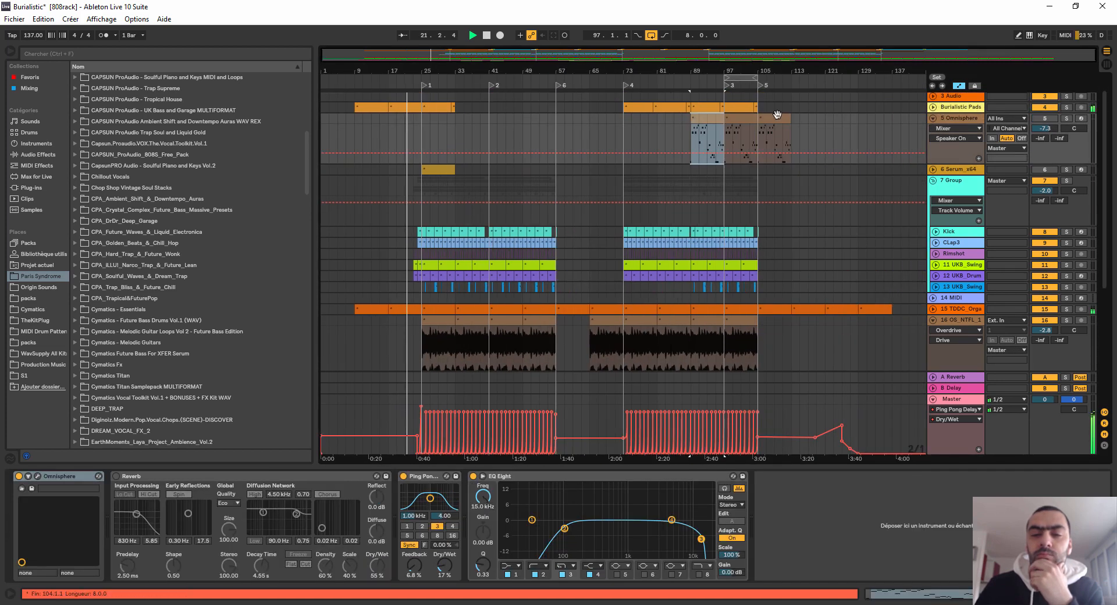
# Step: Expand the Kick track to examine its drum rack, and view the CLap3 track's device chain
pyautogui.click(937, 232)
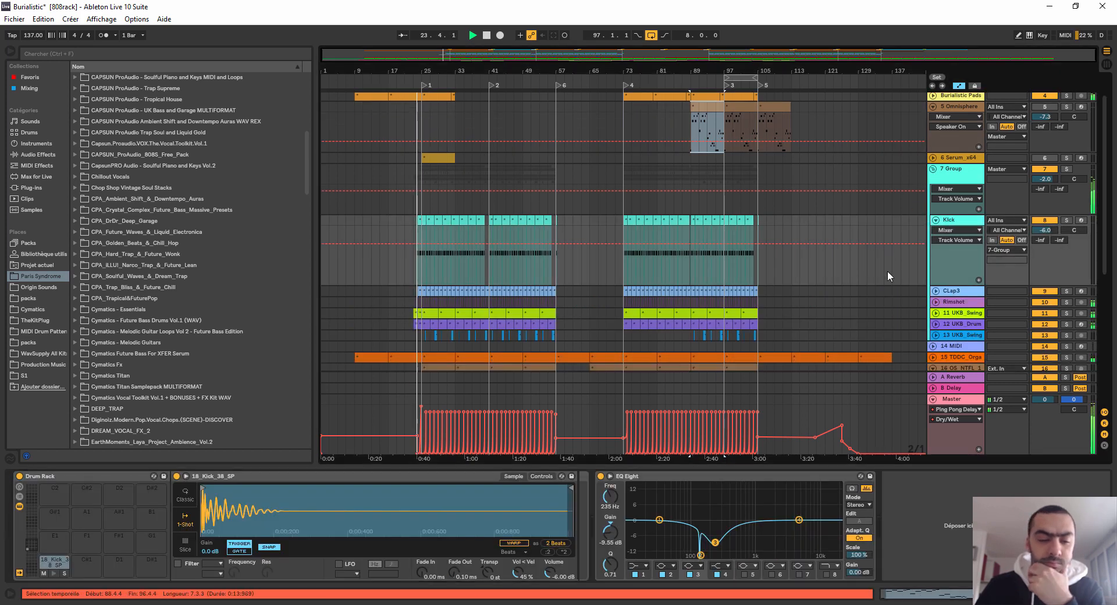
pyautogui.scroll(-3, 891, 267)
pyautogui.click(958, 221)
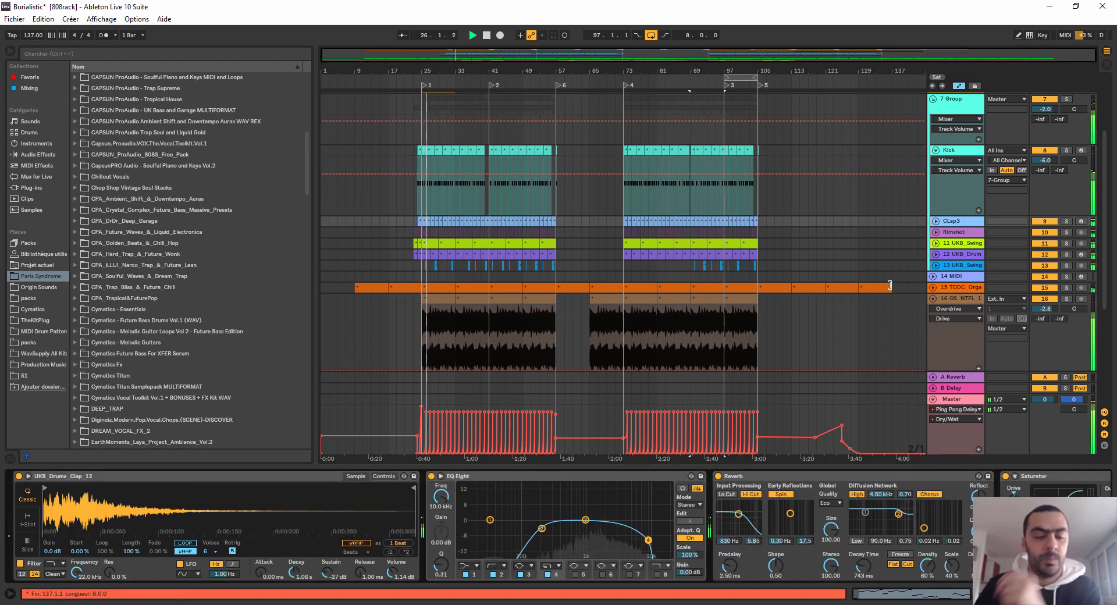
# Step: Expand the Rimshot track, examine its hits around bars 29 to 41 and its effects, and collapse it
pyautogui.click(935, 233)
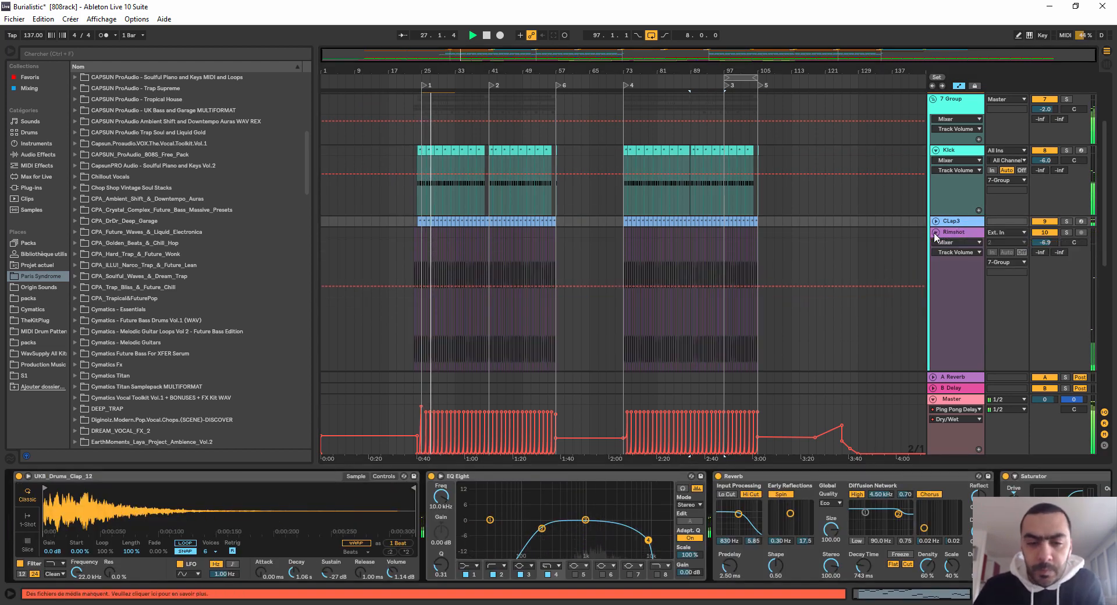
pyautogui.click(966, 236)
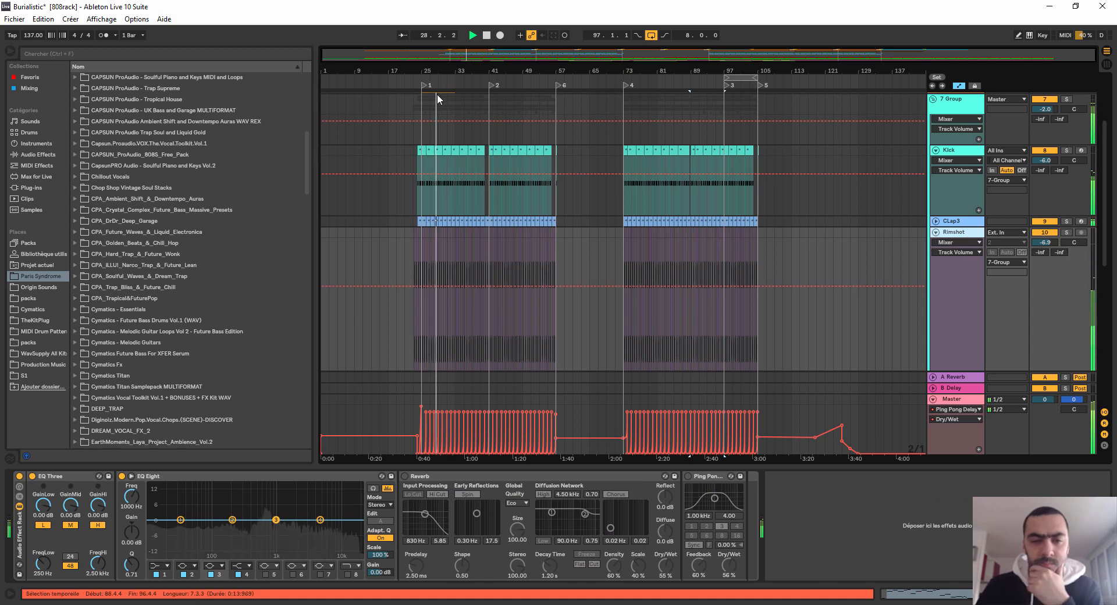
pyautogui.moveTo(446, 71); pyautogui.dragTo(447, 175)
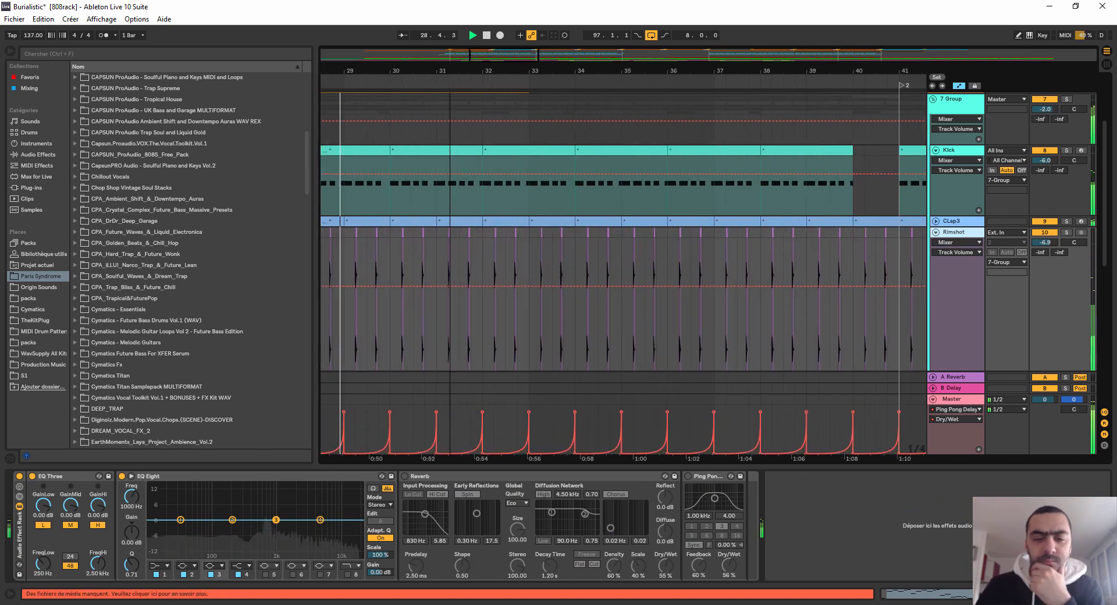
pyautogui.click(935, 232)
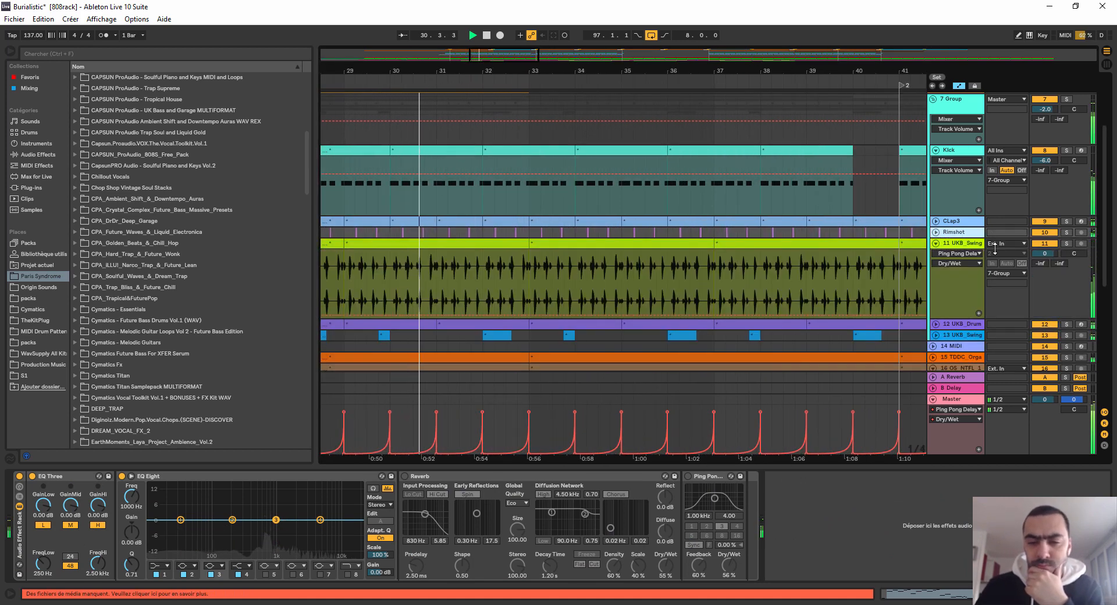
# Step: Examine the clips on the 12 UKB_Drum, 13 UKB_Swing and 15 TDDC tracks, and view UKB_Drum's sampler settings
pyautogui.scroll(-3, 969, 254)
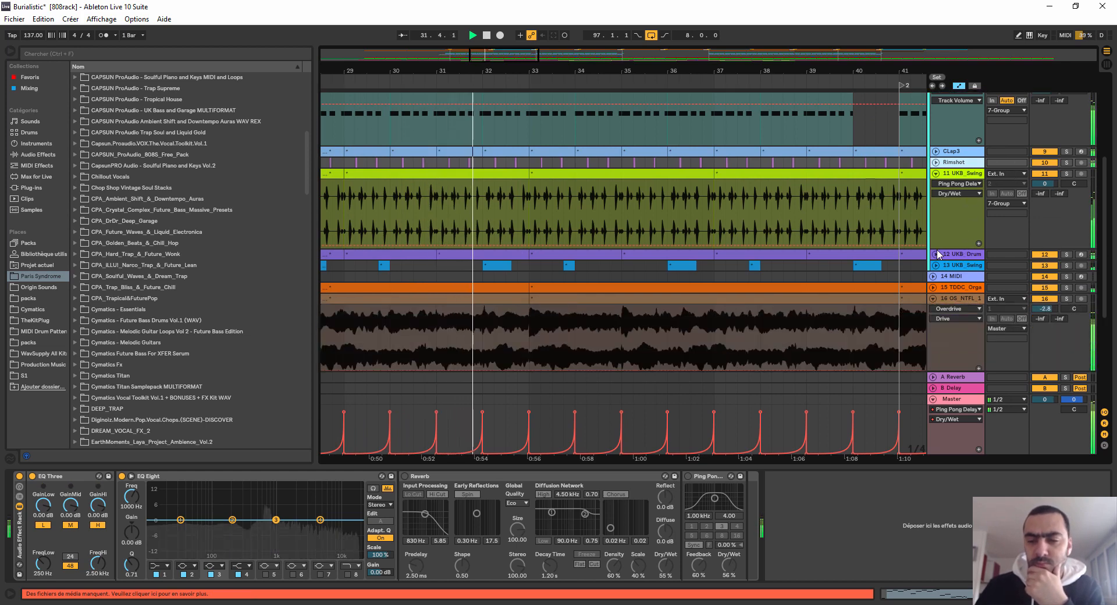
pyautogui.click(963, 255)
pyautogui.click(936, 254)
pyautogui.scroll(-3, 938, 259)
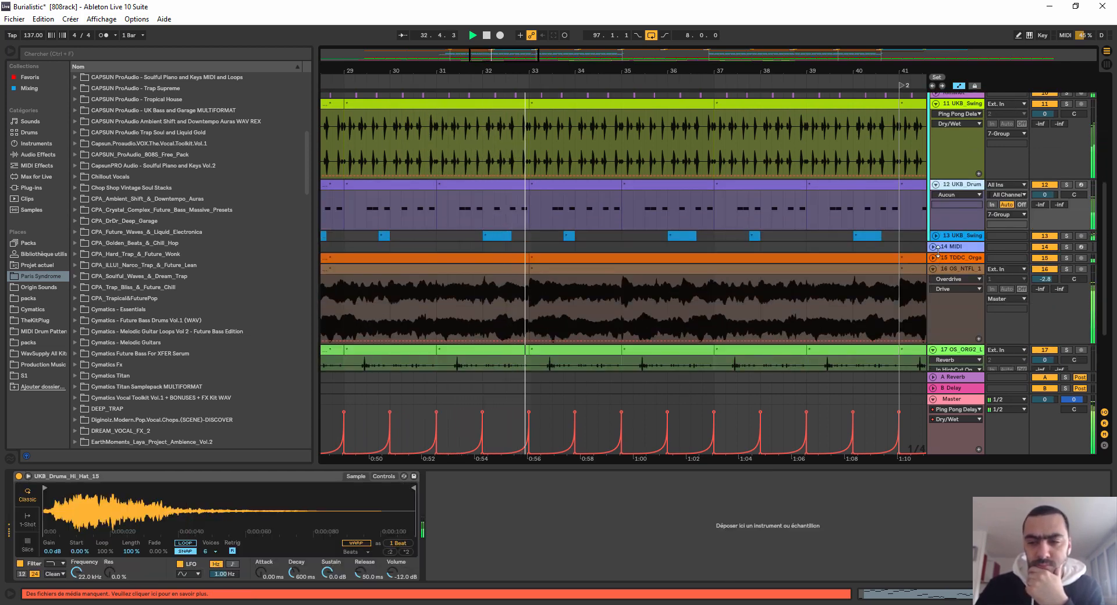
pyautogui.click(935, 236)
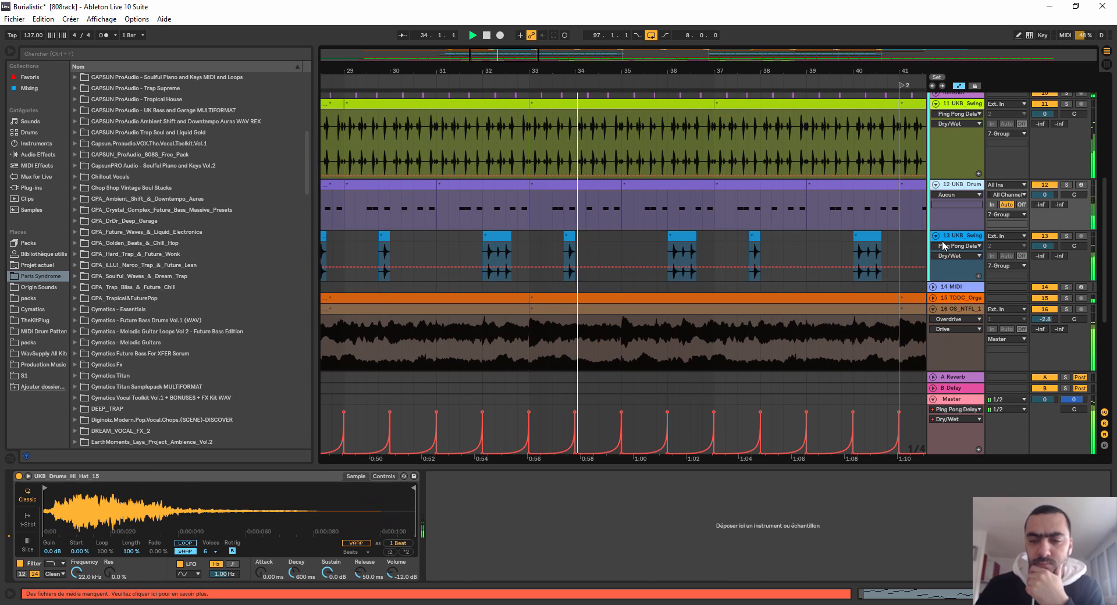
pyautogui.click(936, 237)
pyautogui.click(934, 258)
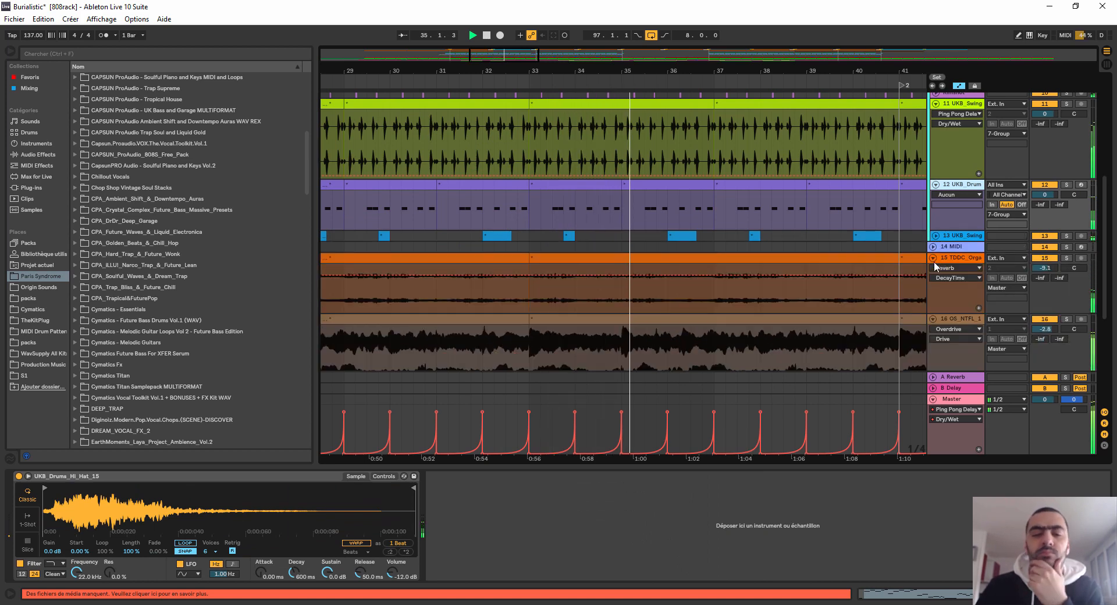
# Step: Examine the effect chains on tracks 17 OS_ORG2, 18 OS_OA_SFX, 19 burial_vox and 20 KARRA_vocal in turn
pyautogui.scroll(-2, 948, 259)
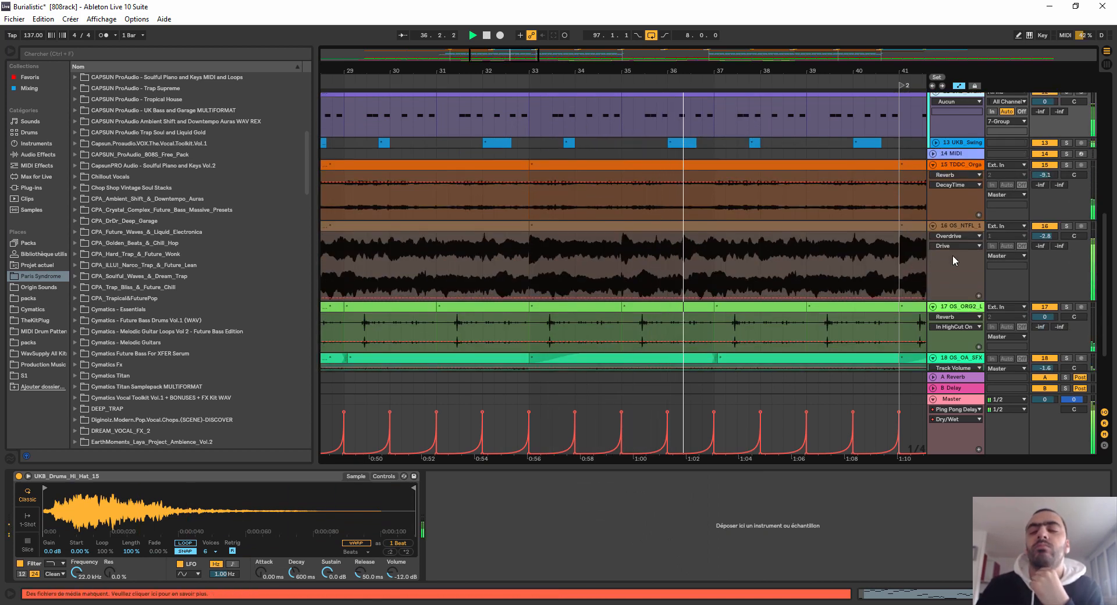
pyautogui.scroll(-2, 950, 257)
pyautogui.click(954, 238)
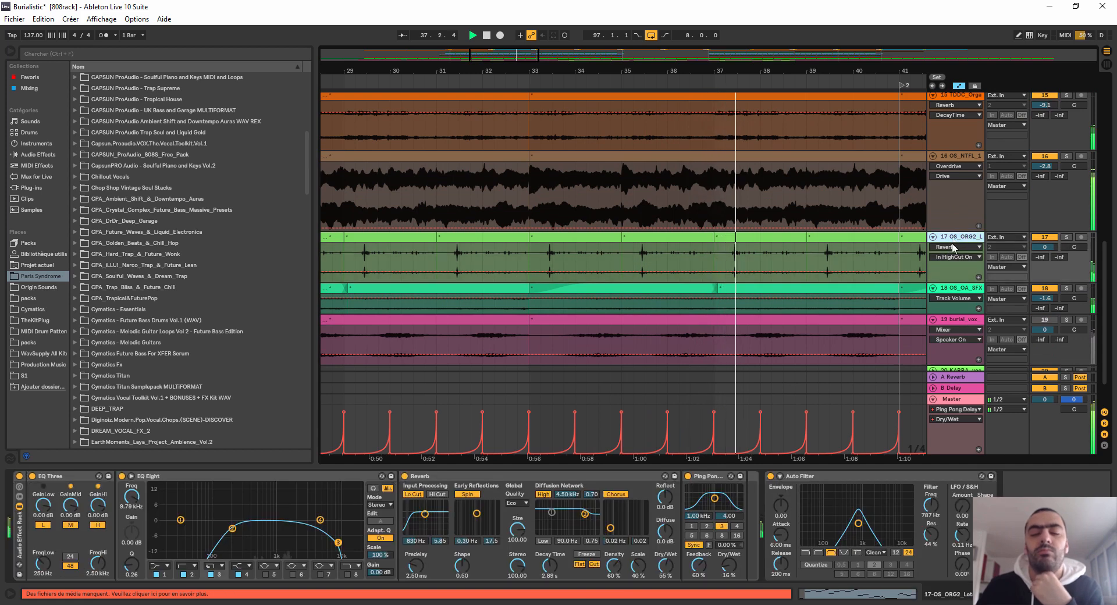
pyautogui.click(959, 288)
pyautogui.scroll(-2, 959, 288)
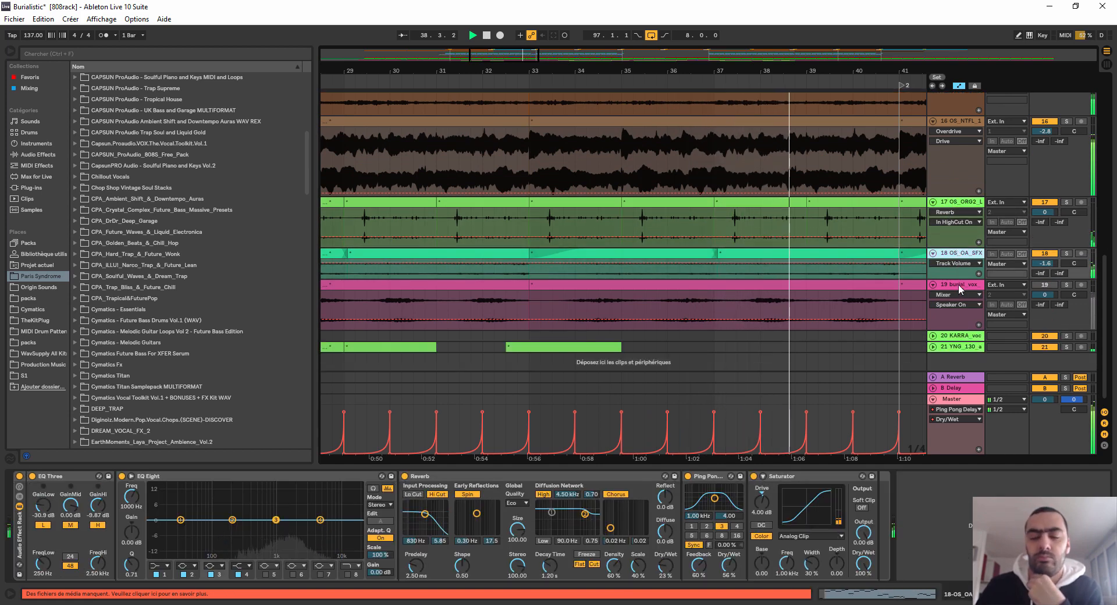
pyautogui.click(957, 284)
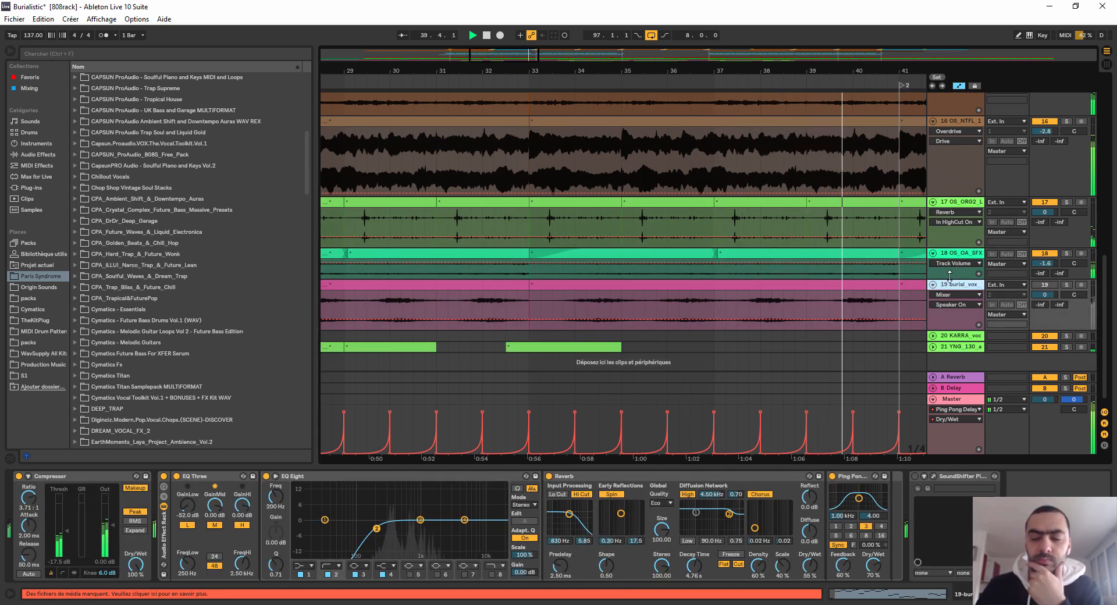
pyautogui.moveTo(718, 71); pyautogui.dragTo(718, 12)
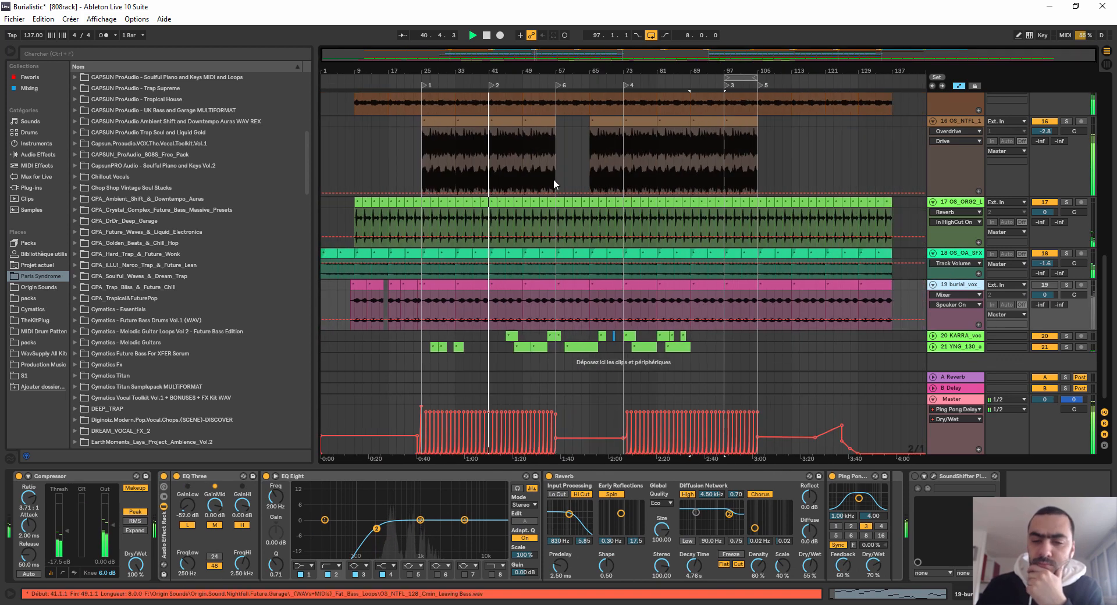
pyautogui.scroll(-1, 592, 258)
pyautogui.click(964, 330)
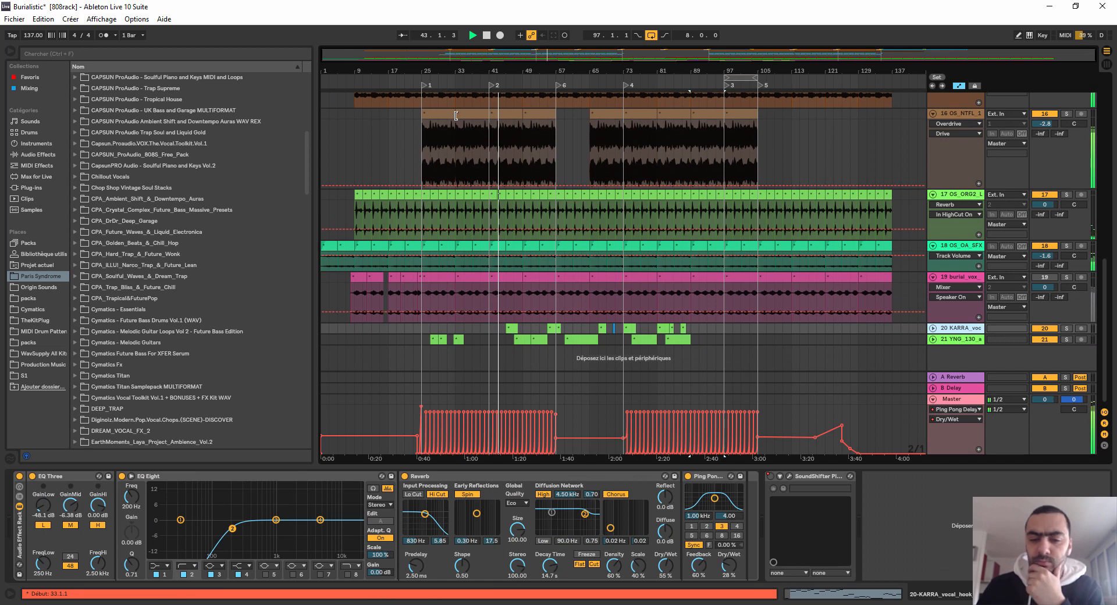
# Step: On the 21 YNG_130 track's EQ Eight, give band 2 a steeper low-cut shape at 150 Hz with Q 0.61
pyautogui.click(954, 341)
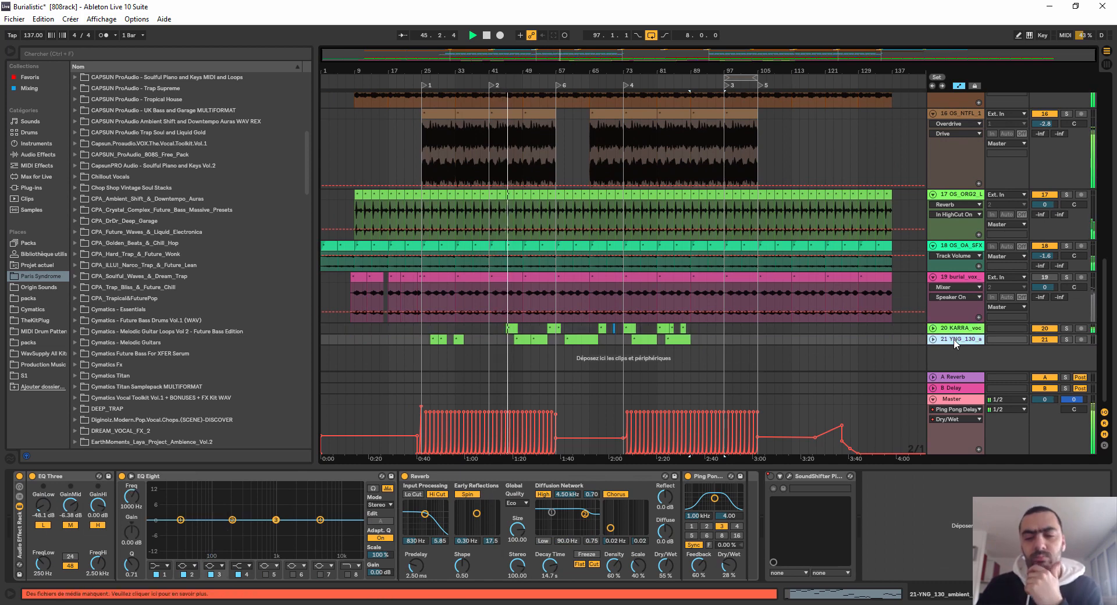
pyautogui.click(184, 565)
pyautogui.click(182, 499)
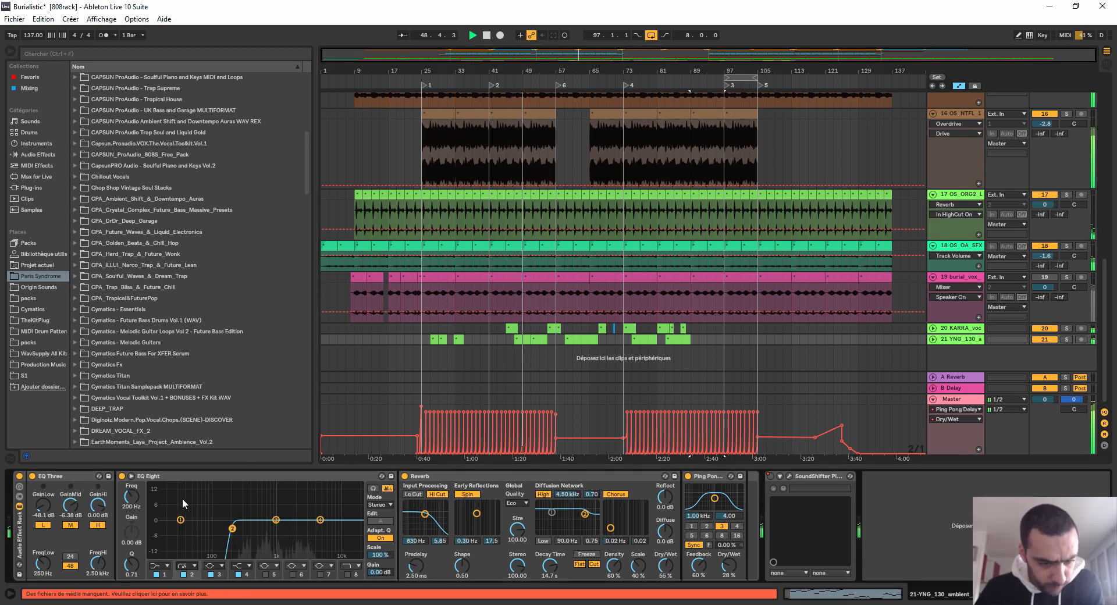
pyautogui.moveTo(232, 528); pyautogui.dragTo(224, 531)
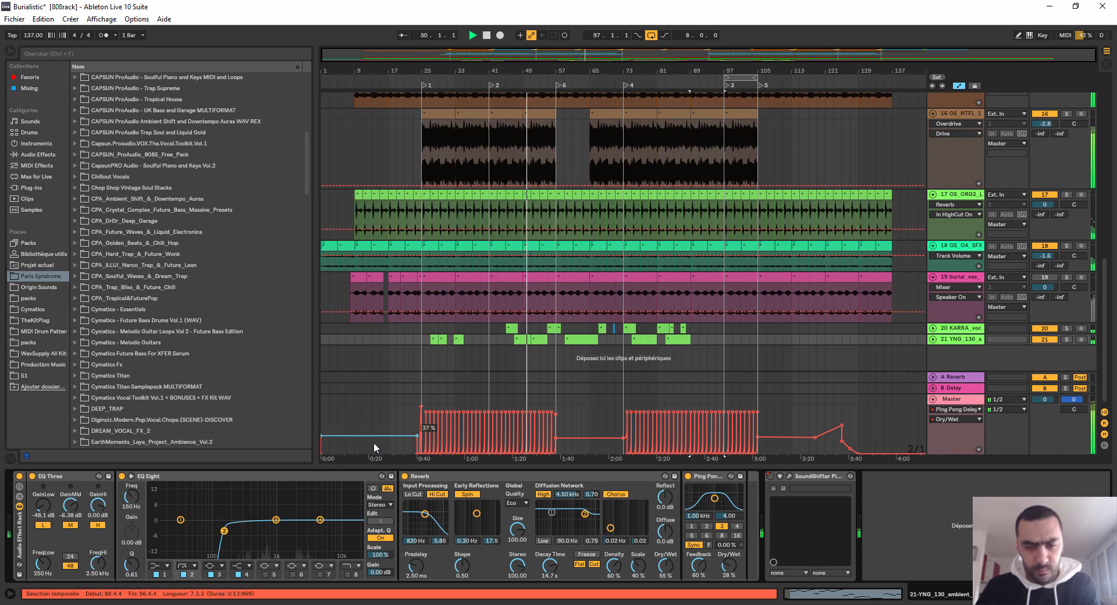
# Step: Collapse the 11 UKB_Swing and 12 UKB_Drum tracks in the drum group
pyautogui.scroll(6, 934, 277)
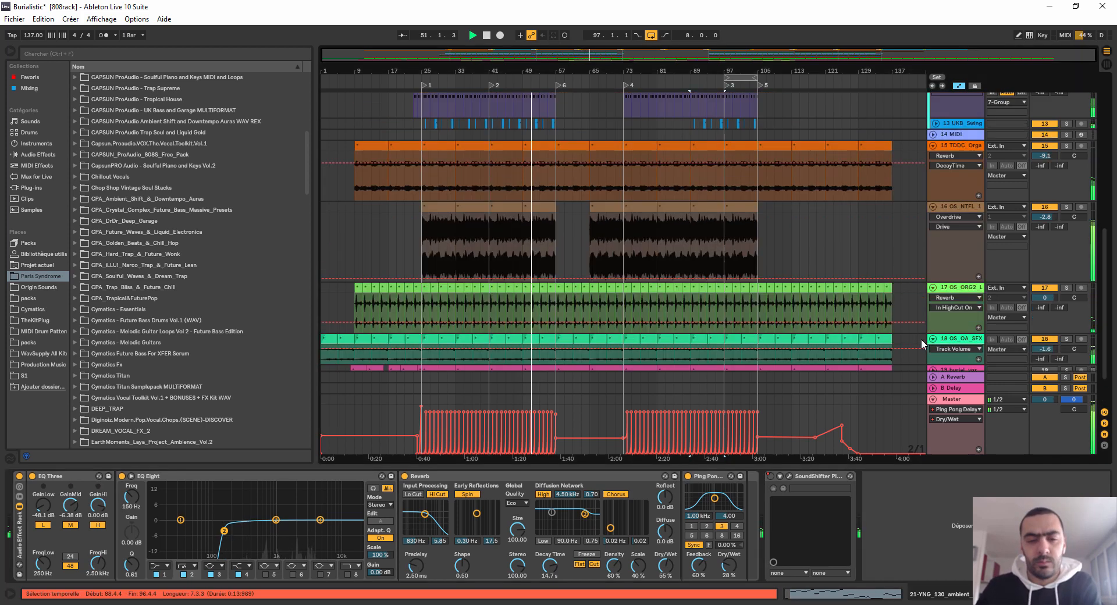
pyautogui.scroll(5, 938, 343)
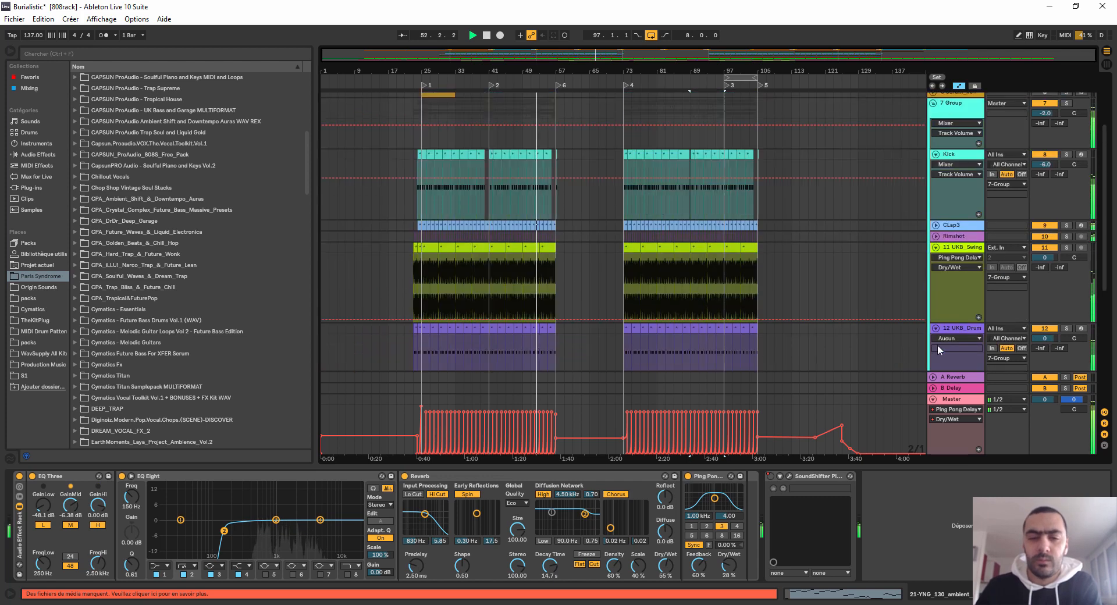
pyautogui.scroll(3, 935, 338)
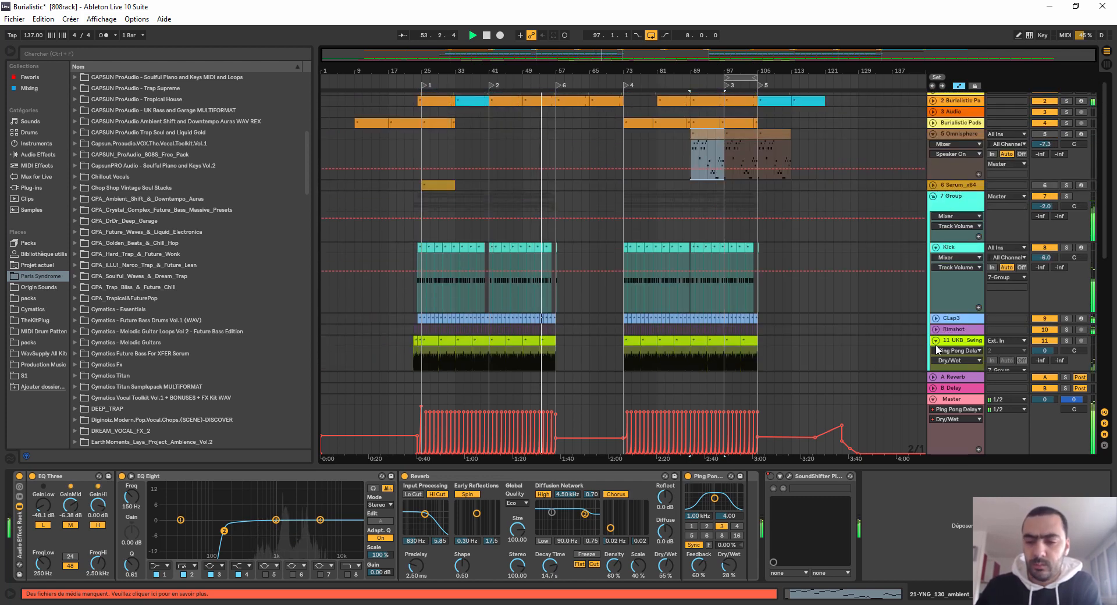
pyautogui.click(936, 341)
pyautogui.scroll(1, 937, 344)
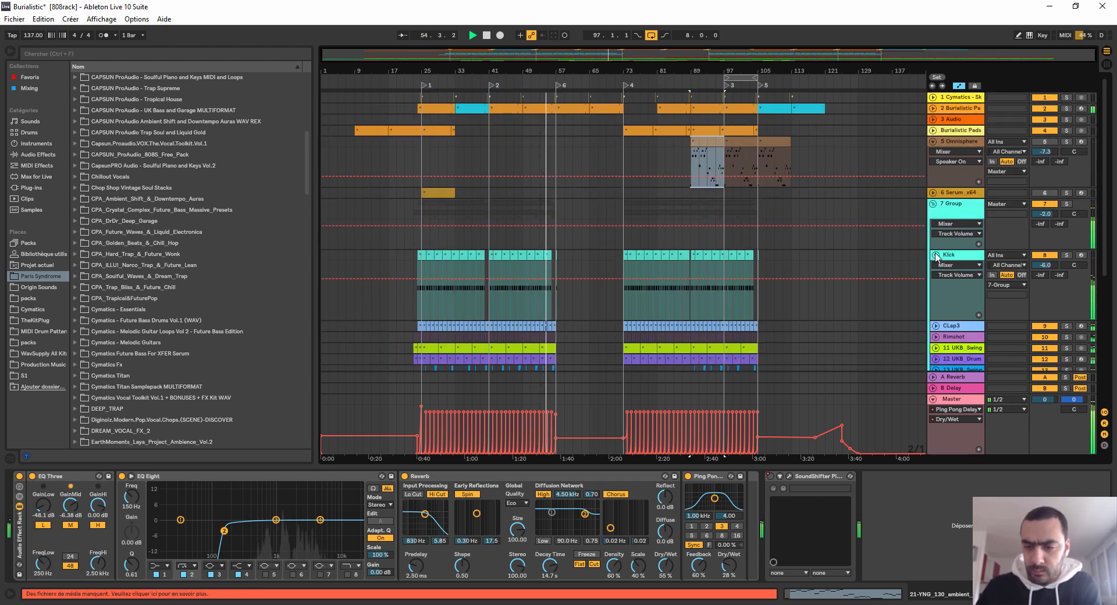
# Step: Collapse the Kick, 15 TDDC and 17 OS_ORG2 tracks
pyautogui.click(936, 255)
pyautogui.click(933, 333)
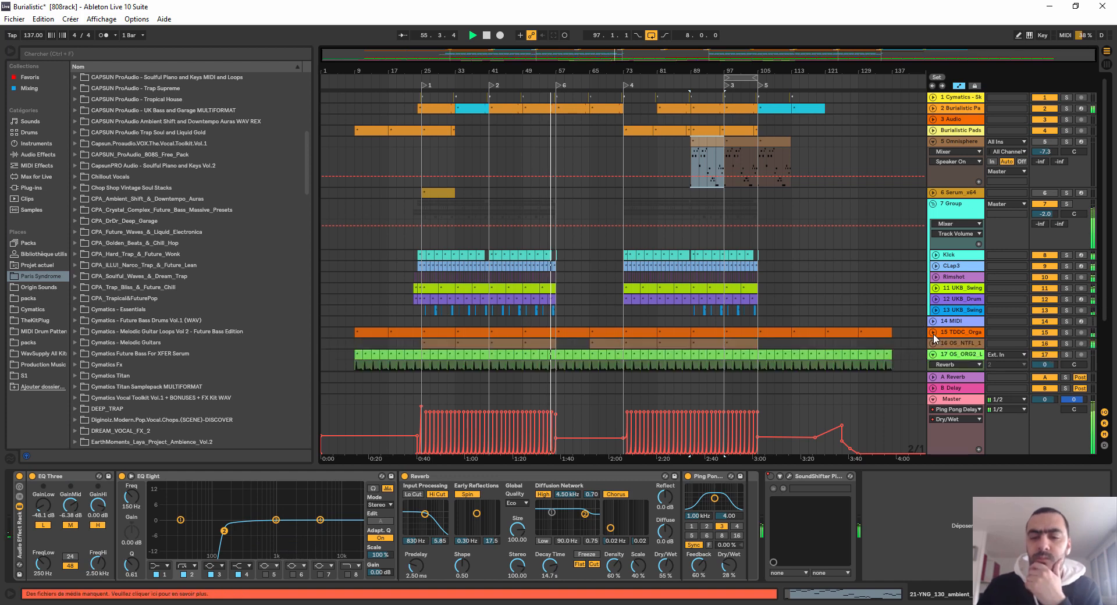
pyautogui.scroll(-4, 932, 338)
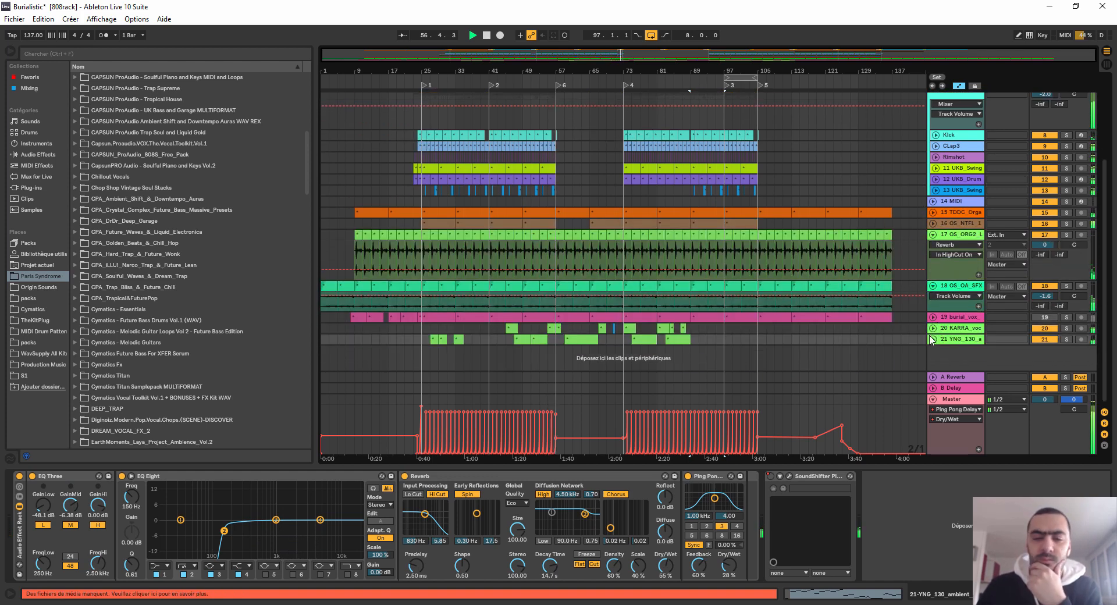
pyautogui.click(933, 236)
pyautogui.scroll(4, 906, 358)
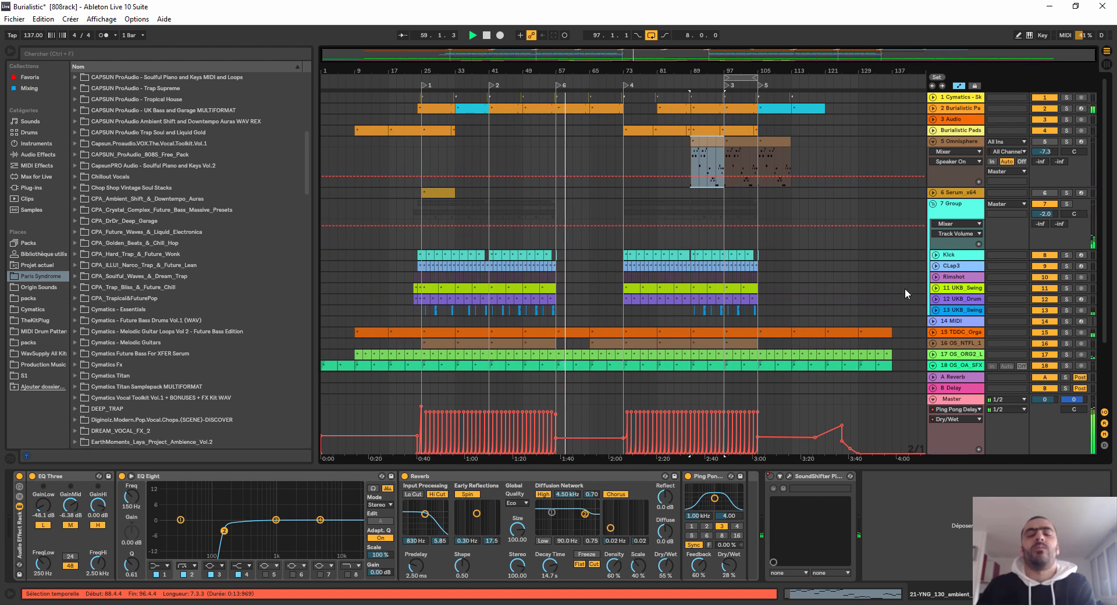
# Step: Briefly unfold the 21 YNG_130, 2 Burialistic, 3 Audio and Burialistic Pads tracks to view their contents
pyautogui.scroll(-3, 907, 291)
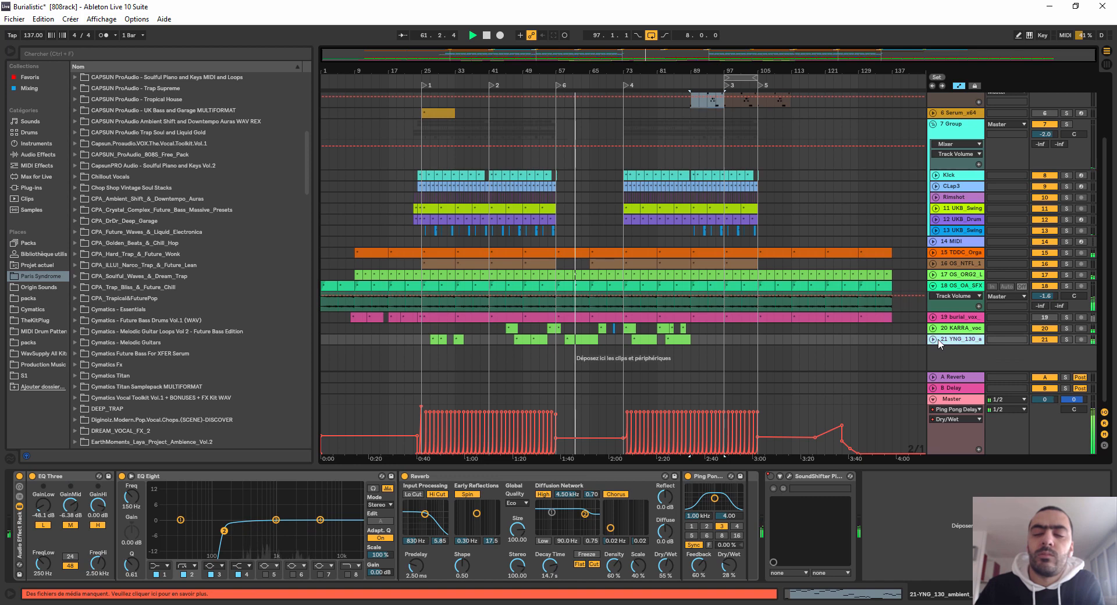
pyautogui.click(933, 339)
pyautogui.click(933, 340)
pyautogui.scroll(3, 933, 342)
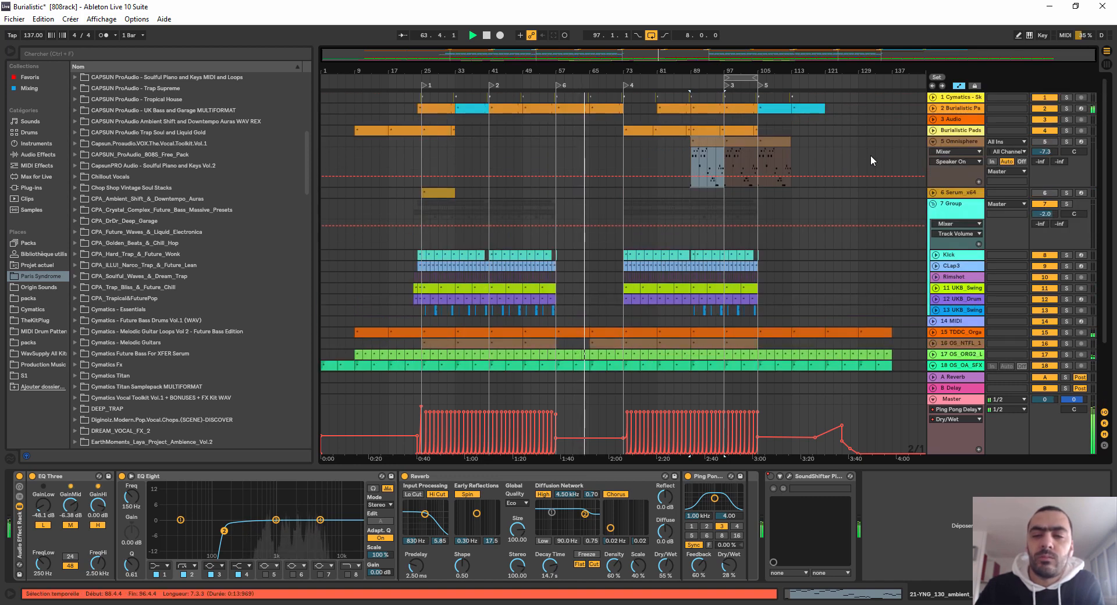
pyautogui.click(933, 108)
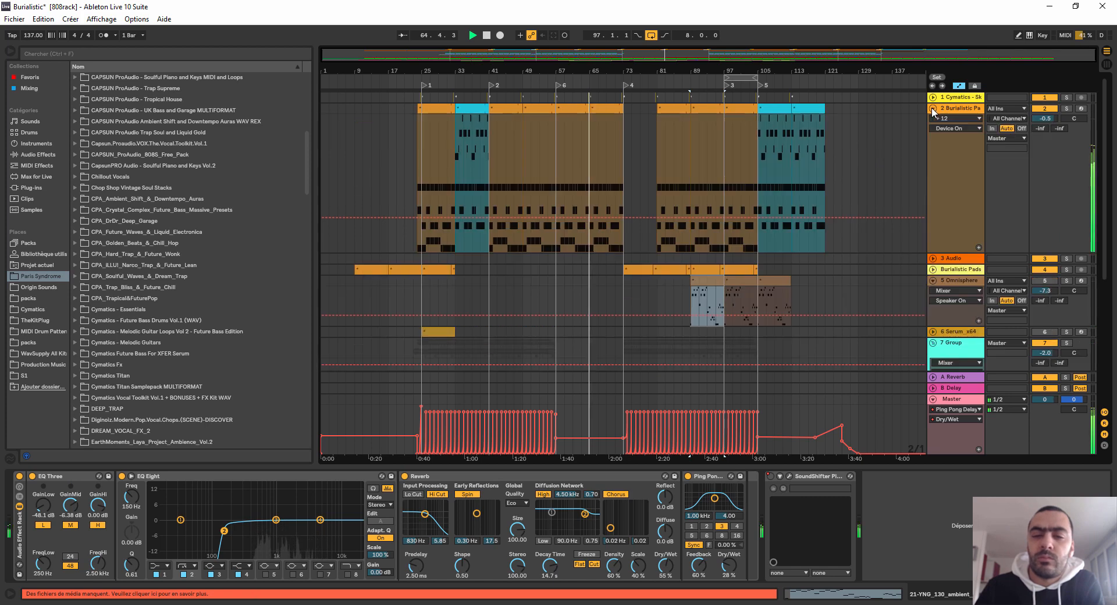
pyautogui.click(933, 108)
pyautogui.click(933, 119)
pyautogui.click(933, 120)
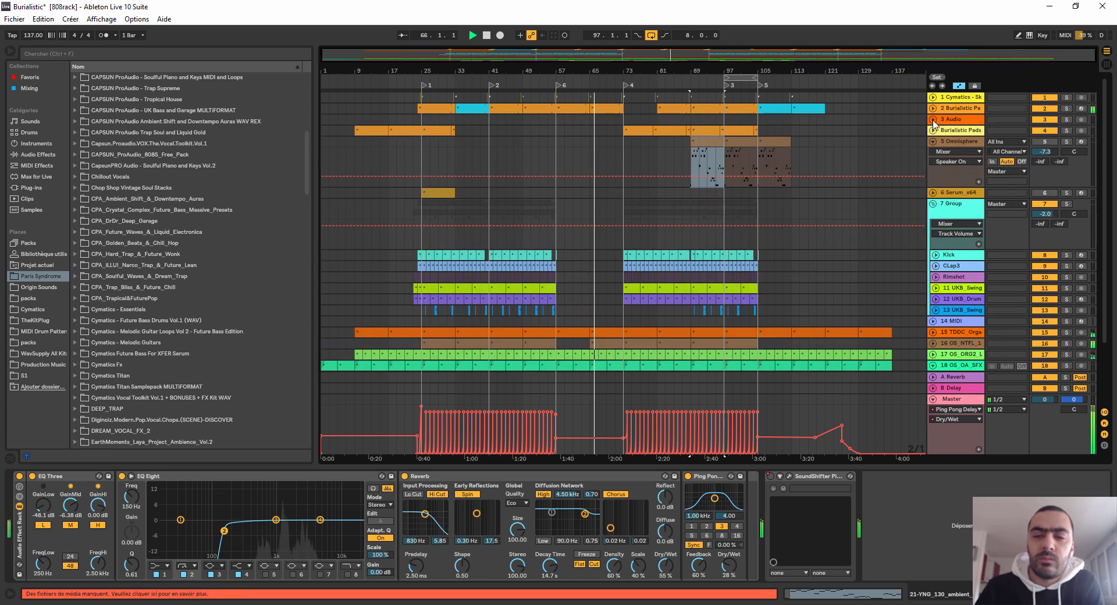
pyautogui.click(934, 131)
pyautogui.click(934, 130)
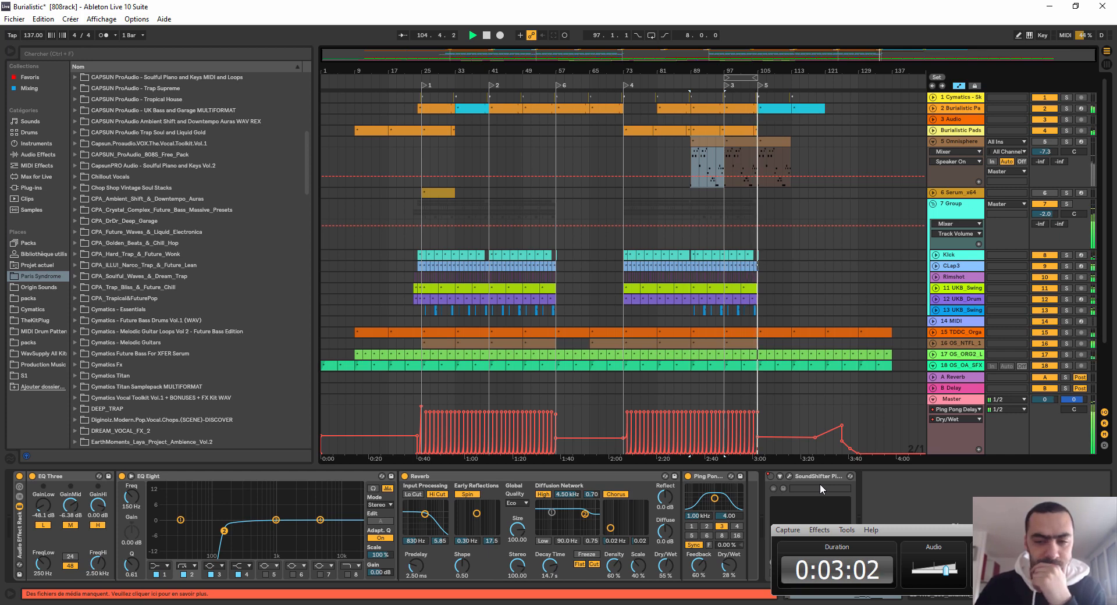
# Step: Expand the 2 Burialistic track and loop the arrangement from bar 25 to bar 33
pyautogui.scroll(-3, 930, 355)
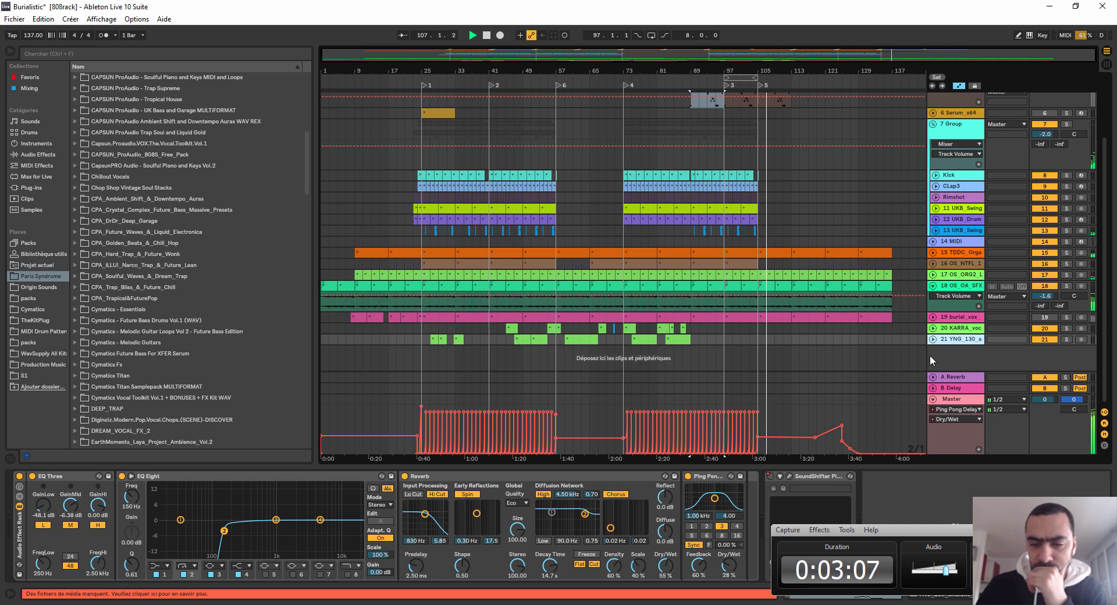
pyautogui.scroll(3, 933, 256)
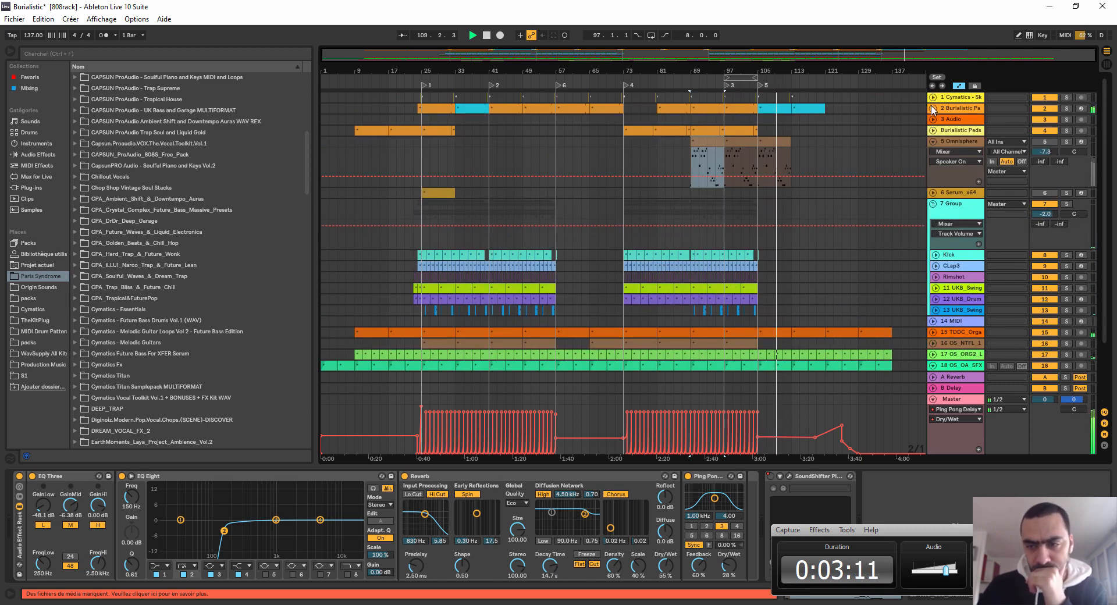
pyautogui.click(933, 109)
pyautogui.moveTo(806, 67)
pyautogui.mouseDown()
pyautogui.moveTo(806, 120)
pyautogui.moveTo(805, 67)
pyautogui.mouseUp()
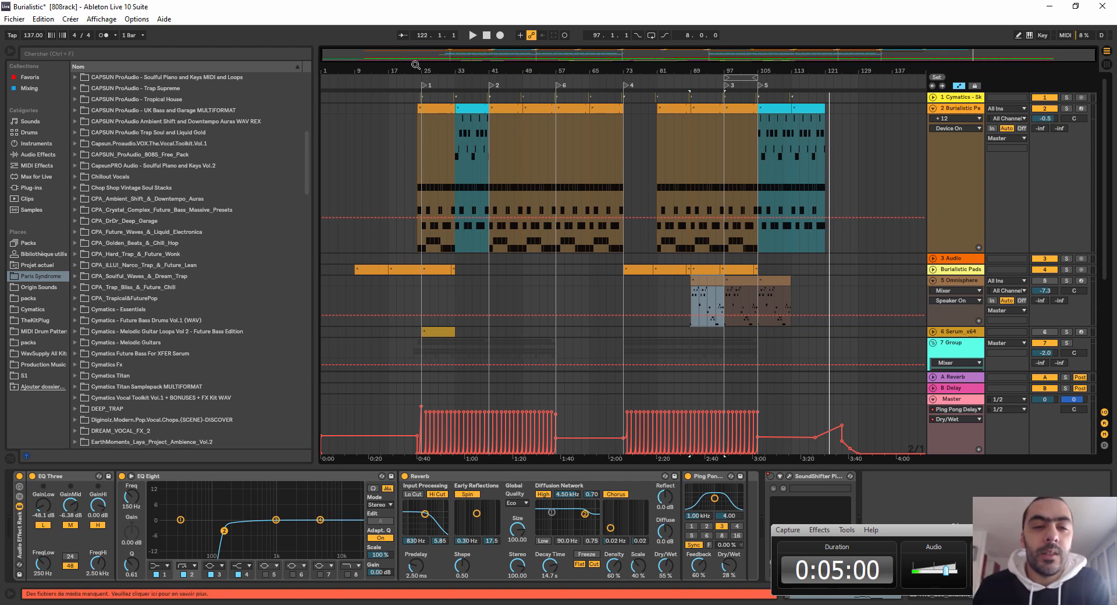
pyautogui.moveTo(418, 68); pyautogui.dragTo(467, 124)
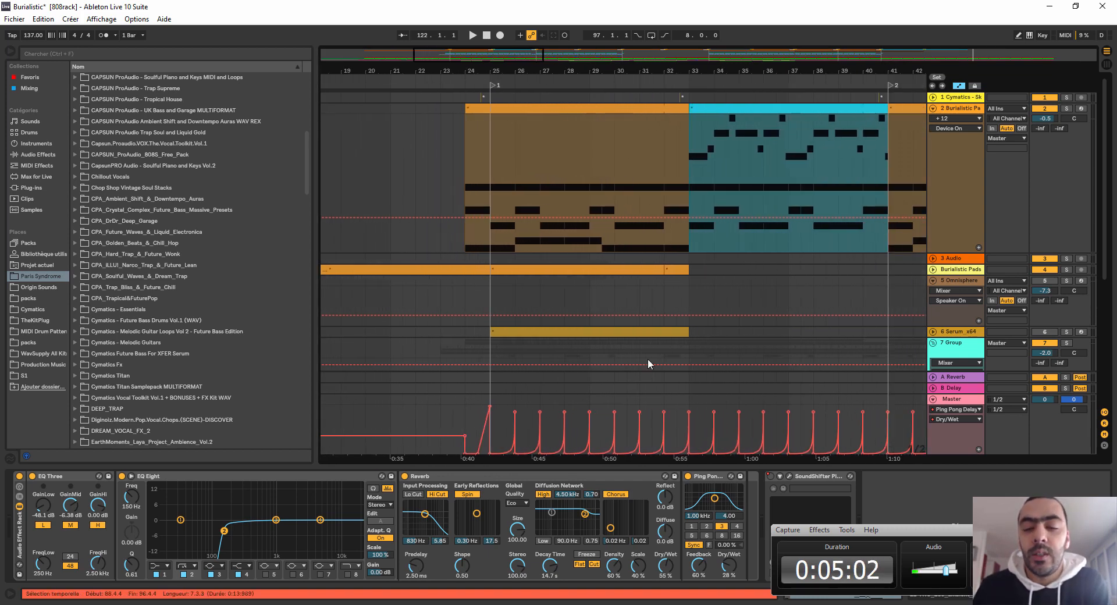
pyautogui.moveTo(689, 393); pyautogui.dragTo(490, 96)
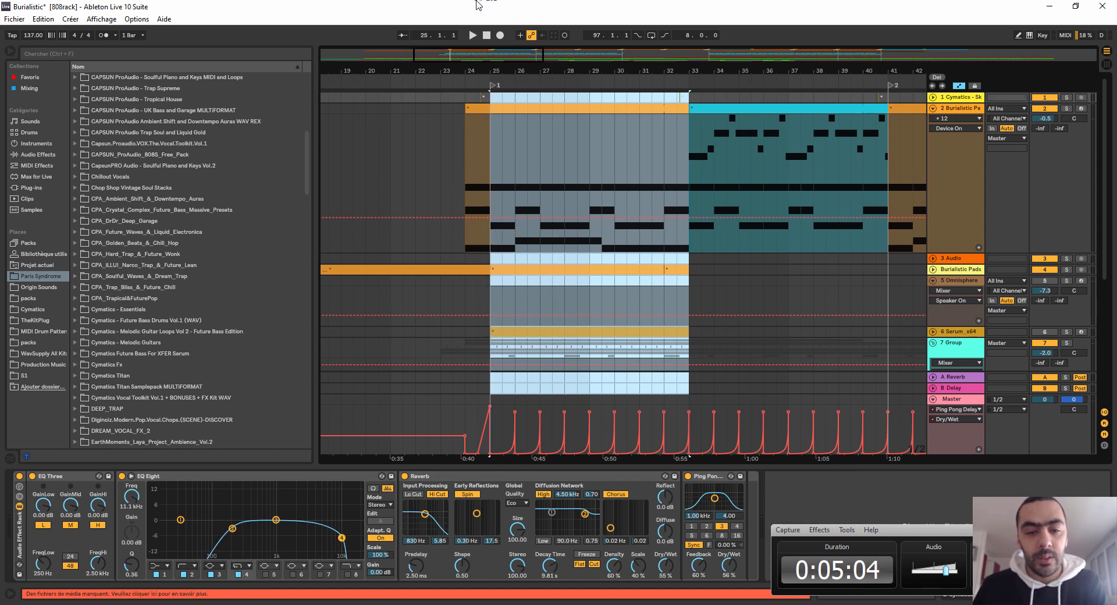
pyautogui.hotkey('ctrl', 'l')
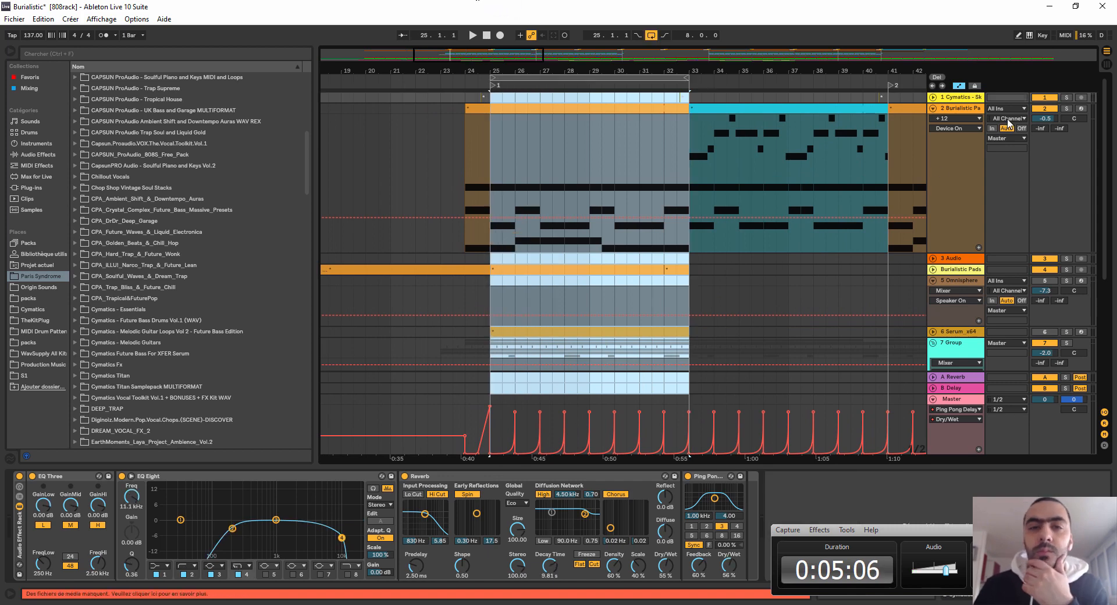
# Step: Solo the 2 Burialistic track, play it from bar 25 and show its device chain
pyautogui.click(1067, 109)
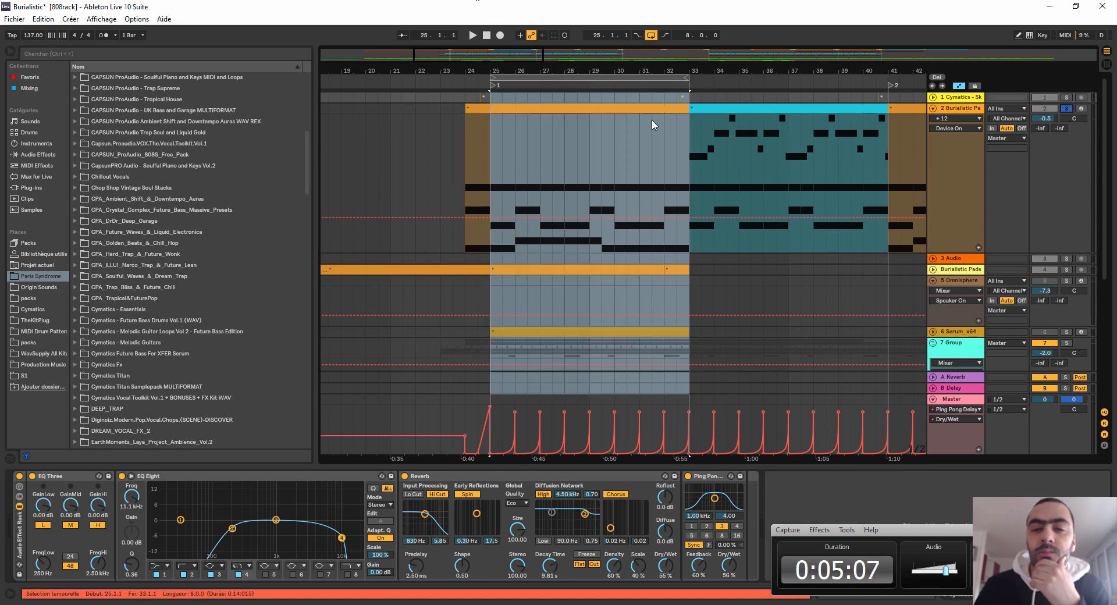
pyautogui.click(495, 86)
pyautogui.press('space')
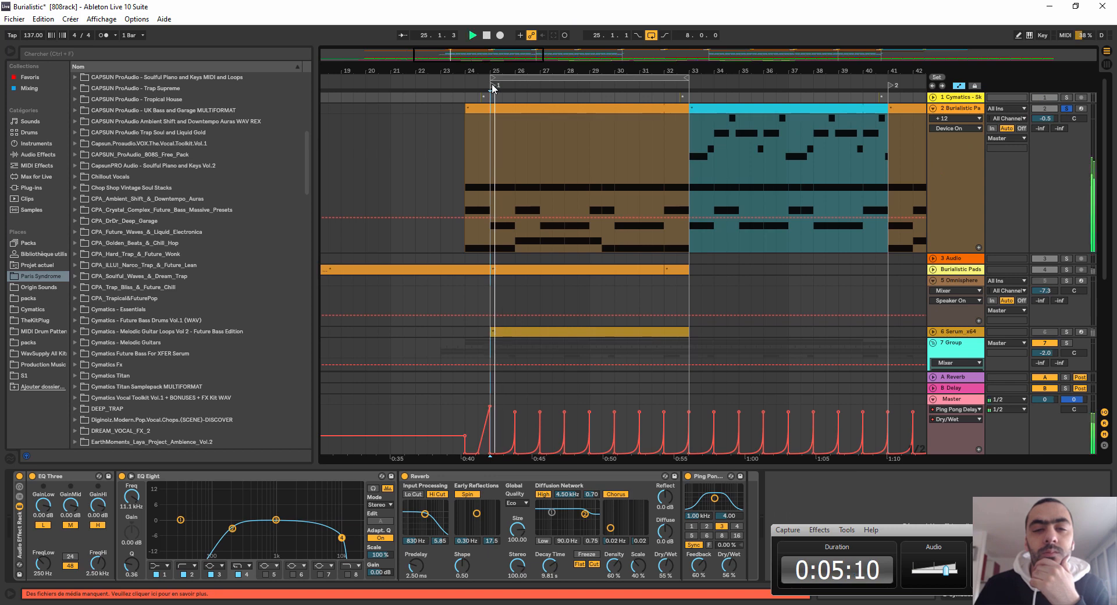
pyautogui.click(938, 109)
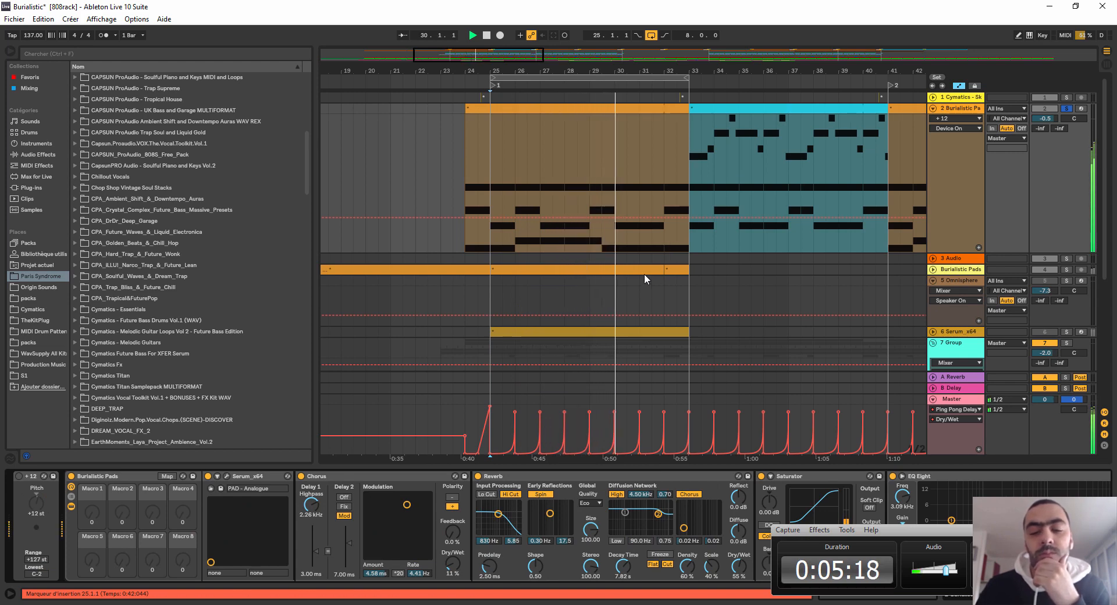
# Step: Turn off the loop, listen on through the blue clip up to bar 41 and stop playback
pyautogui.click(653, 36)
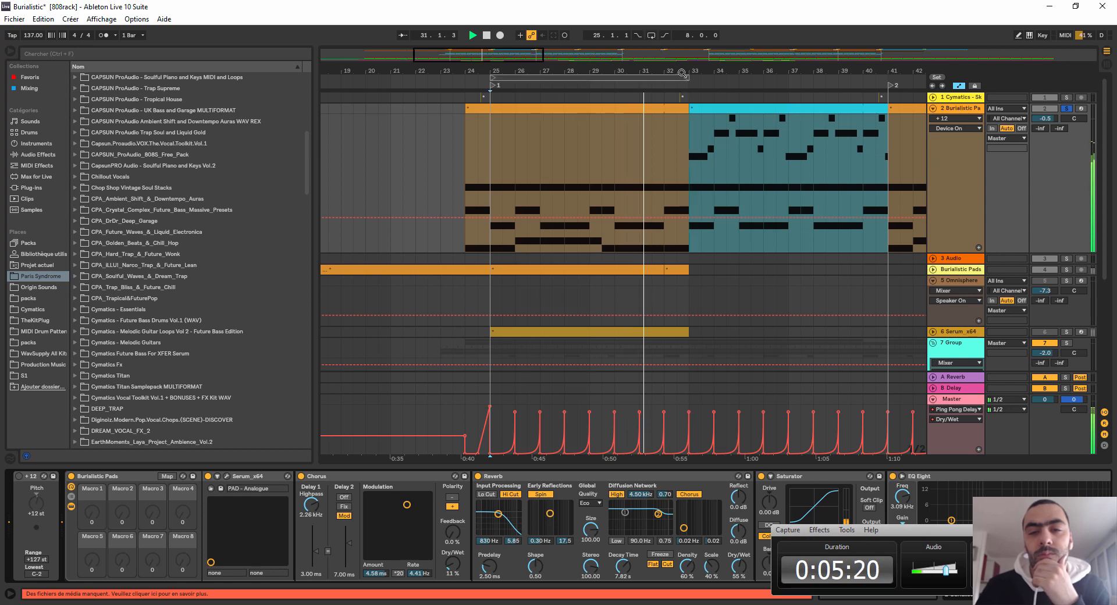
pyautogui.moveTo(680, 71); pyautogui.dragTo(679, 57)
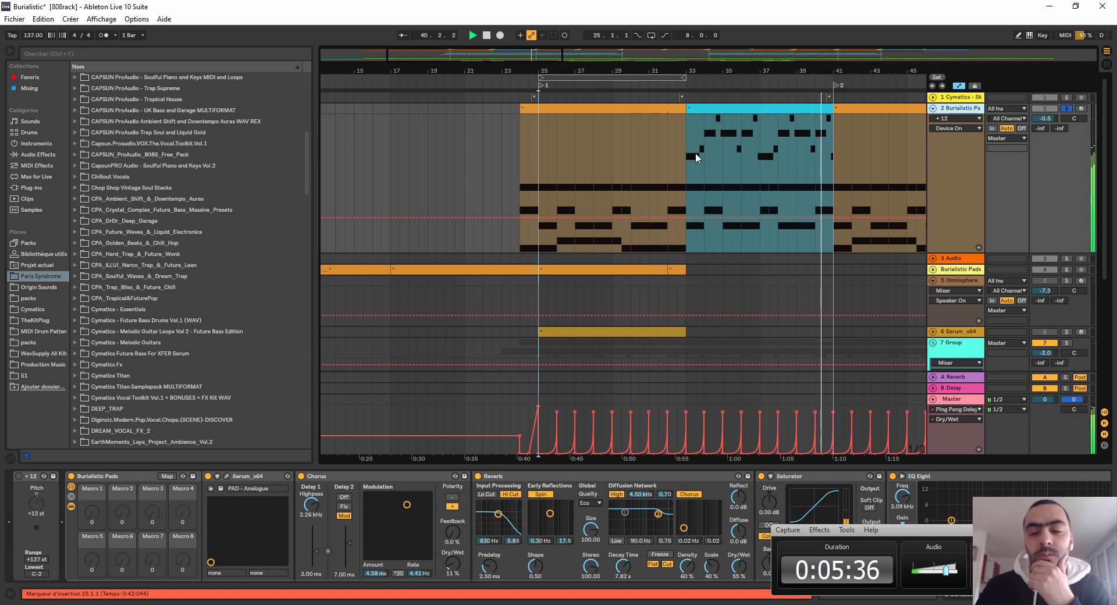
pyautogui.press('space')
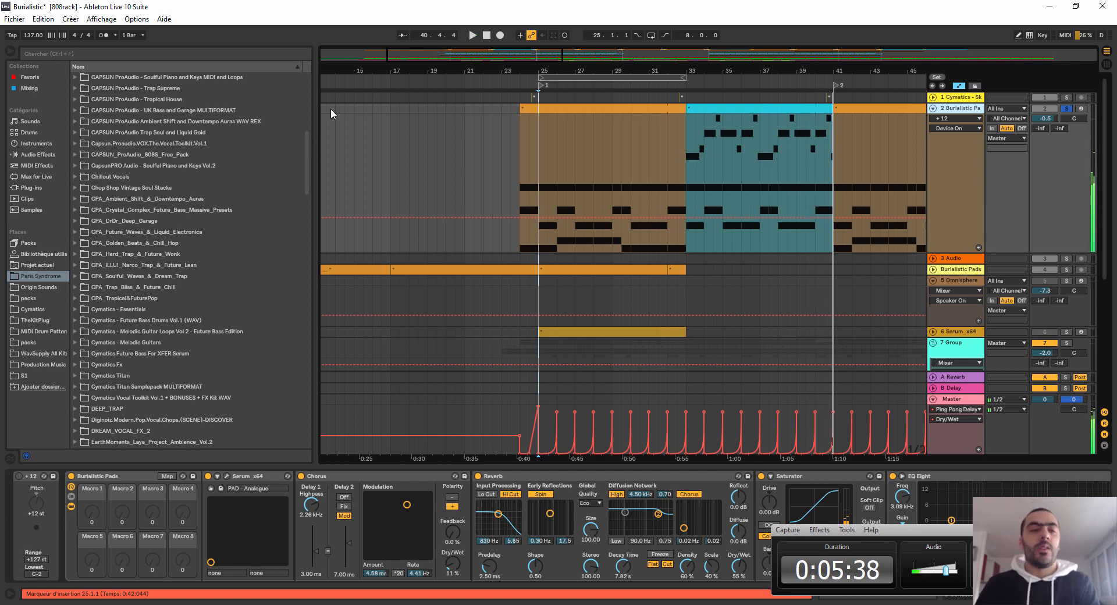
# Step: Switch the audio output device to Haut-parleurs (2- Scarlett 2i2 Wave and test the playback
pyautogui.click(137, 20)
pyautogui.click(271, 321)
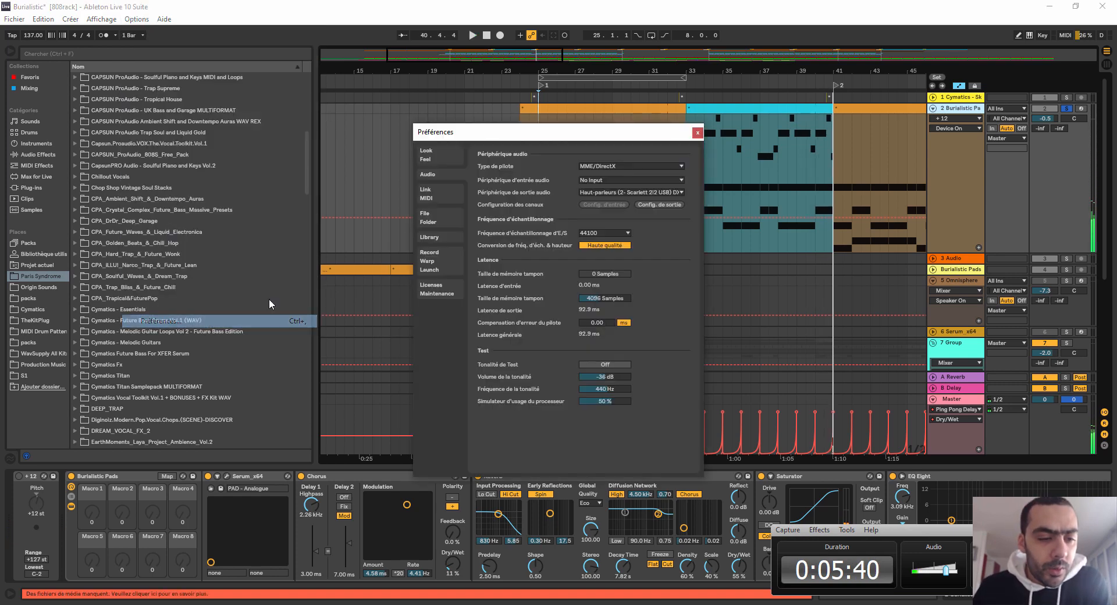
pyautogui.click(631, 192)
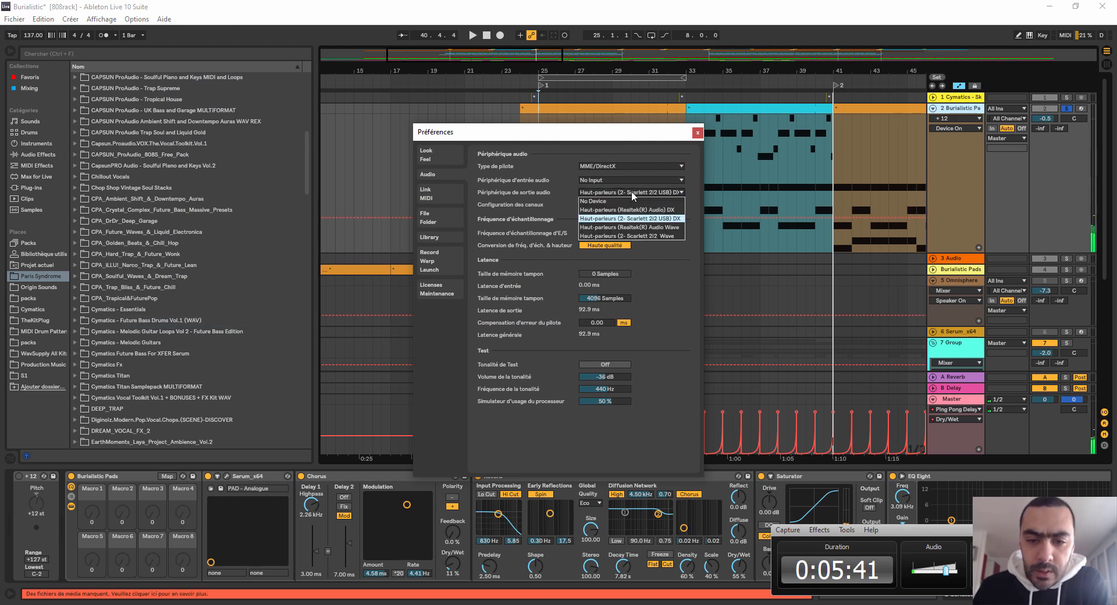
pyautogui.click(641, 236)
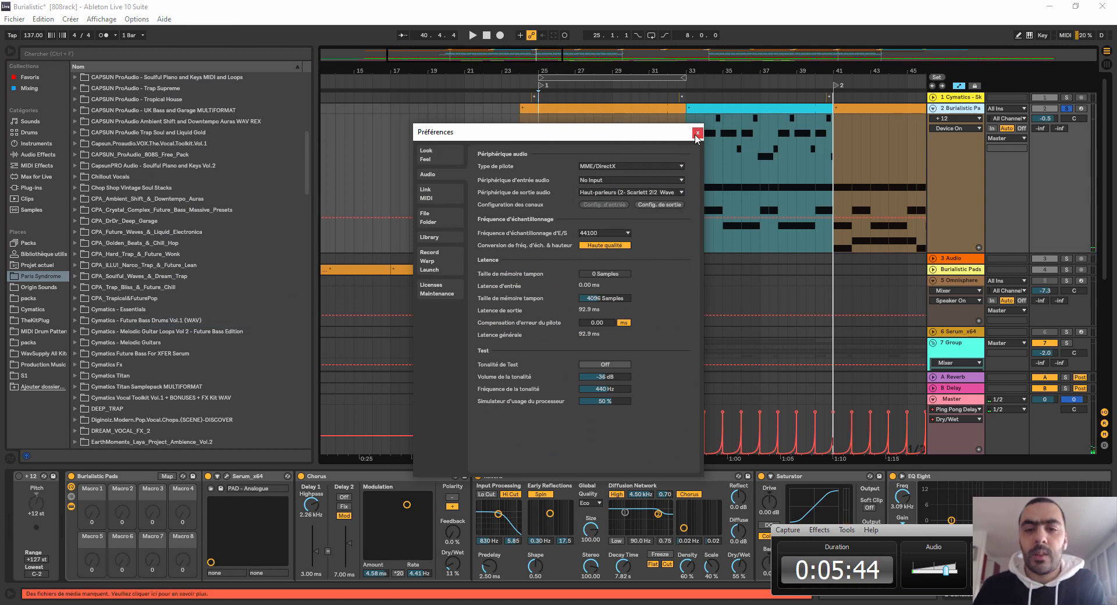
pyautogui.click(698, 133)
pyautogui.press('space')
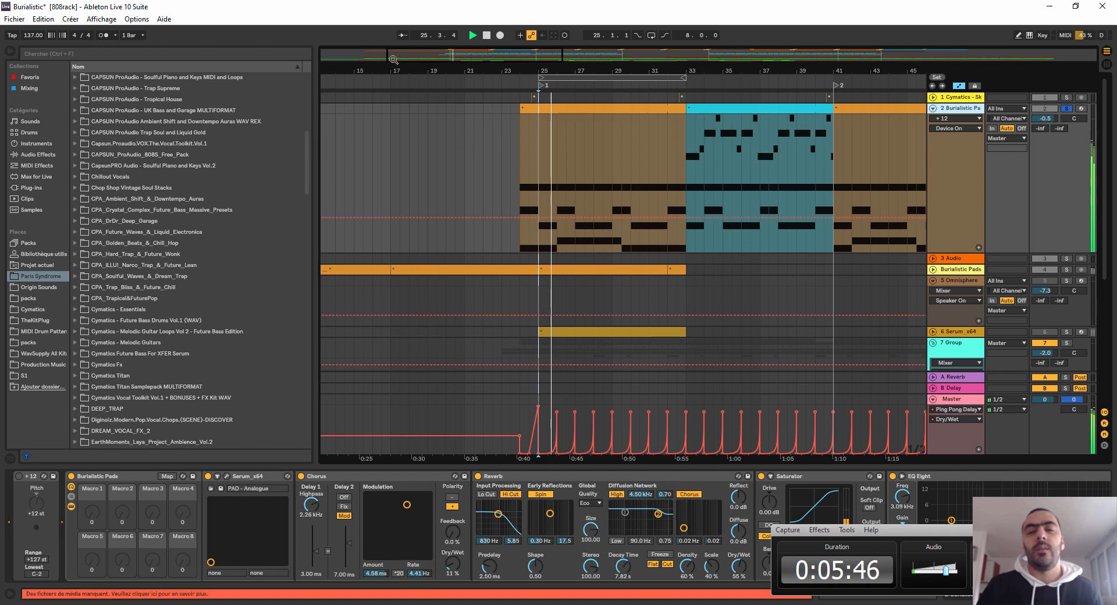
# Step: Set the audio output device to Haut-parleurs (2- Scarlett 2i2 USB) DX and replay from bar 25
pyautogui.click(143, 19)
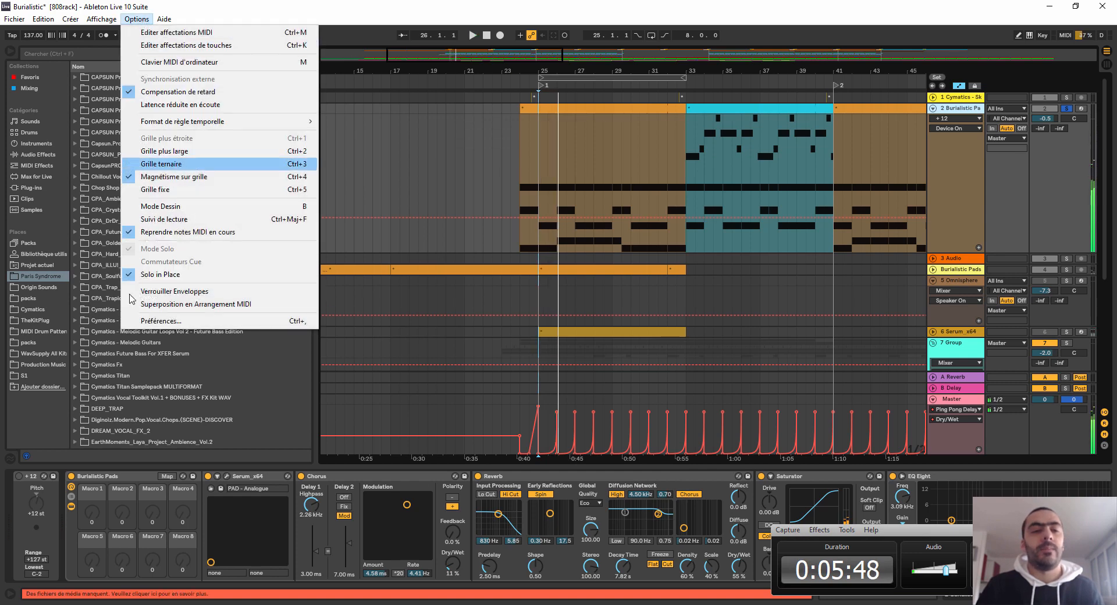
pyautogui.click(160, 320)
pyautogui.click(605, 192)
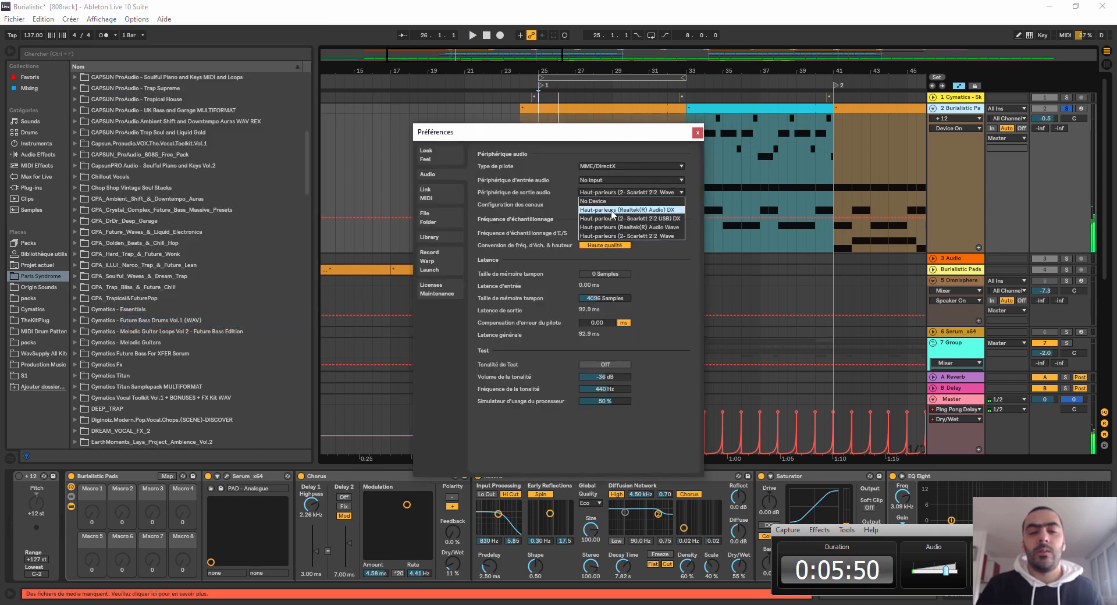
pyautogui.click(615, 219)
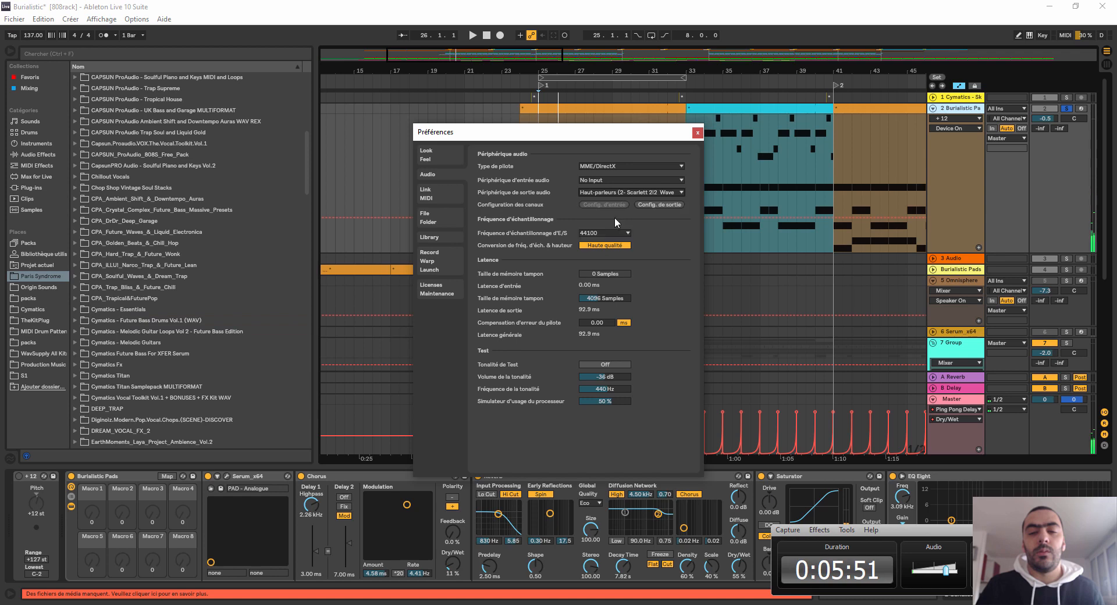
pyautogui.click(697, 132)
pyautogui.press('space')
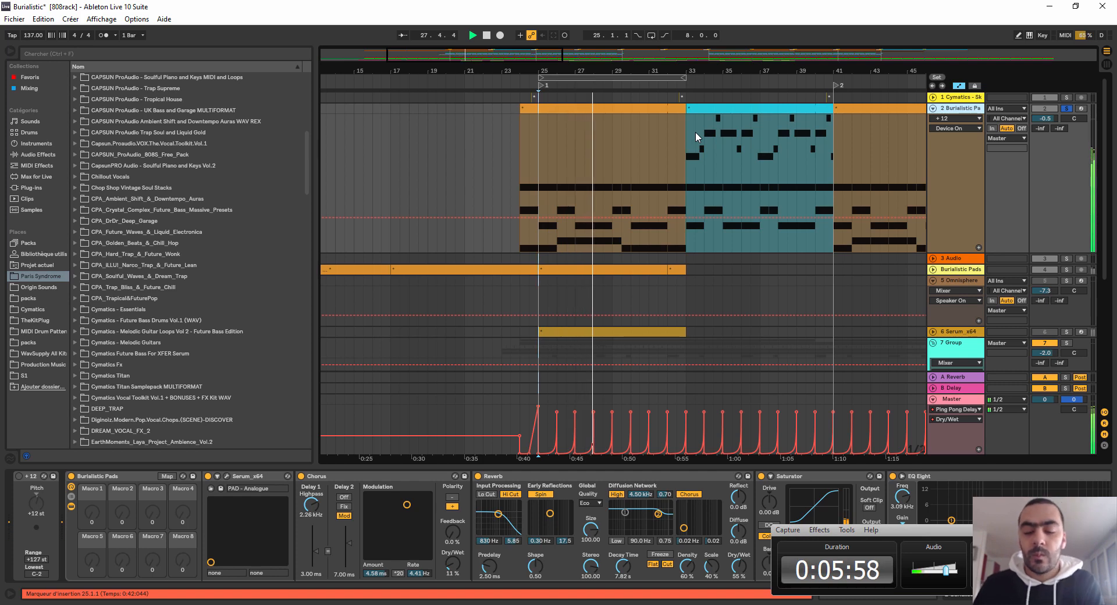
# Step: Open the orange MIDI clip starting at bar 24 on the 2 Burialistic track and enlarge its note editor to examine the chords
pyautogui.scroll(-5, 648, 193)
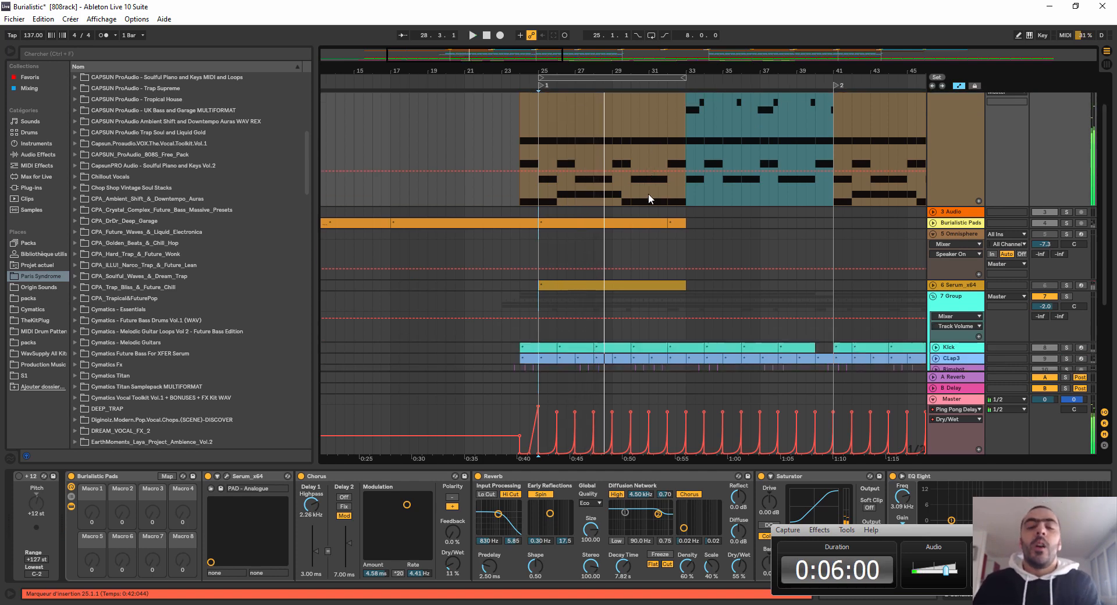
pyautogui.scroll(5, 694, 376)
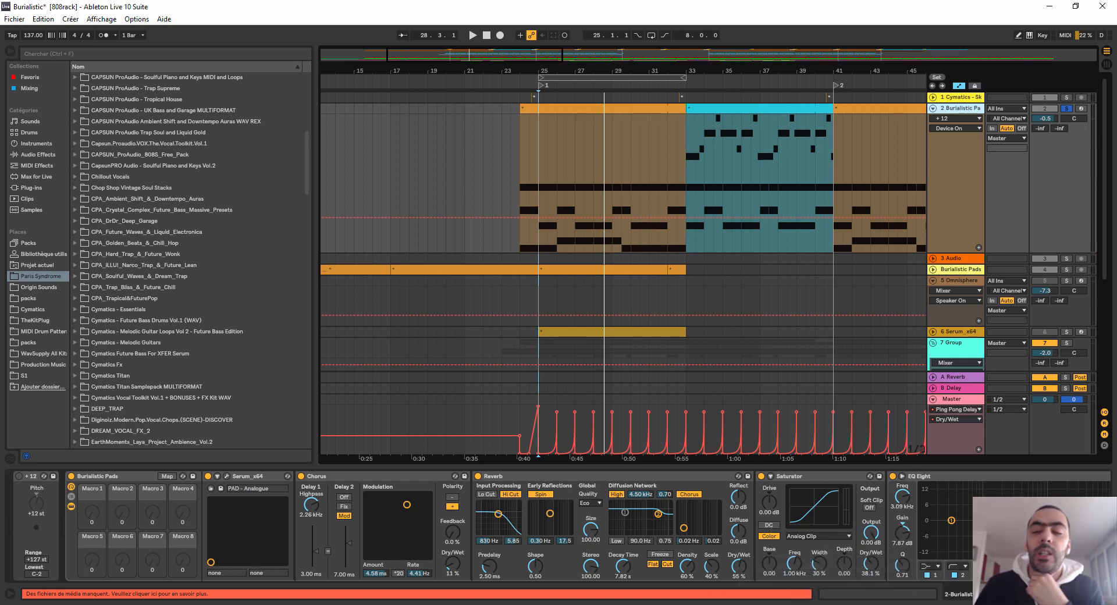
pyautogui.click(1076, 594)
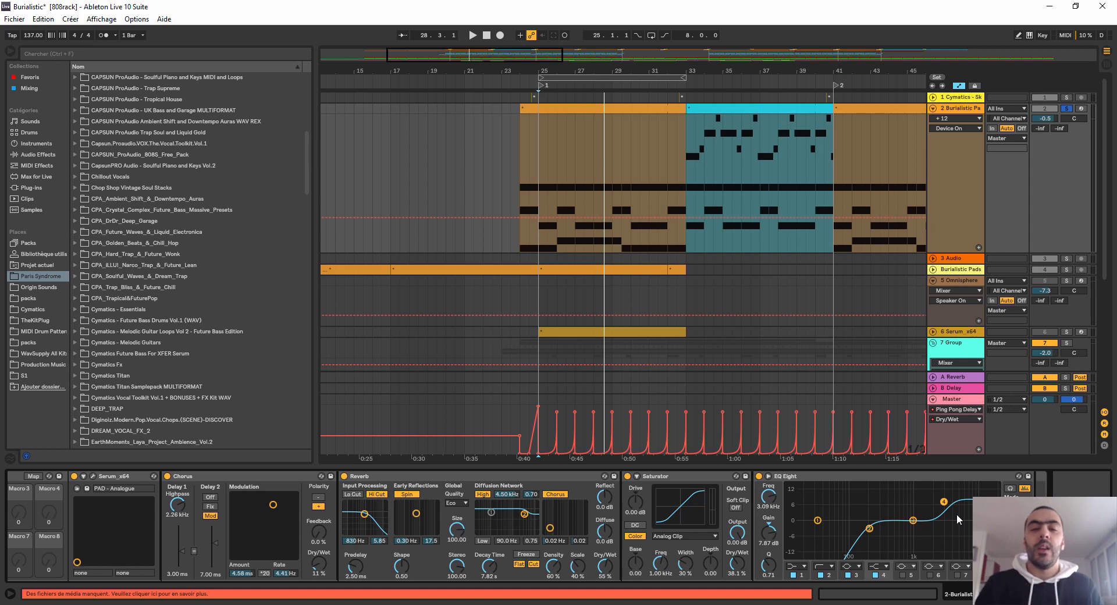
pyautogui.doubleClick(643, 108)
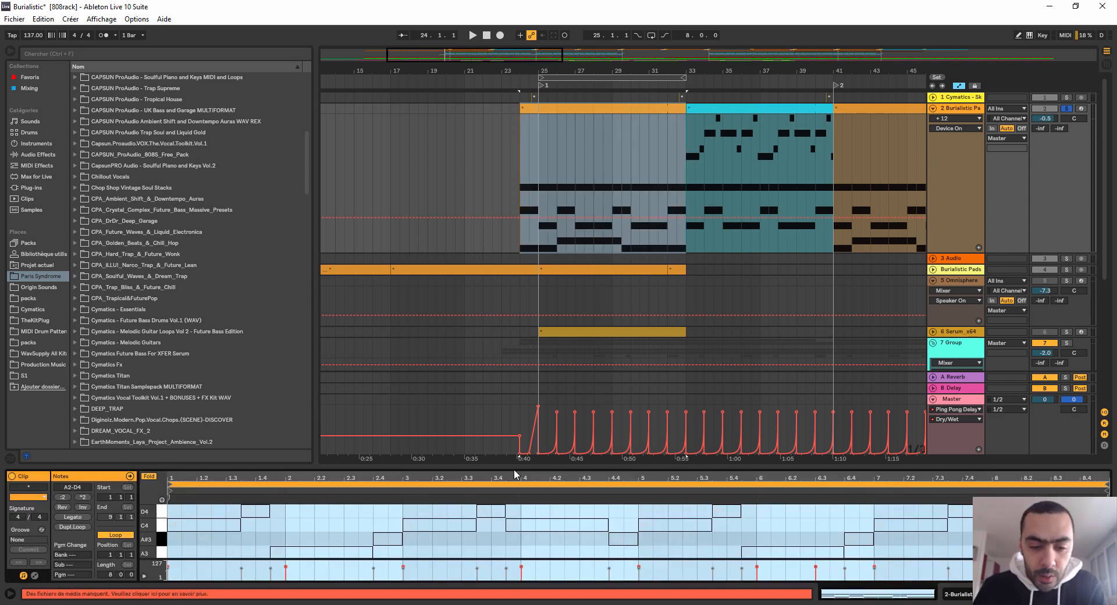
pyautogui.moveTo(528, 464); pyautogui.dragTo(175, 153)
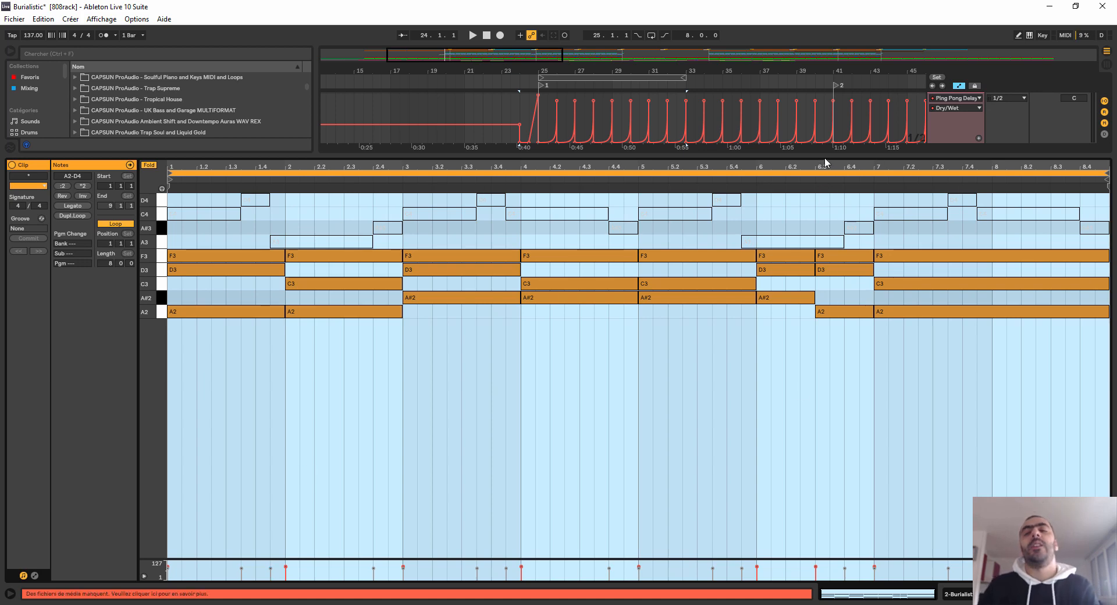
# Step: Open the blue MIDI clip at bars 33 to 41 on the same track and enlarge its note editor to examine the melody
pyautogui.moveTo(824, 156); pyautogui.dragTo(843, 480)
pyautogui.doubleClick(751, 98)
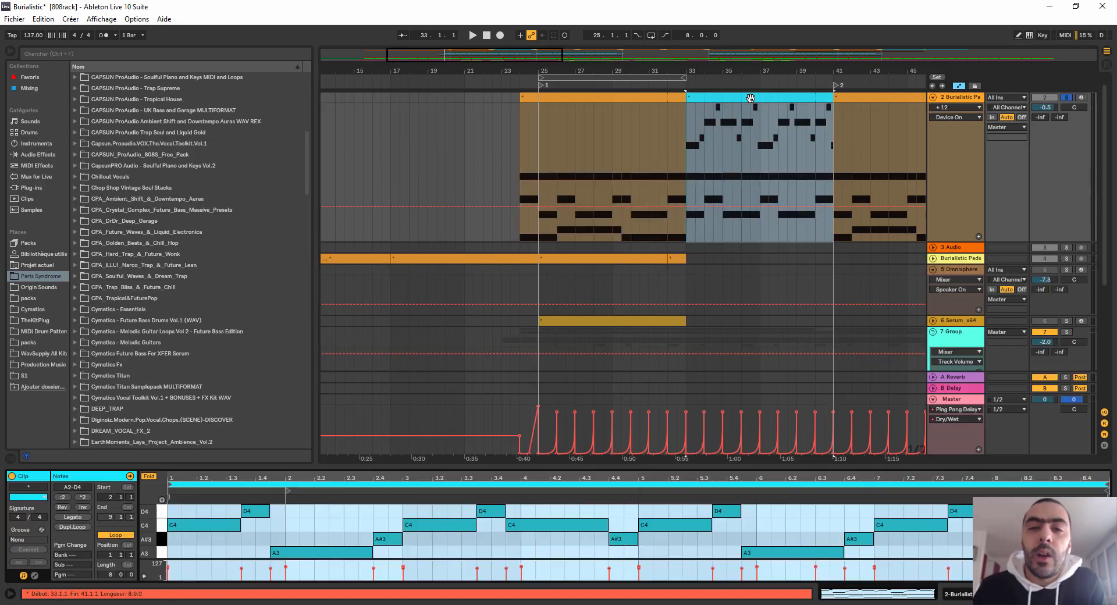
pyautogui.moveTo(770, 467); pyautogui.dragTo(769, 244)
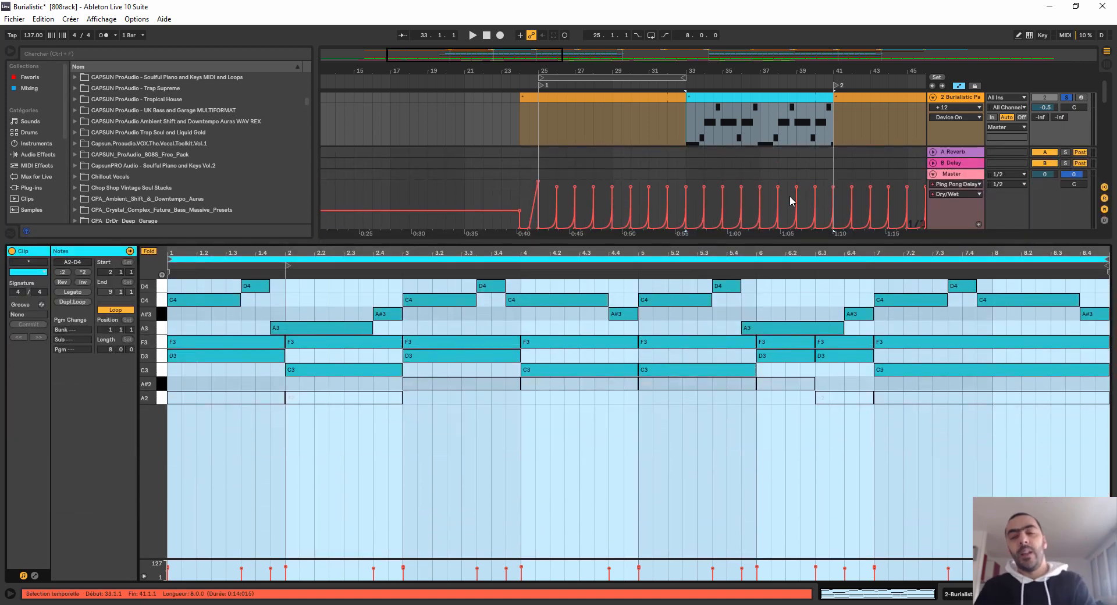
# Step: Close the enlarged note editor and fold the 2 Burialistic track in the arrangement
pyautogui.moveTo(769, 241); pyautogui.dragTo(754, 552)
pyautogui.moveTo(709, 71); pyautogui.dragTo(705, 24)
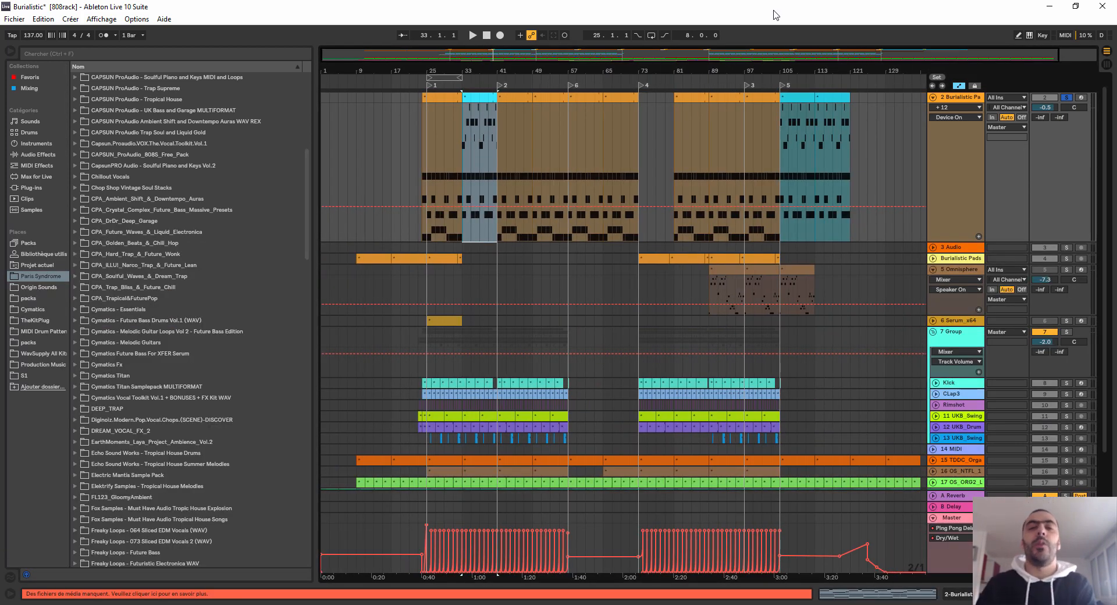
pyautogui.moveTo(427, 71); pyautogui.dragTo(451, 121)
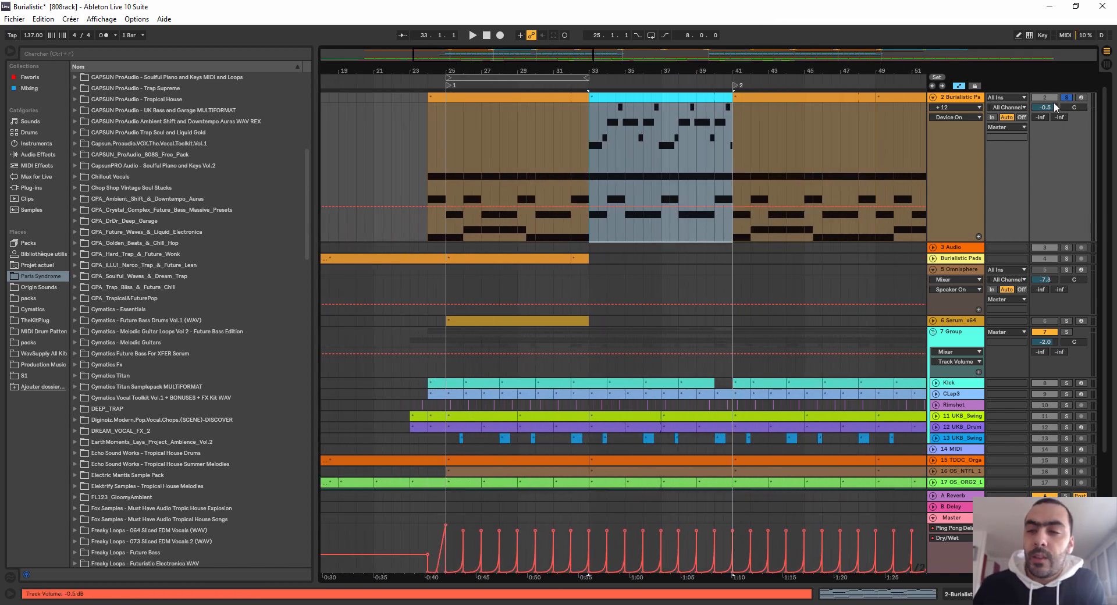
pyautogui.click(933, 98)
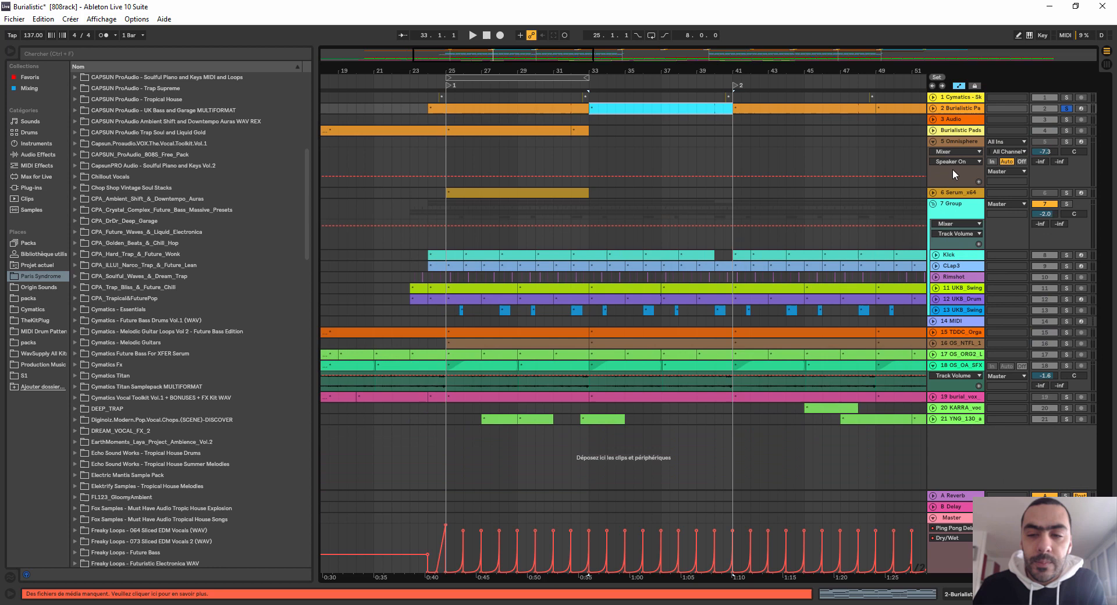
# Step: Delete the empty 3 Audio track between the 2 Burialistic and Burialistic Pads tracks
pyautogui.click(934, 109)
pyautogui.click(934, 109)
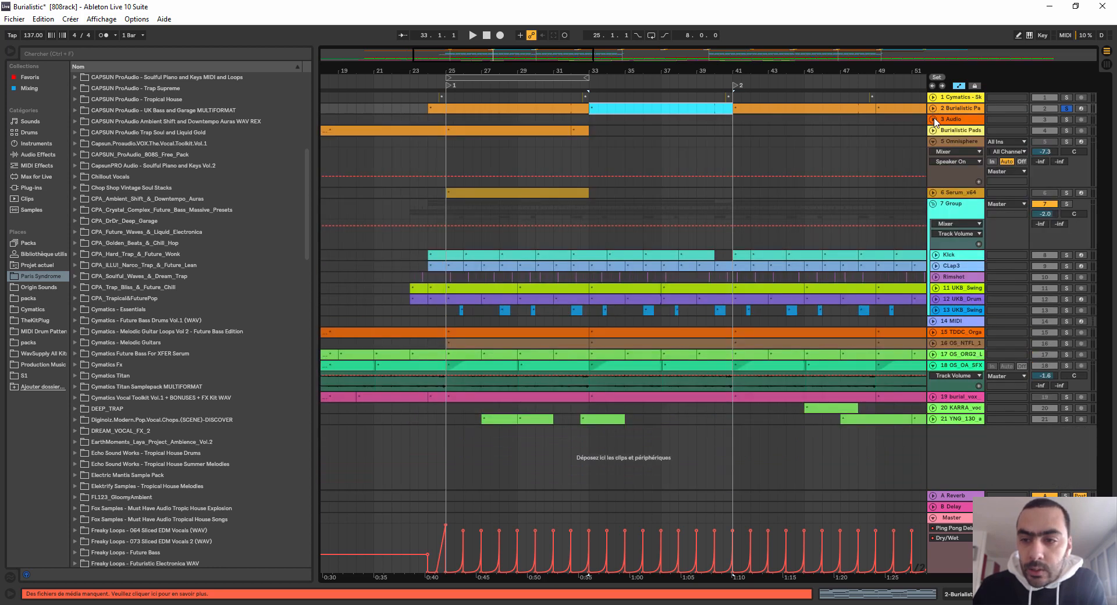
pyautogui.click(933, 119)
pyautogui.click(934, 119)
pyautogui.scroll(-5, 943, 122)
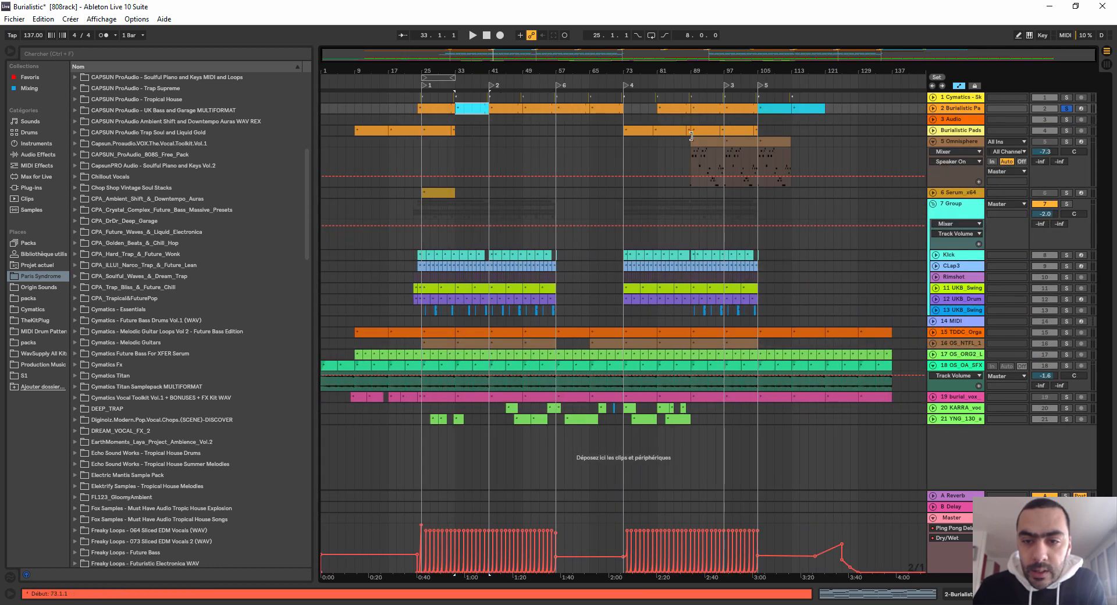
pyautogui.click(951, 121)
pyautogui.press('Delete')
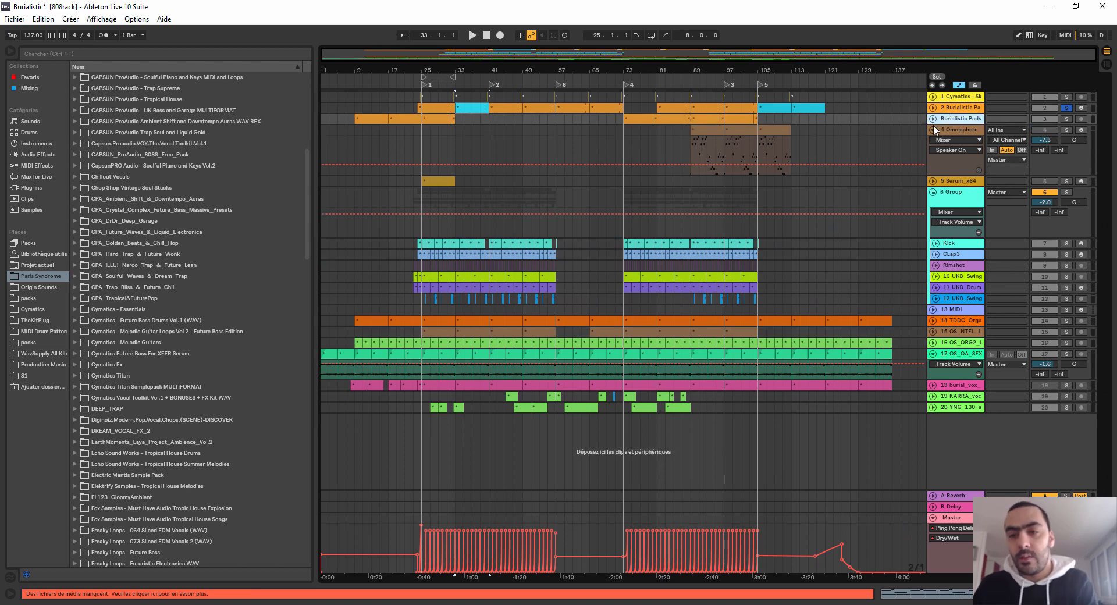
# Step: Unfold and enlarge the Burialistic Pads track, solo it and play it from bar 9 to examine its audio
pyautogui.click(934, 120)
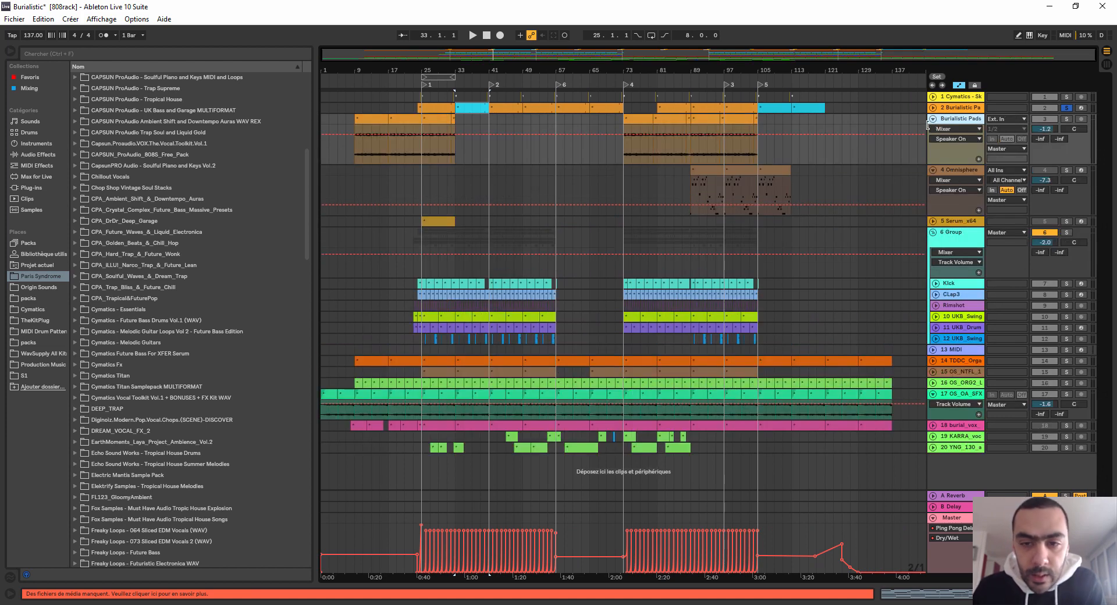
pyautogui.click(1067, 119)
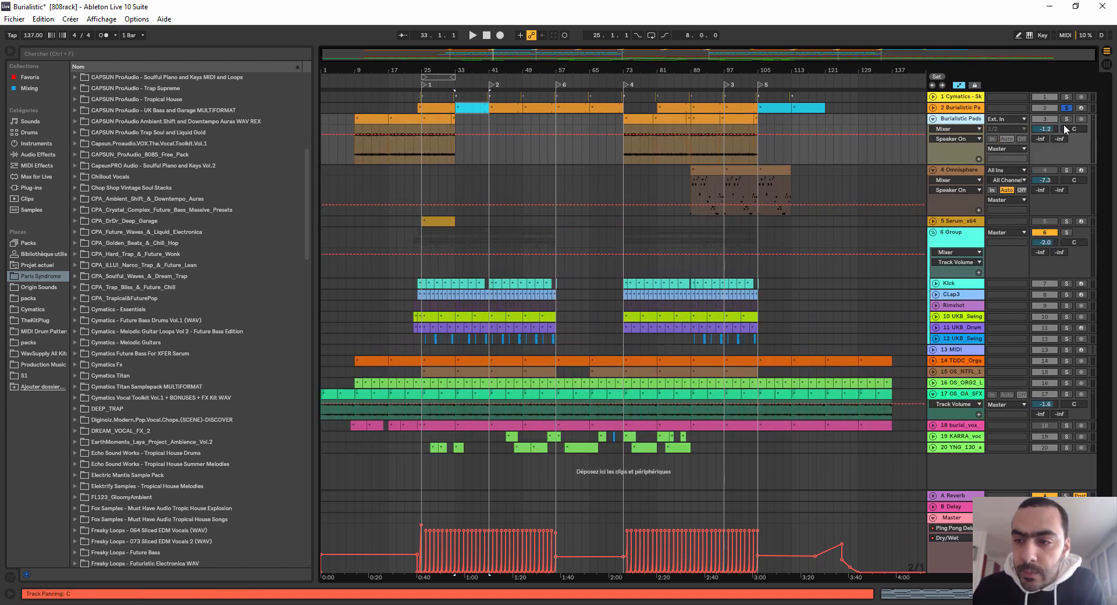
pyautogui.click(354, 80)
pyautogui.moveTo(356, 69); pyautogui.dragTo(362, 105)
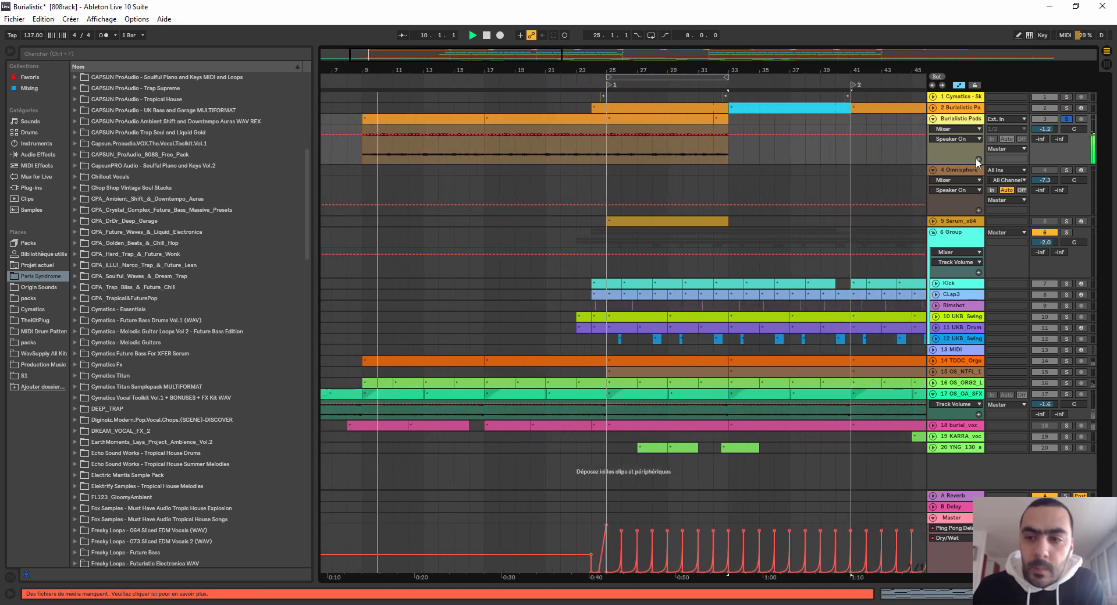
pyautogui.moveTo(977, 164); pyautogui.dragTo(975, 303)
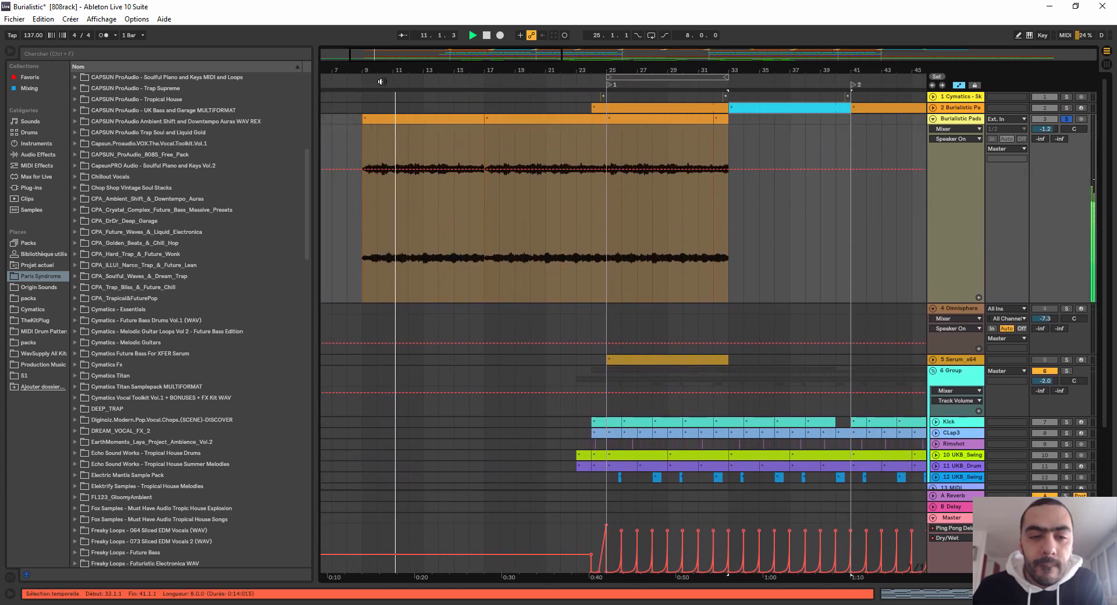
pyautogui.moveTo(382, 81); pyautogui.dragTo(384, 112)
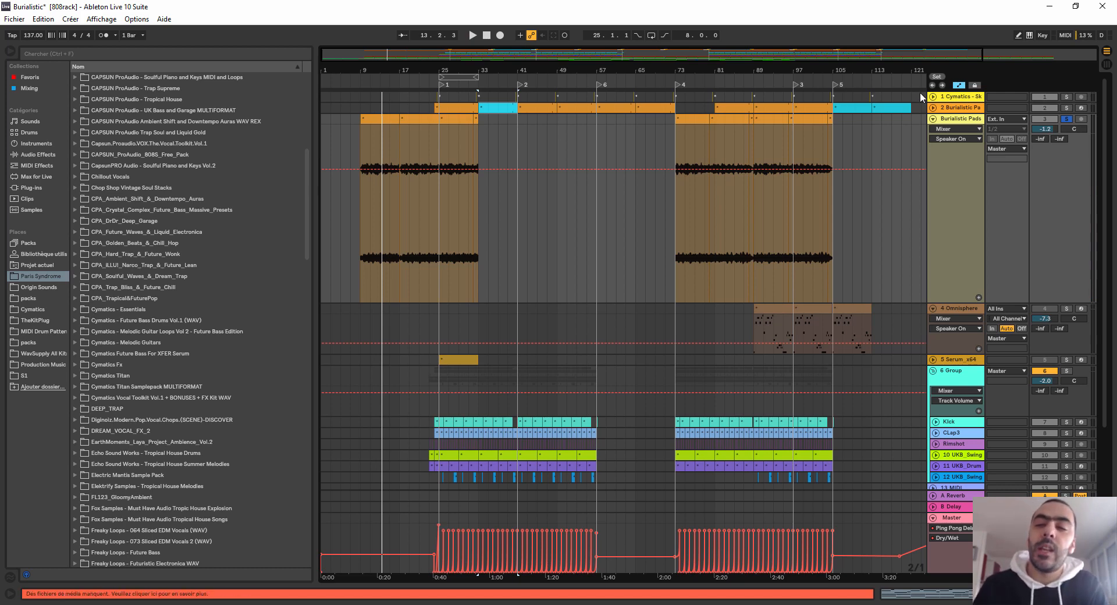
# Step: Solo the 2 Burialistic track, open its orange clip at bar 24 in an enlarged note editor and delete the chord notes
pyautogui.click(934, 107)
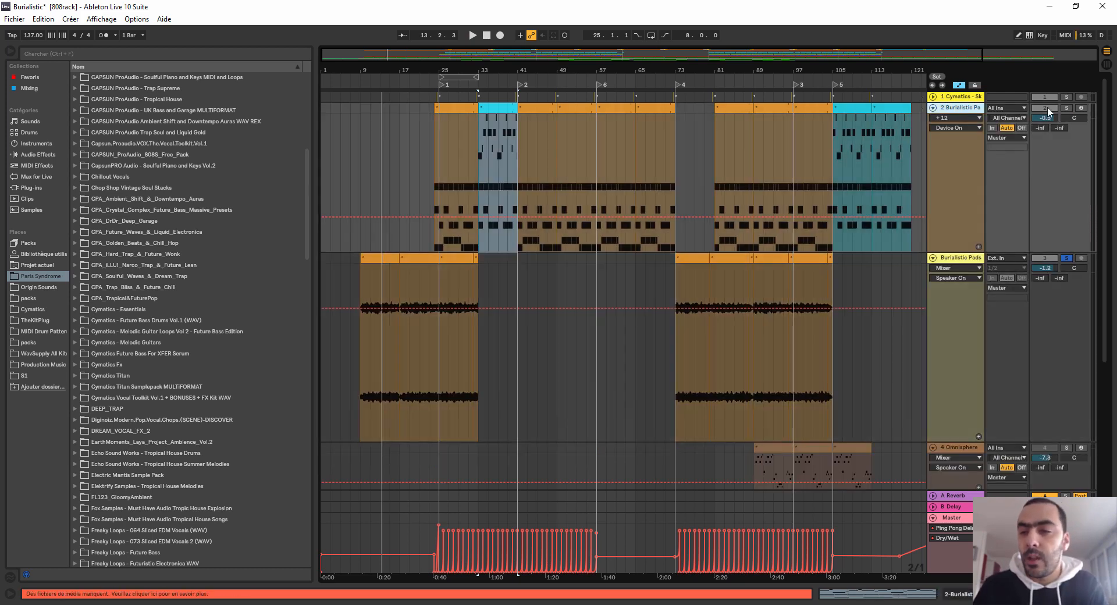
pyautogui.click(1067, 107)
pyautogui.doubleClick(457, 108)
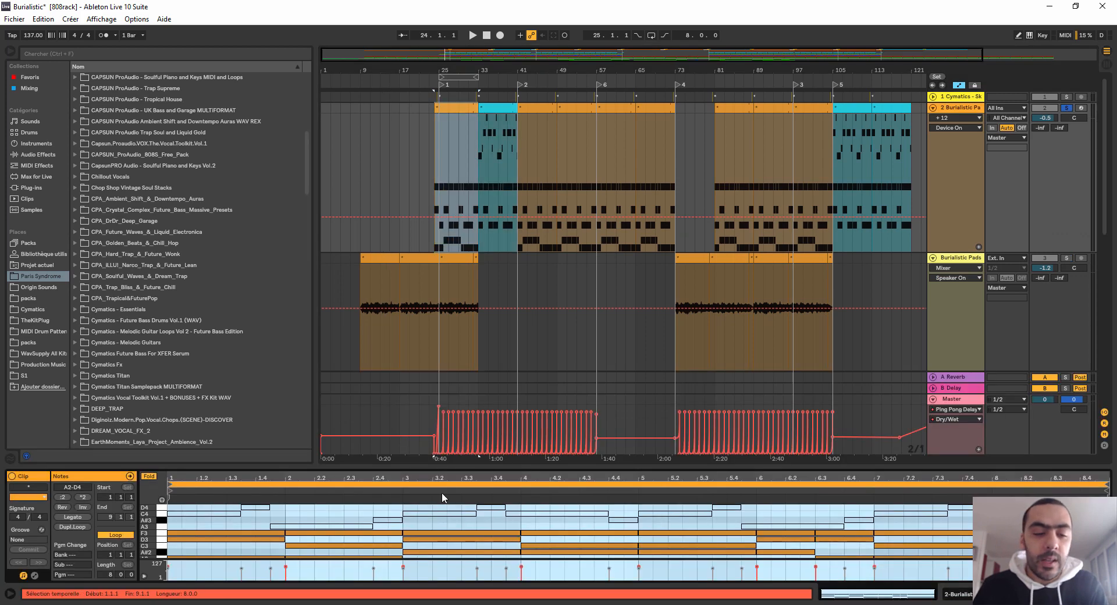
pyautogui.moveTo(468, 464); pyautogui.dragTo(468, 205)
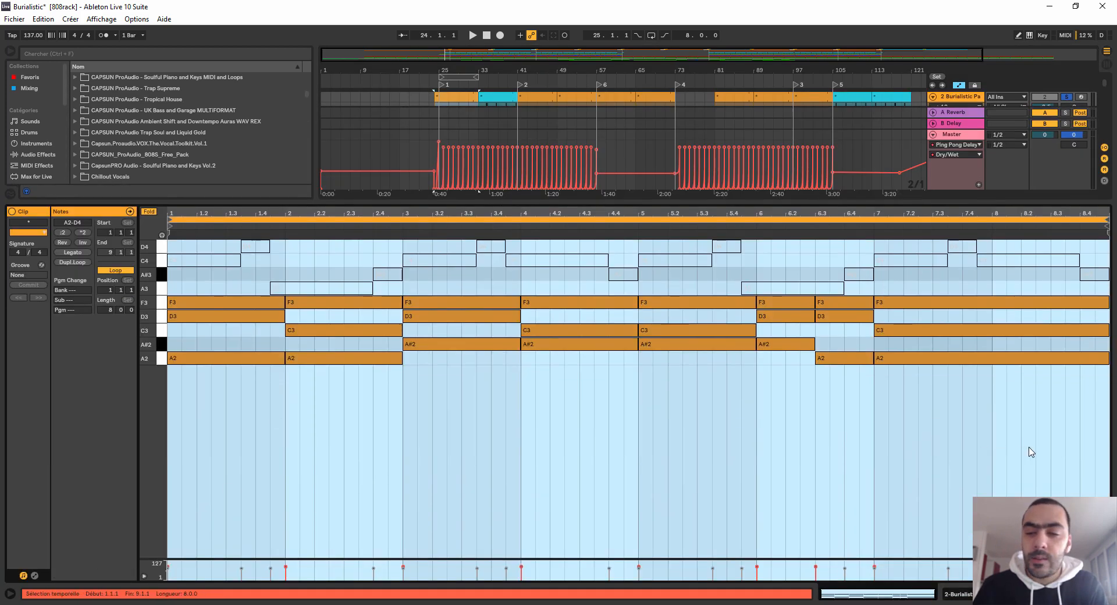
pyautogui.moveTo(1029, 448); pyautogui.dragTo(130, 244)
pyautogui.press('Delete')
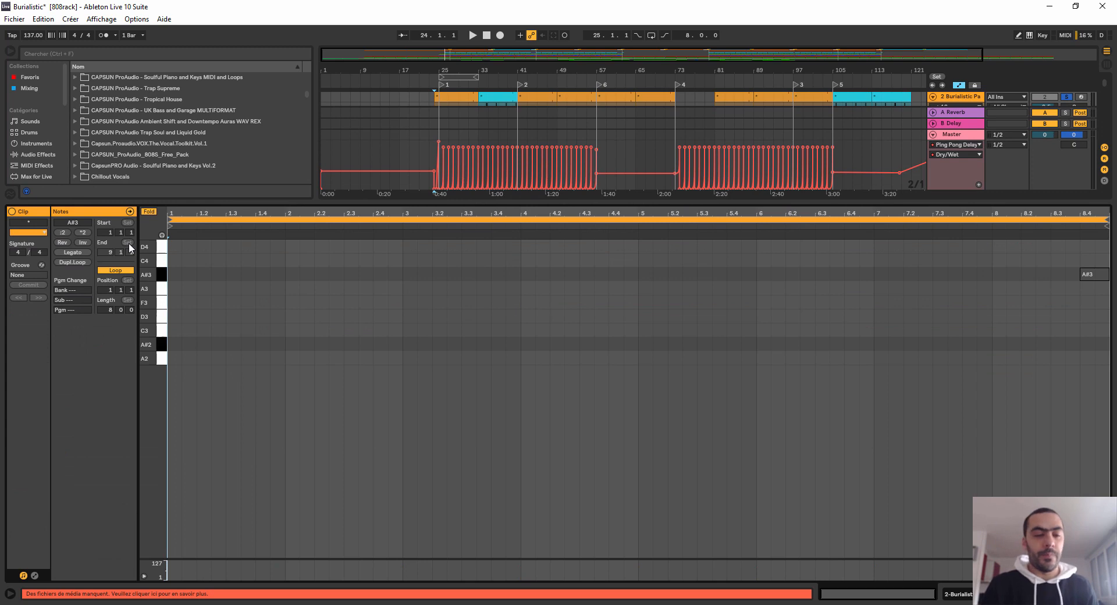
# Step: Add a single F5 note held for the full eight bars of the clip and play it back
pyautogui.doubleClick(176, 303)
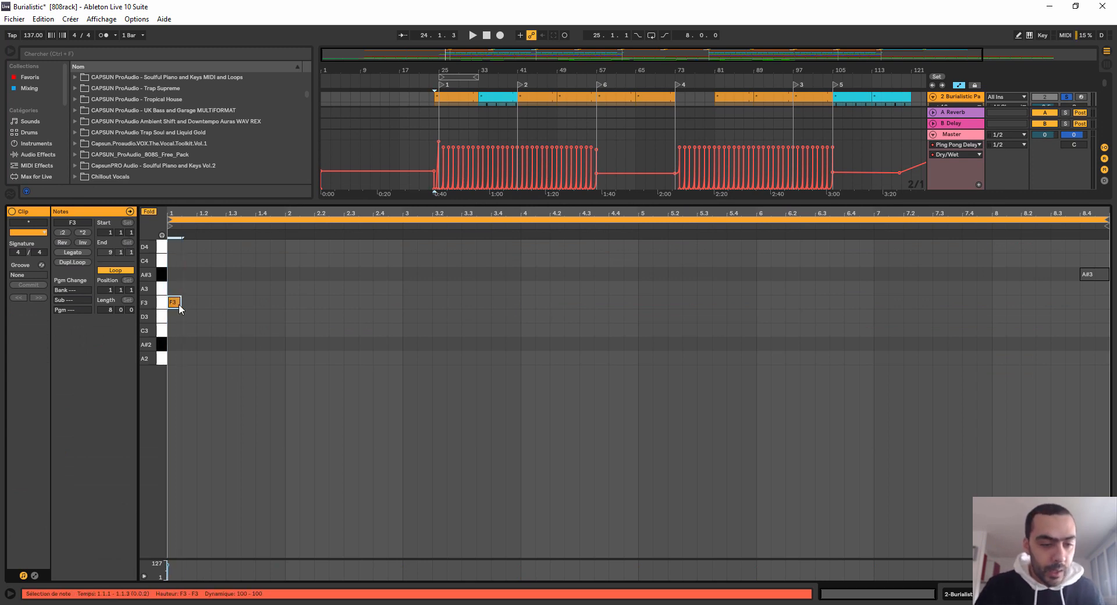
pyautogui.hotkey('shift', 'Up')
pyautogui.hotkey('shift', 'Up')
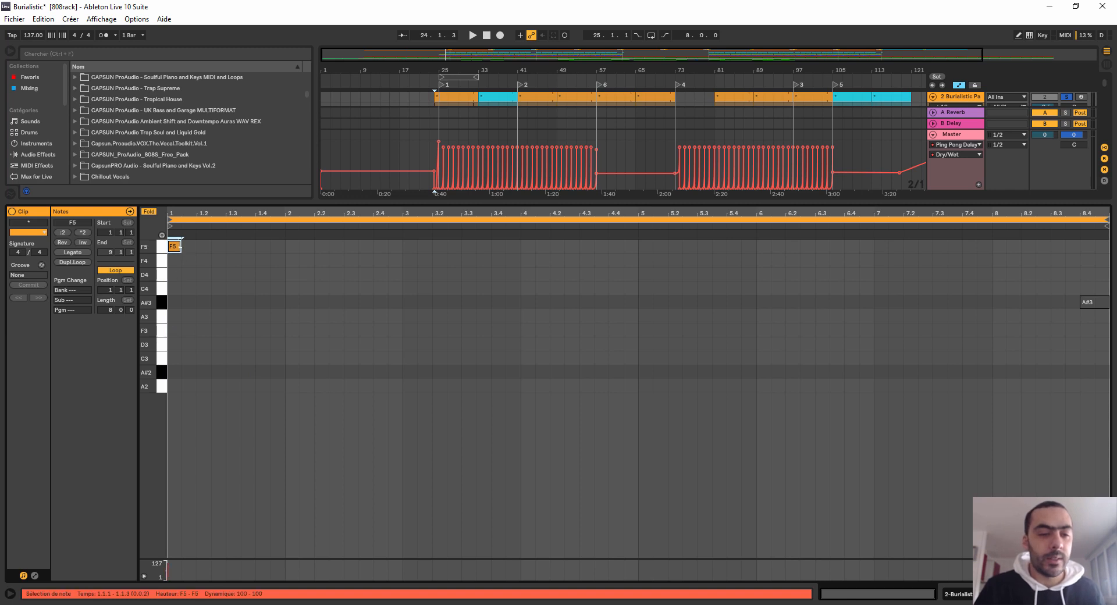
pyautogui.moveTo(181, 245); pyautogui.dragTo(1108, 246)
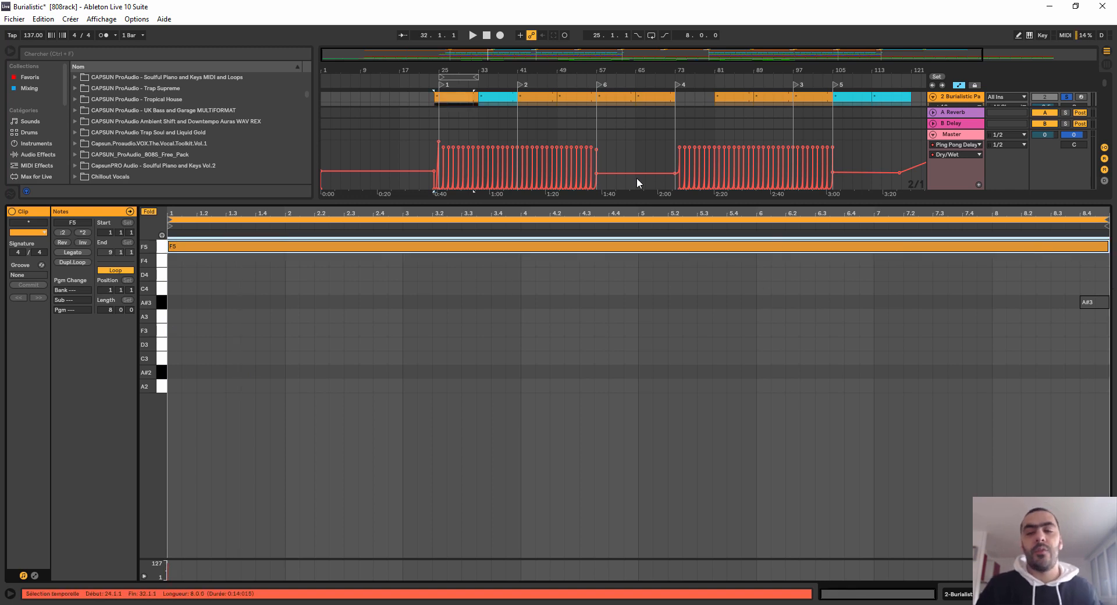
pyautogui.press('space')
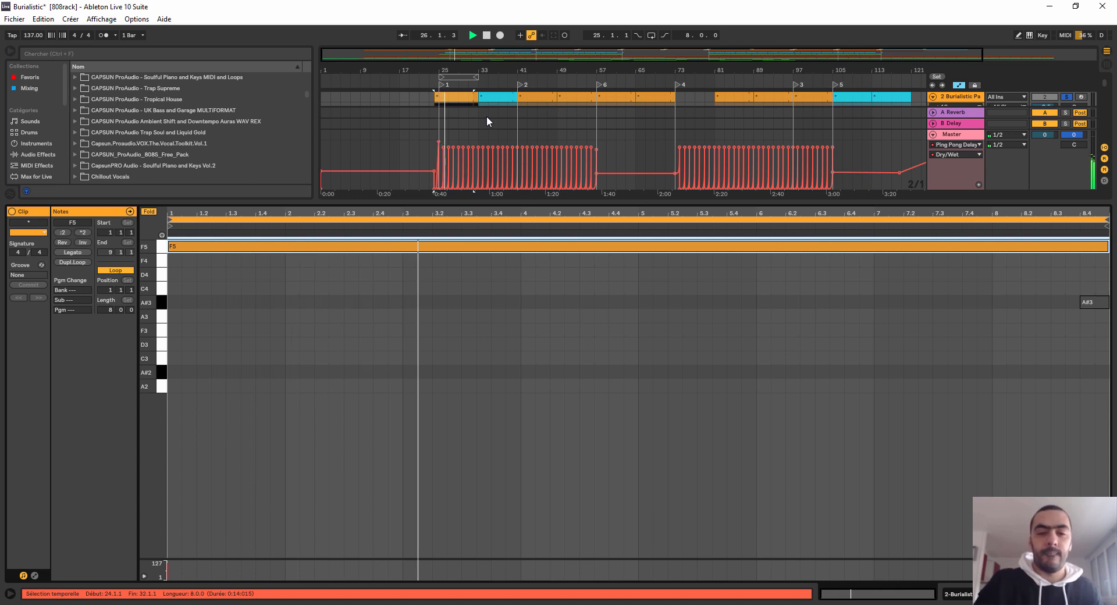
pyautogui.press('space')
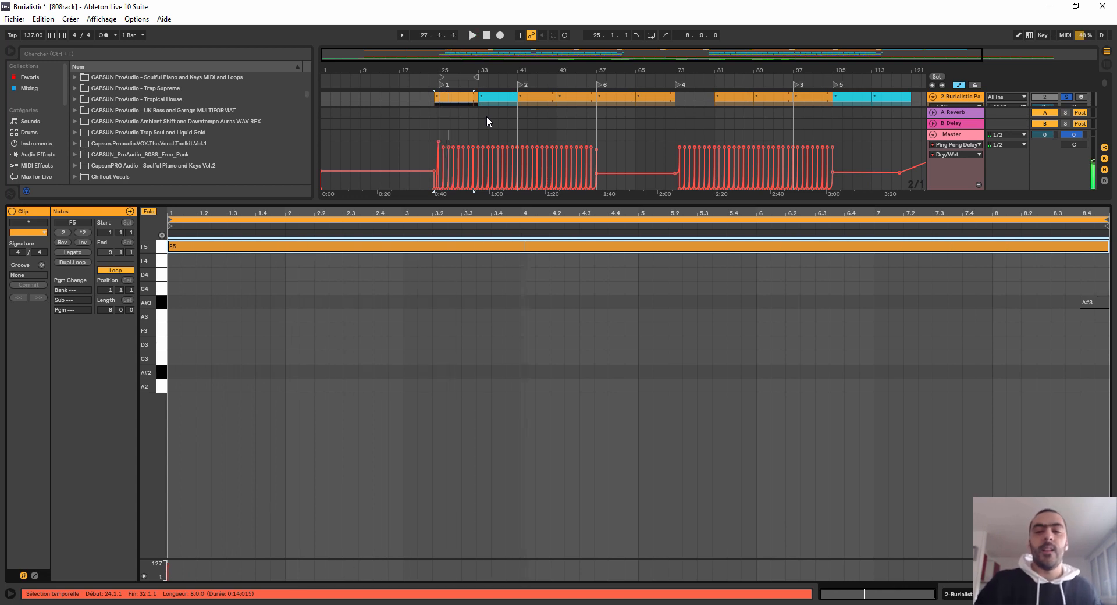
# Step: Replace the clip at bars 25 to 33 with a copy of the following orange clip and delete the leftover at bar 24
pyautogui.moveTo(683, 203); pyautogui.dragTo(682, 576)
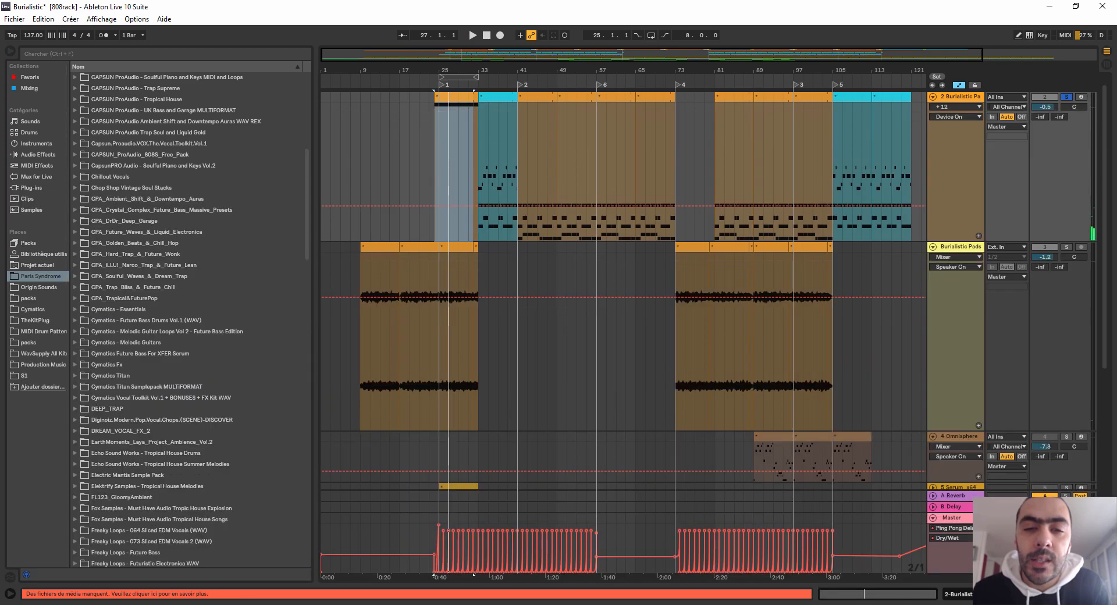
pyautogui.moveTo(538, 99); pyautogui.dragTo(466, 121)
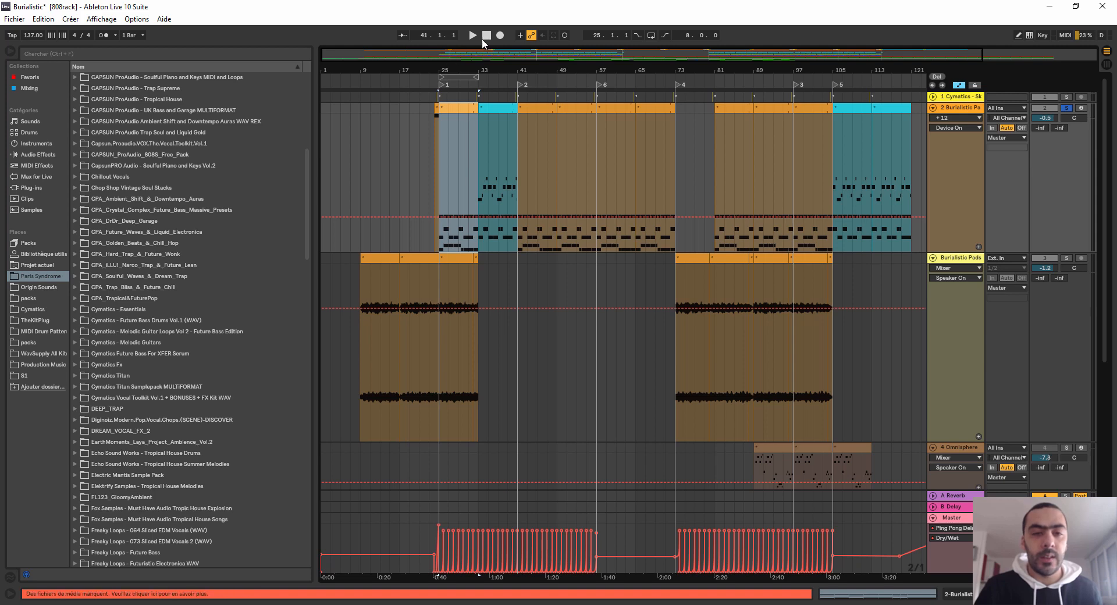
pyautogui.moveTo(428, 106); pyautogui.dragTo(436, 107)
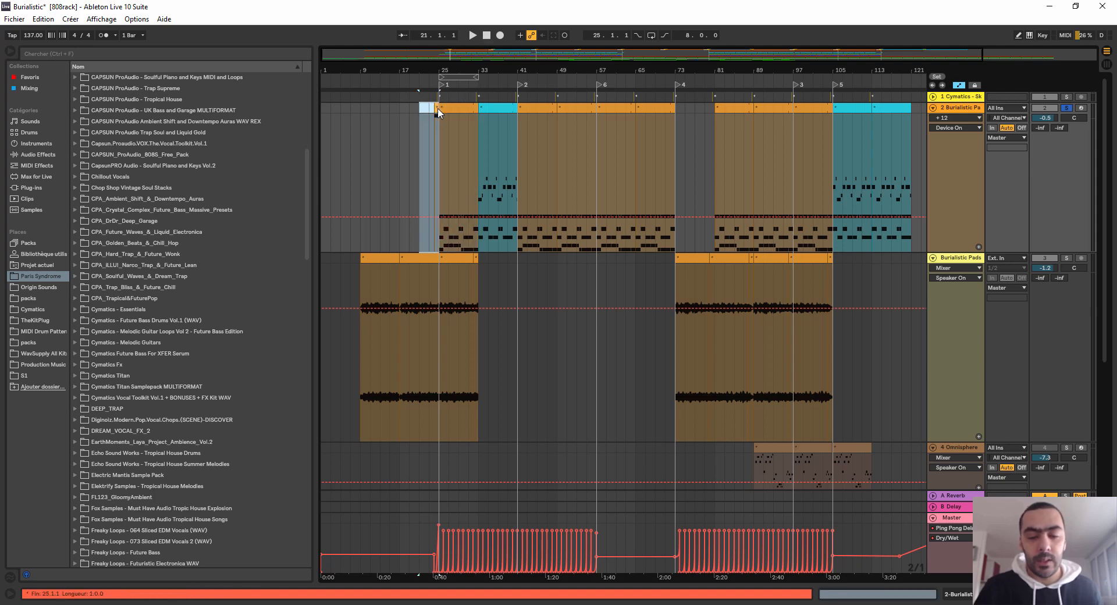
pyautogui.press('Delete')
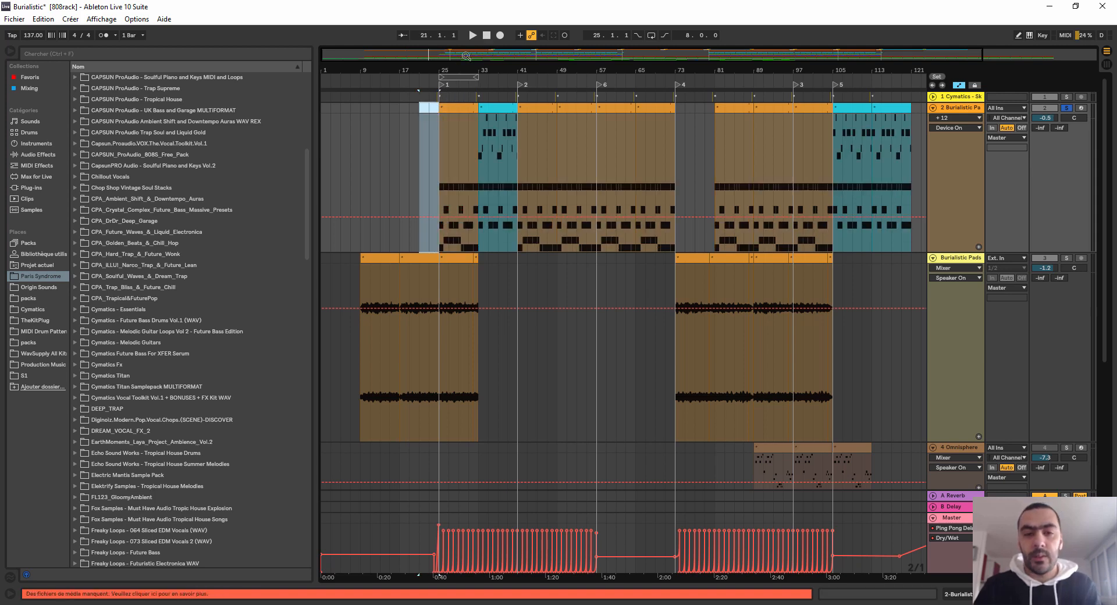
# Step: Solo the Burialistic Pads track, listen to it from bar 9 and turn its solo off
pyautogui.click(356, 82)
pyautogui.click(1066, 258)
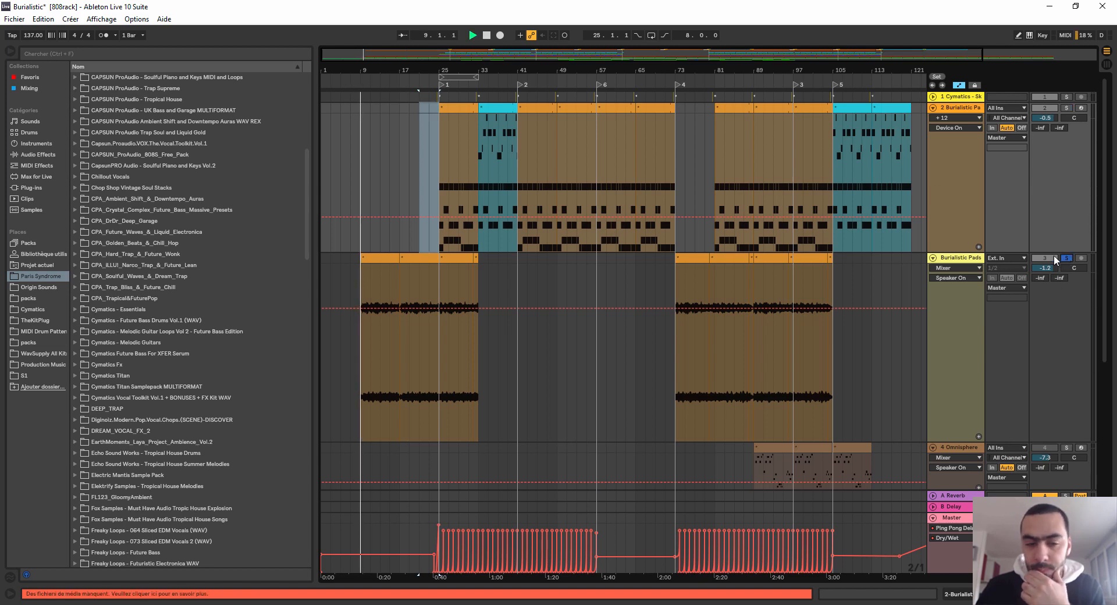
pyautogui.moveTo(366, 71); pyautogui.dragTo(366, 129)
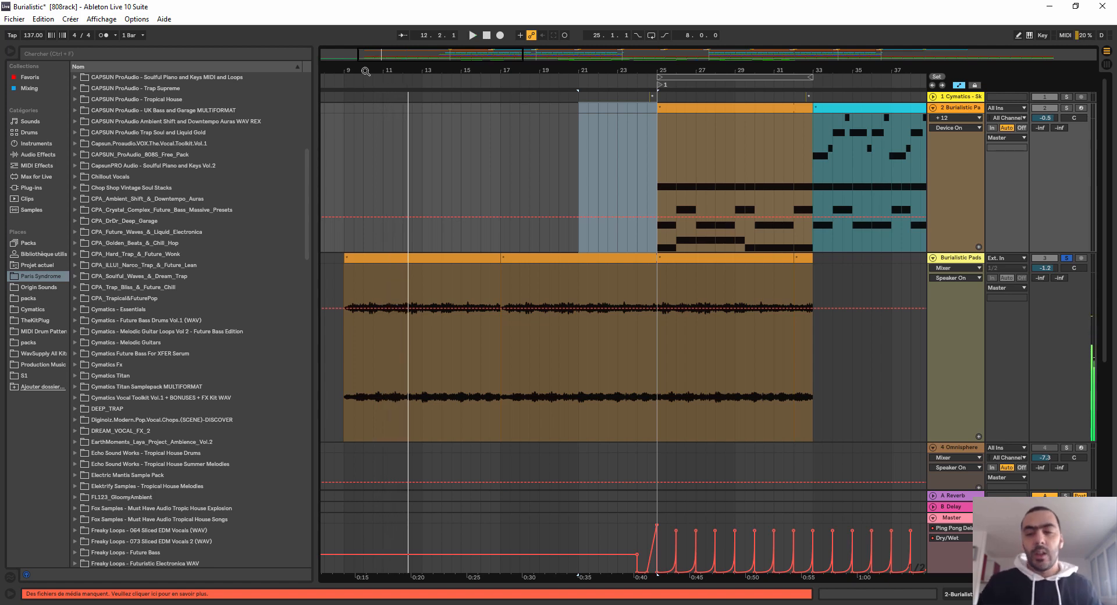
pyautogui.click(1066, 257)
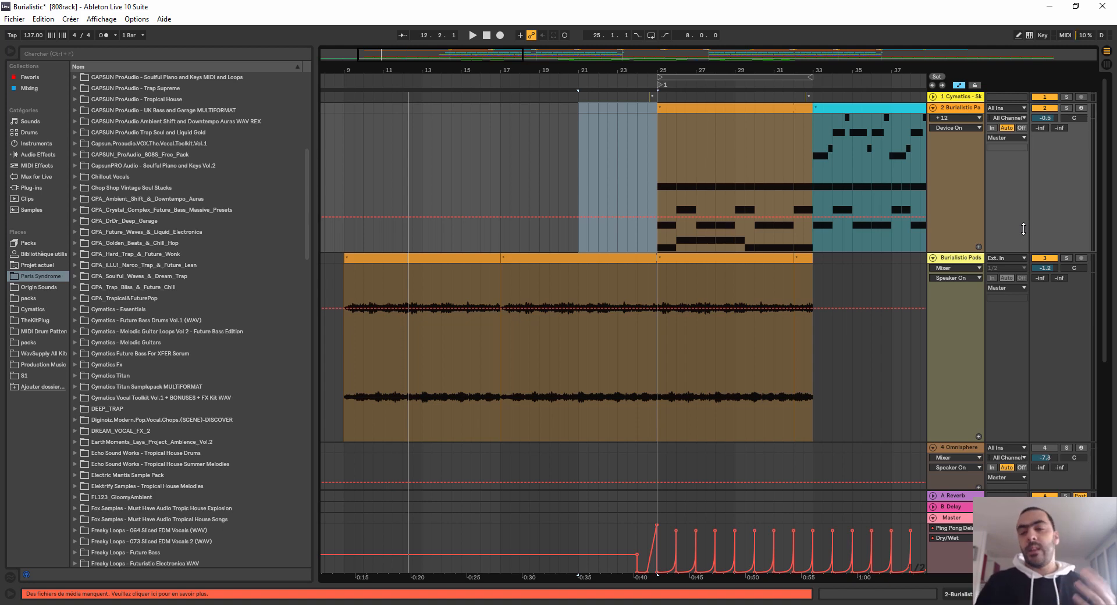
# Step: Fold the Burialistic Pads track and delete the deactivated 4 Omnisphere track
pyautogui.click(933, 258)
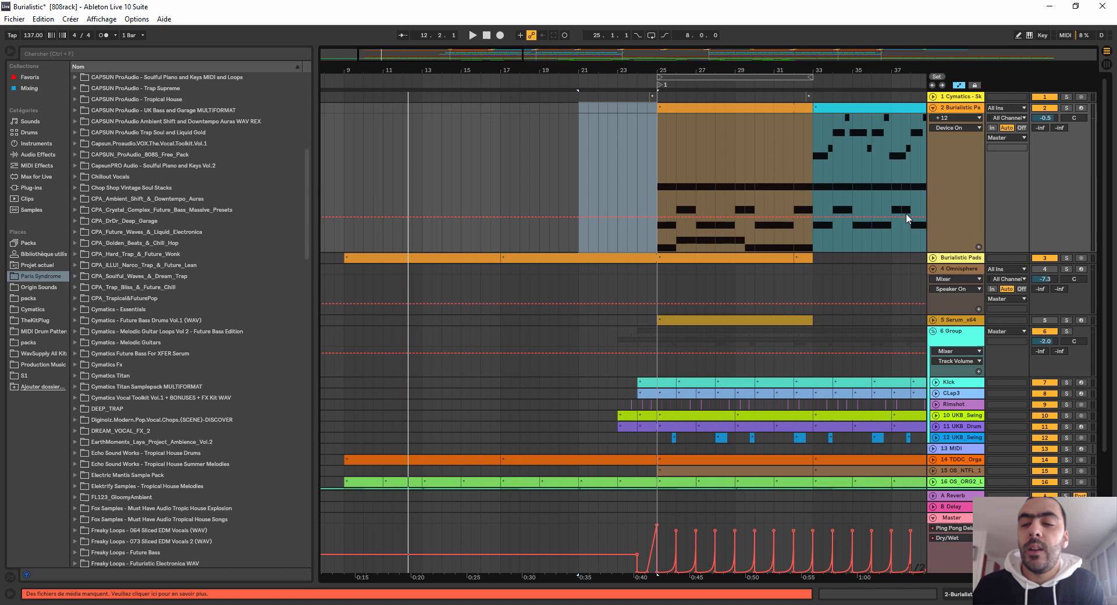
pyautogui.doubleClick(773, 70)
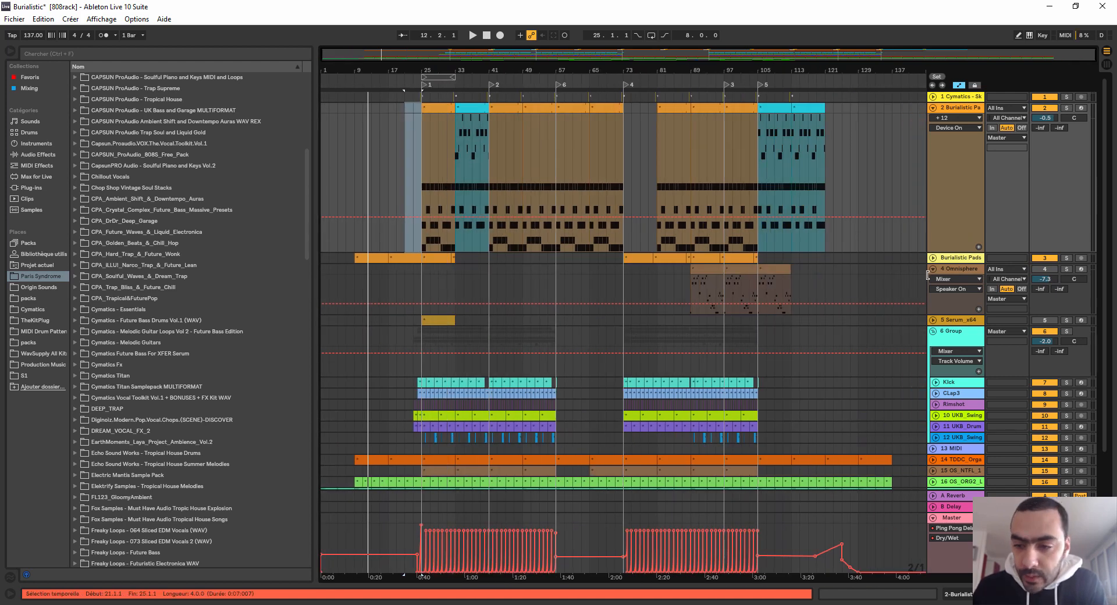
pyautogui.moveTo(714, 70); pyautogui.dragTo(719, 403)
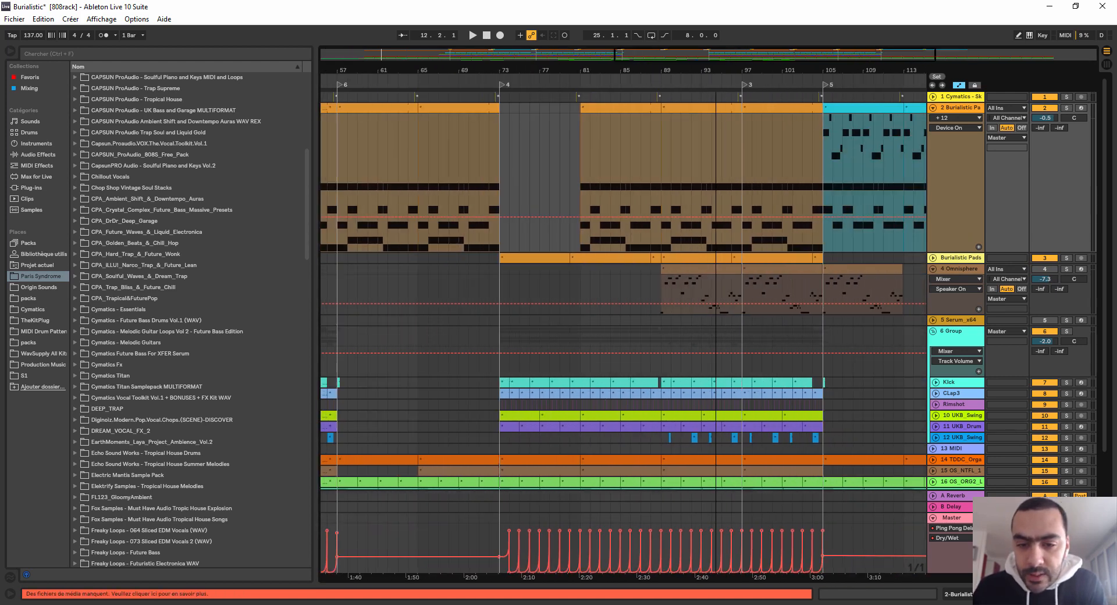
pyautogui.click(959, 268)
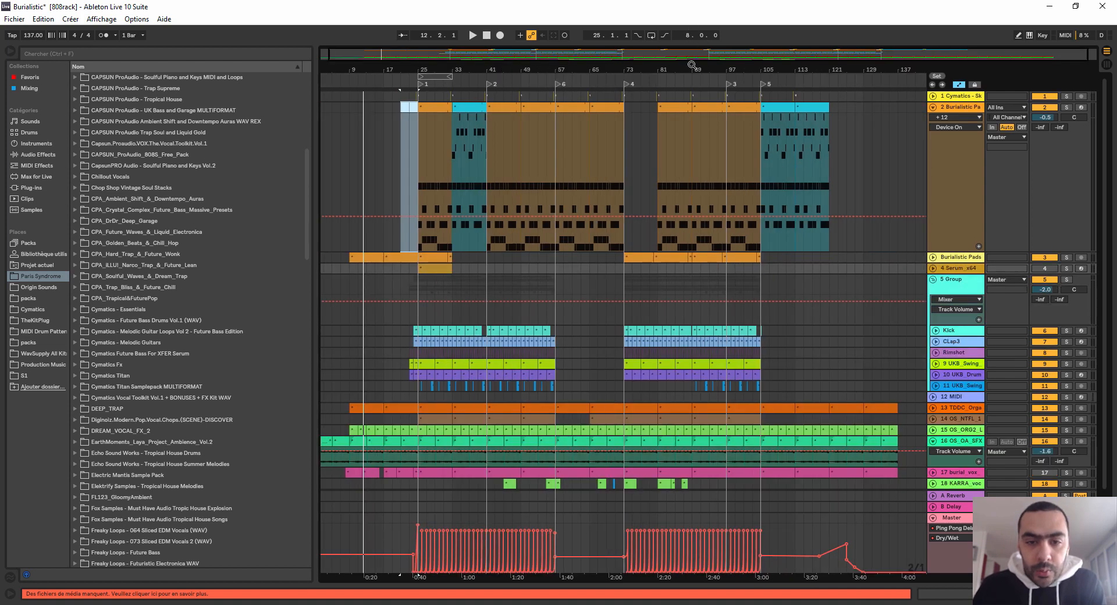
# Step: Unfold the 4 Serum_x64 track, activate it and play the arrangement from bar 25
pyautogui.click(934, 269)
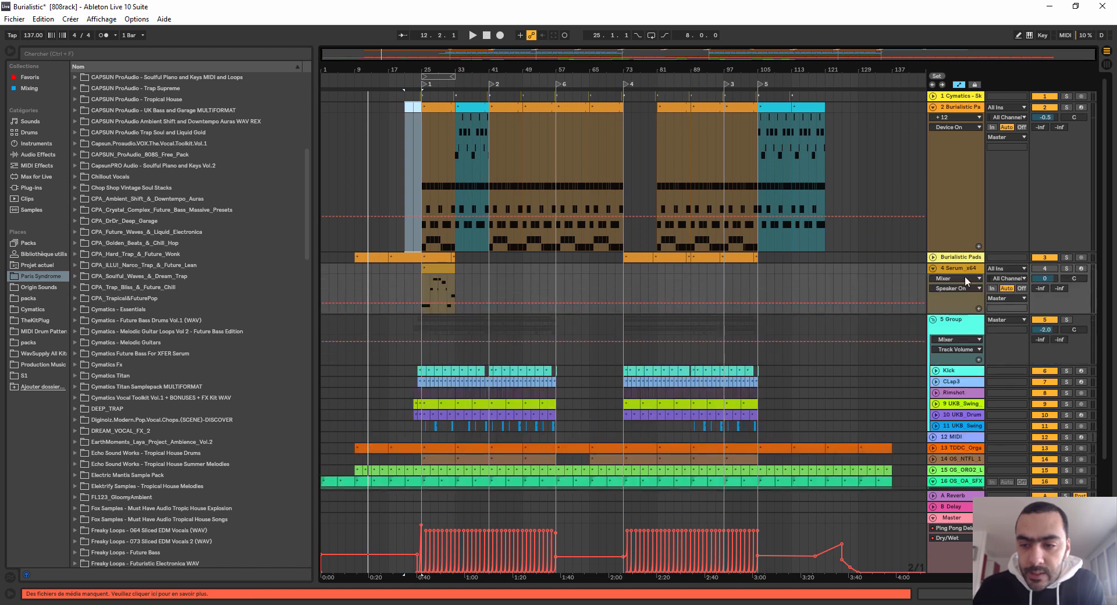
pyautogui.click(1044, 270)
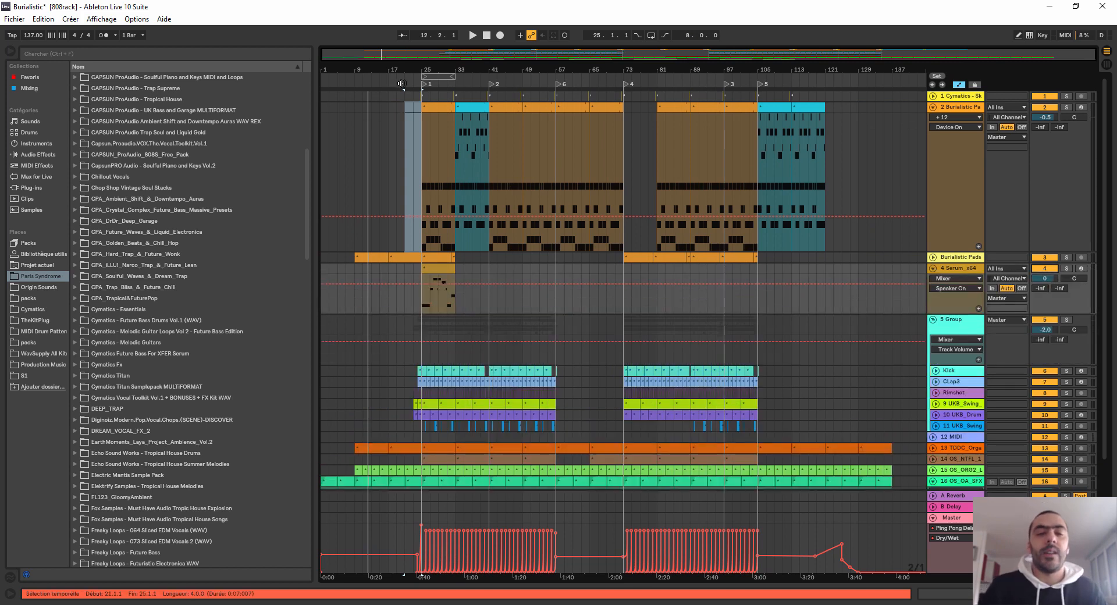
pyautogui.moveTo(426, 70); pyautogui.dragTo(418, 85)
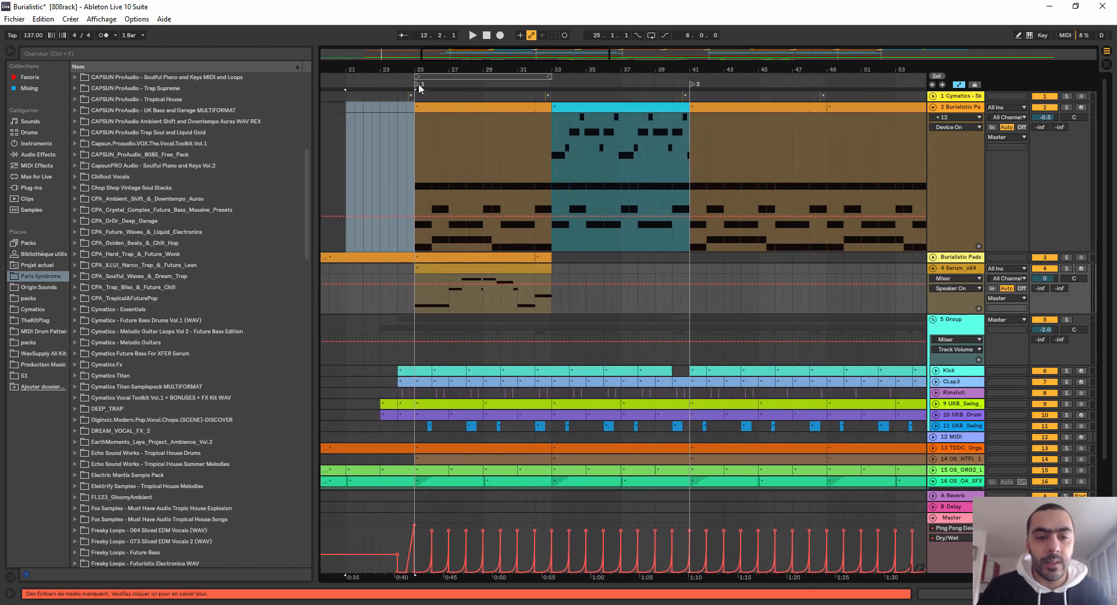
pyautogui.click(419, 88)
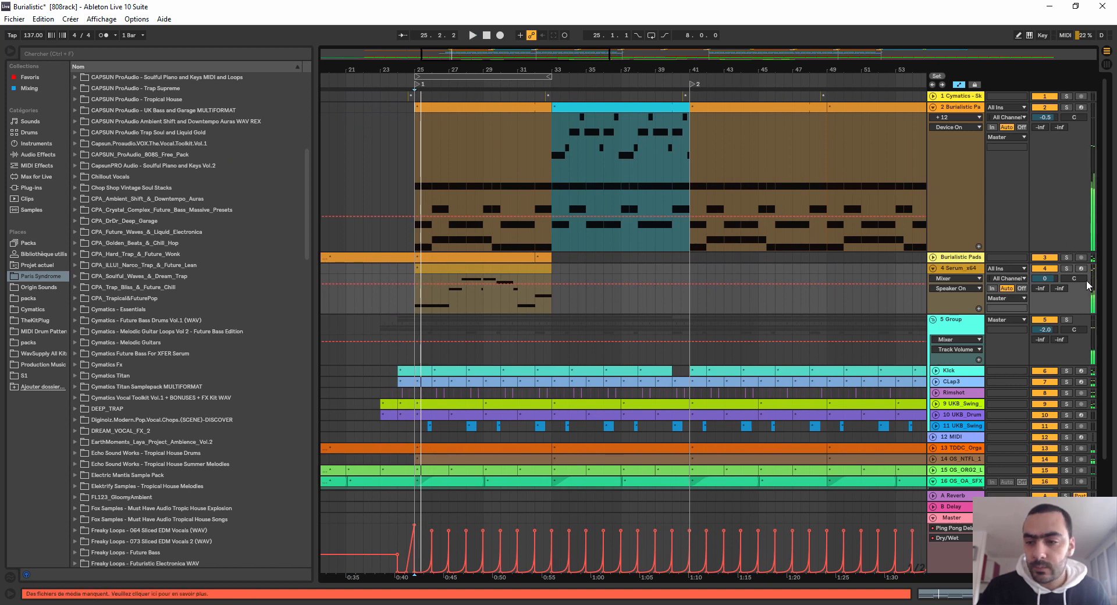
# Step: Solo the 4 Serum_x64 track, lower its volume to -7.0 dB and listen to it through bar 32
pyautogui.click(1069, 270)
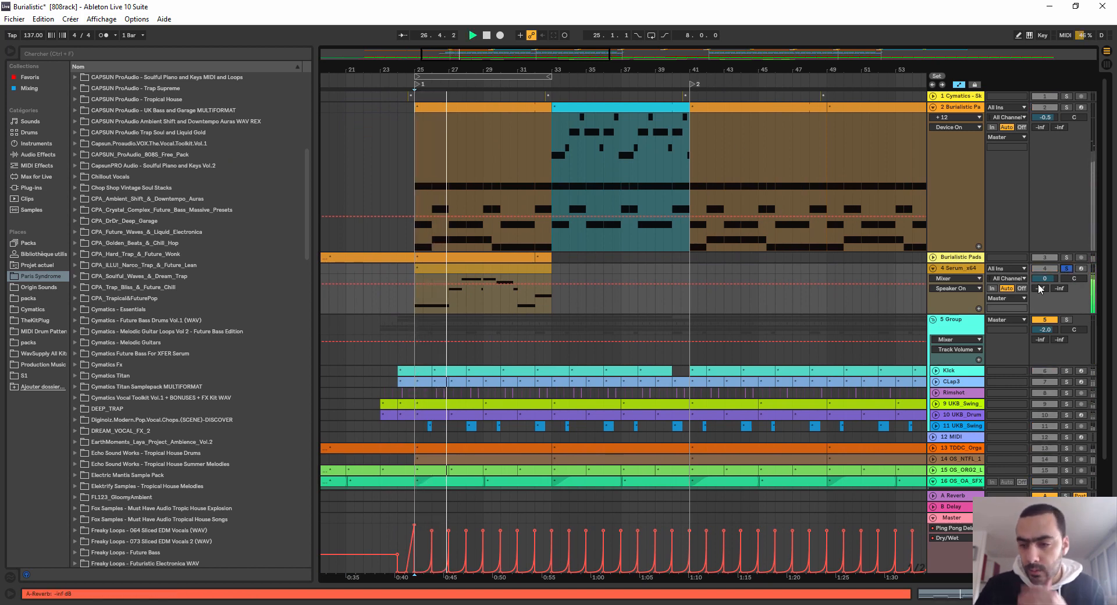
pyautogui.moveTo(1045, 278); pyautogui.dragTo(1045, 291)
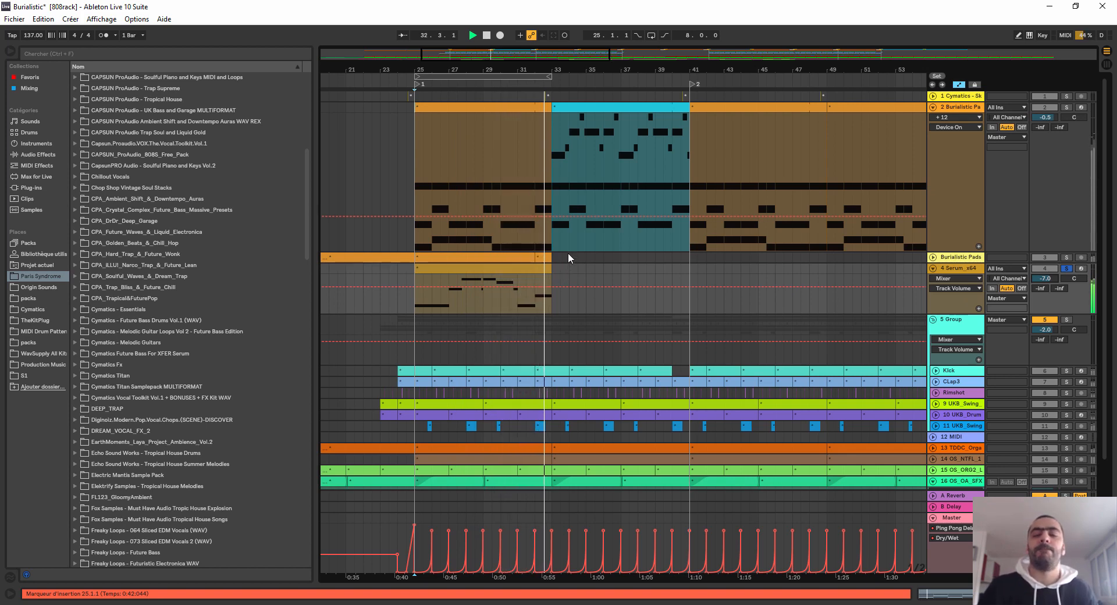
pyautogui.press('space')
# Step: Examine the devices on the 4 Serum_x64 track, then hide them and fold the track
pyautogui.click(952, 270)
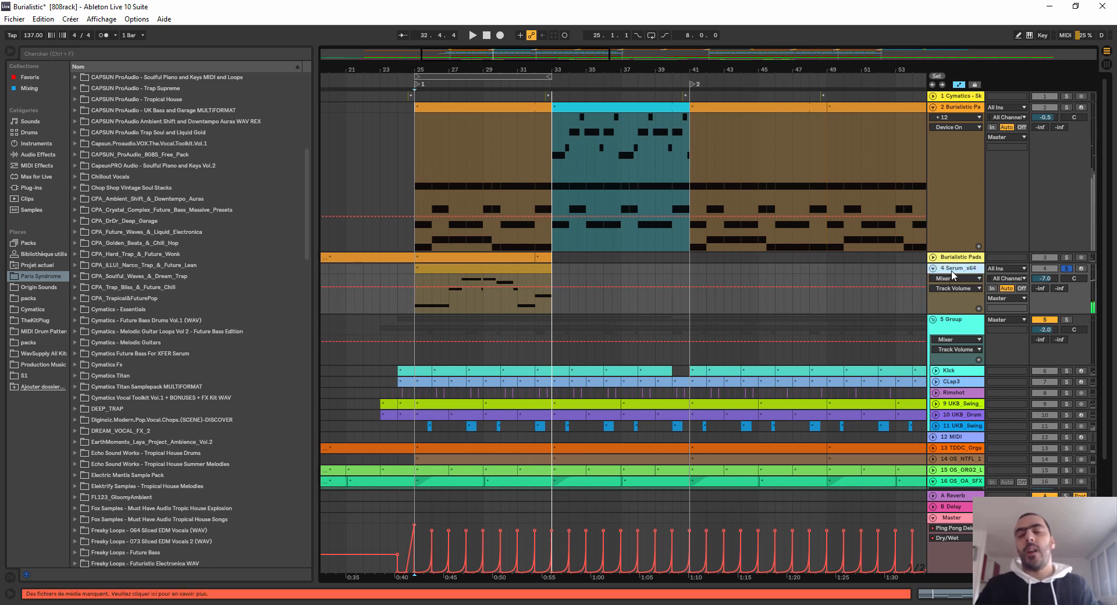
pyautogui.doubleClick(953, 273)
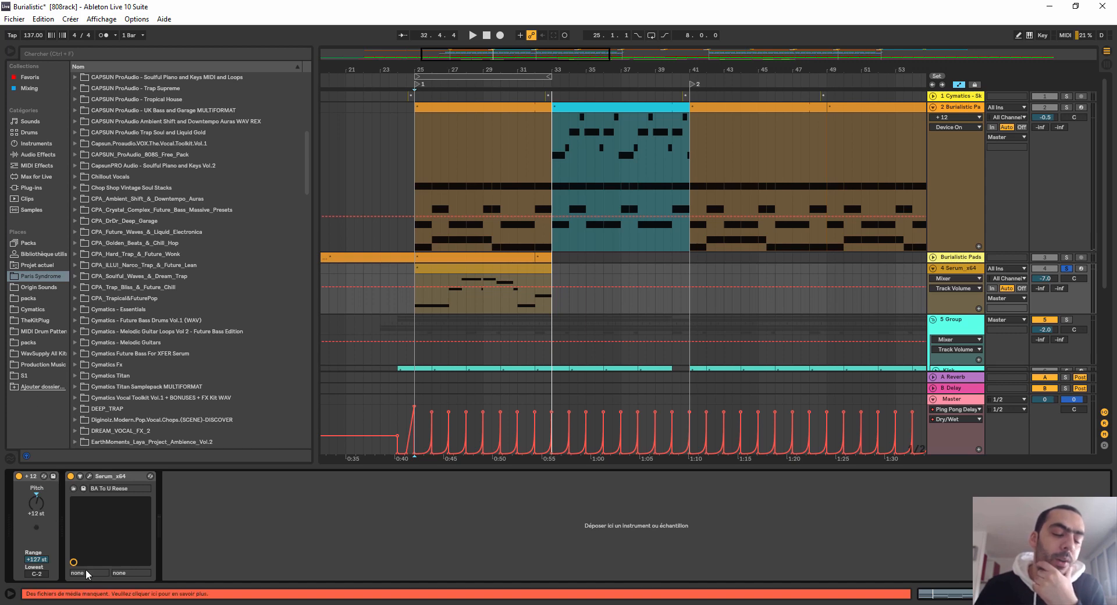
pyautogui.moveTo(834, 466); pyautogui.dragTo(834, 582)
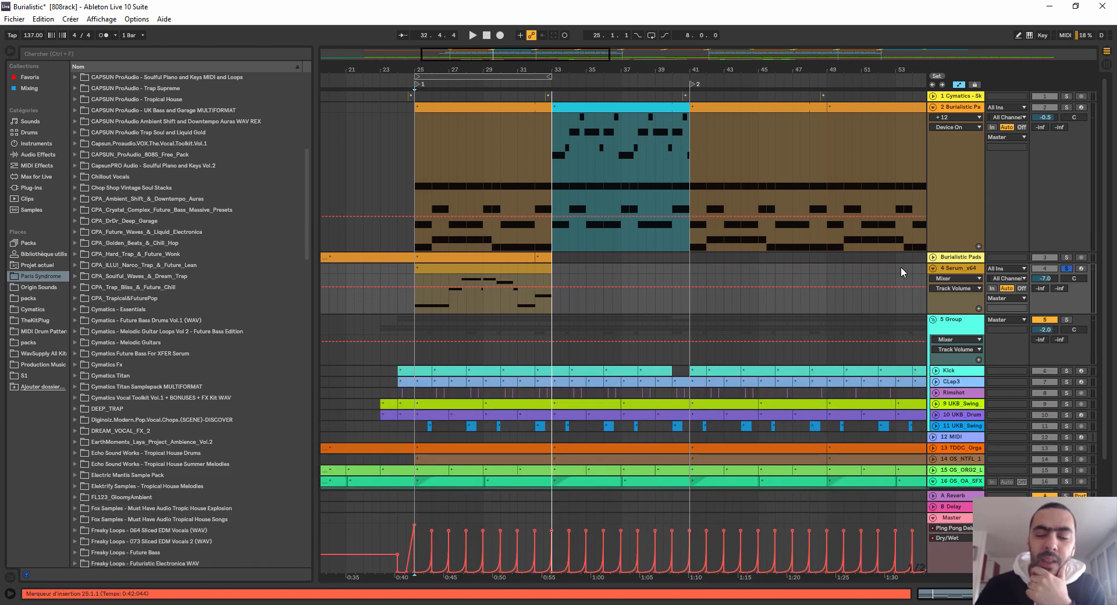
pyautogui.click(934, 269)
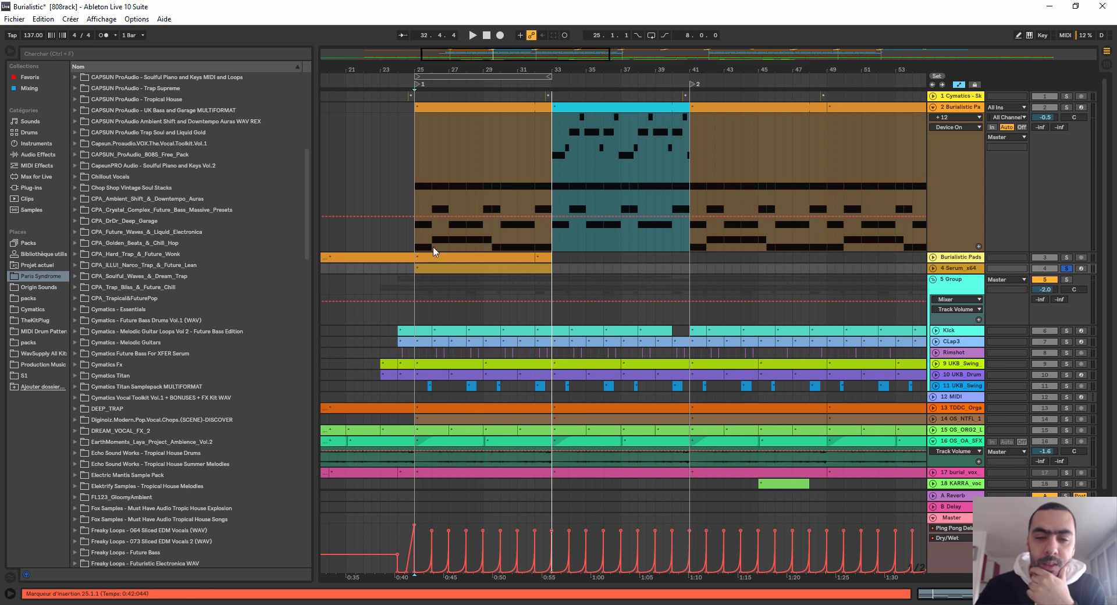
# Step: Unfold the orange 13 TDDC track and the 9 UKB_Swing track to show their waveforms
pyautogui.scroll(-3, 826, 372)
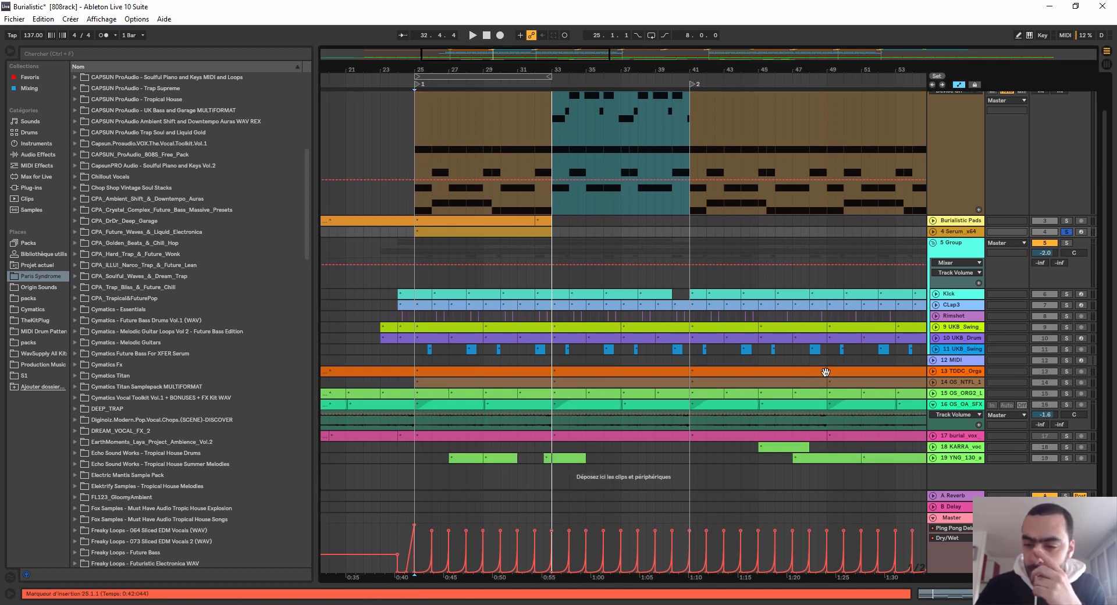
pyautogui.click(934, 371)
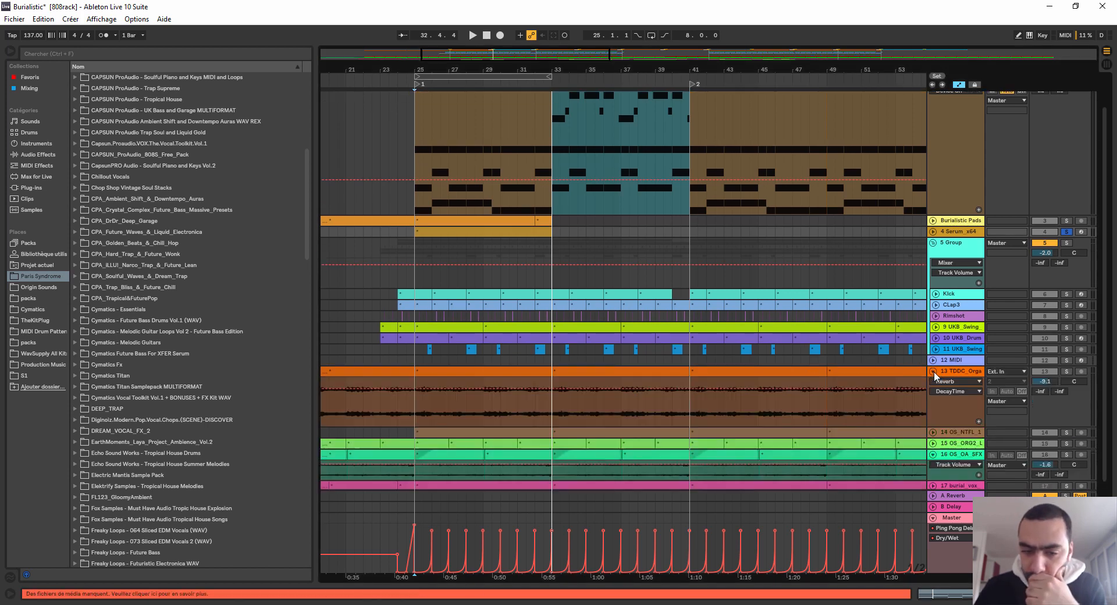
pyautogui.click(934, 328)
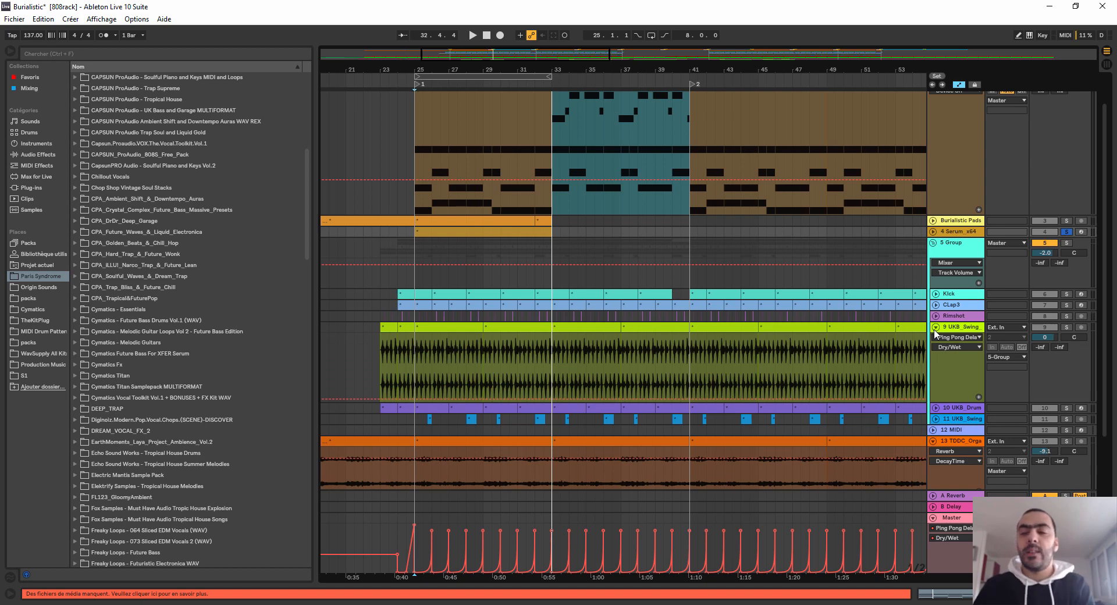
pyautogui.scroll(-10, 903, 387)
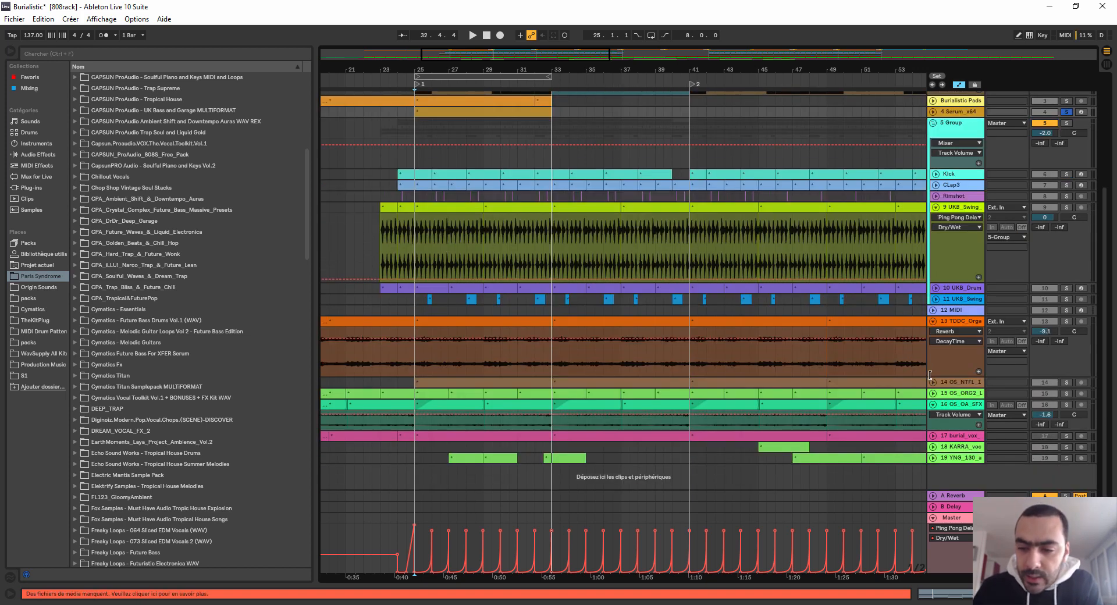
# Step: Unfold and solo the 14 OS_NTFL_1 bass track and listen to it from bar 25
pyautogui.click(933, 381)
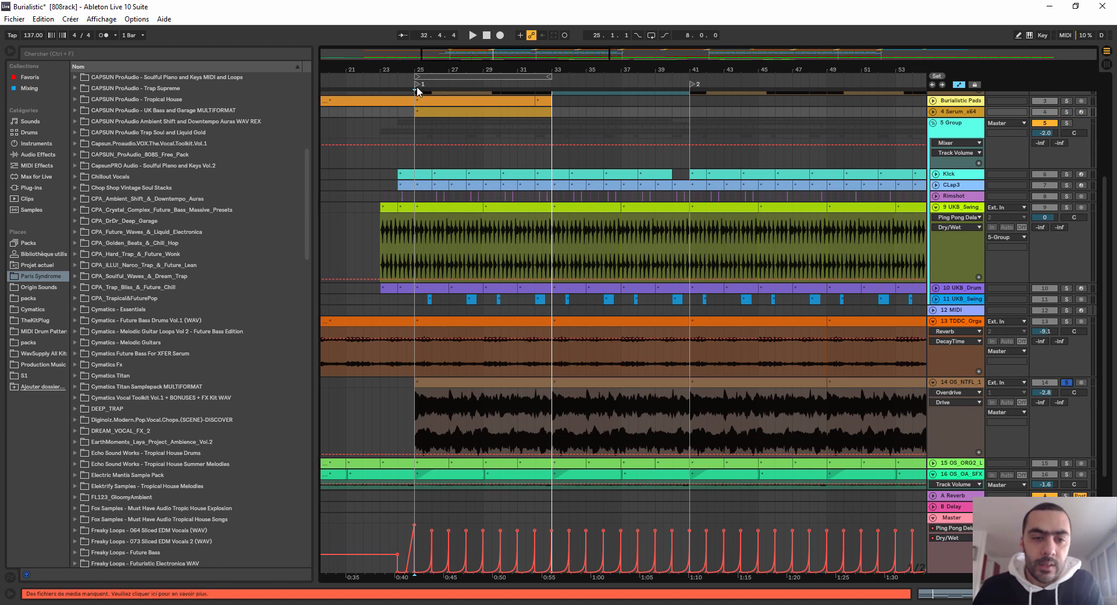
pyautogui.press('space')
pyautogui.moveTo(439, 70); pyautogui.dragTo(440, 97)
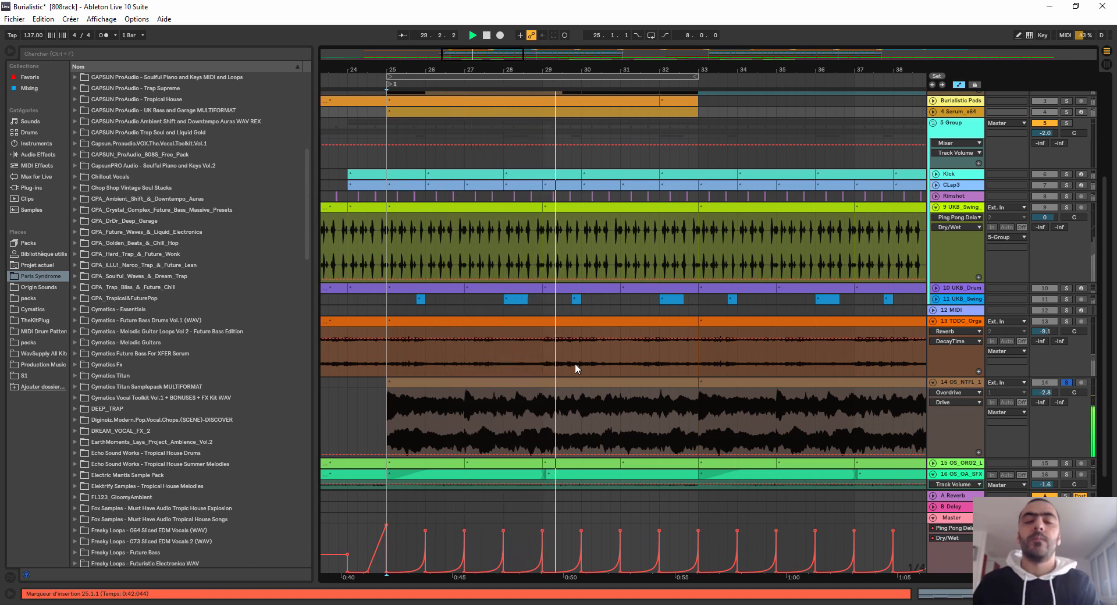
pyautogui.click(487, 36)
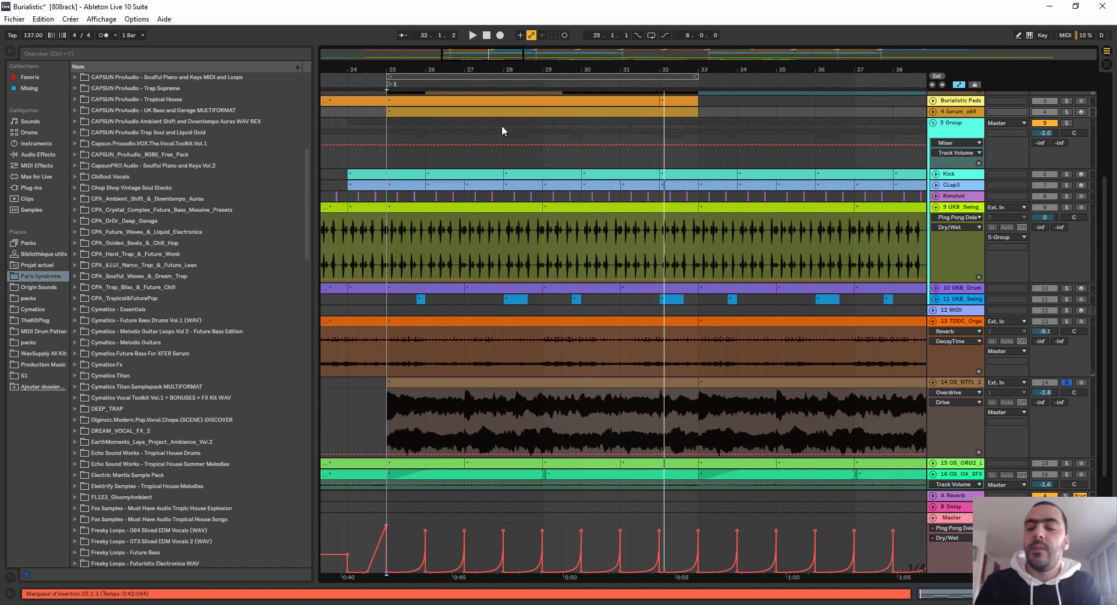
# Step: Show the effects on the 14 OS_NTFL_1 track and play it from bar 25 soloed together with tracks 2 and 3
pyautogui.doubleClick(966, 383)
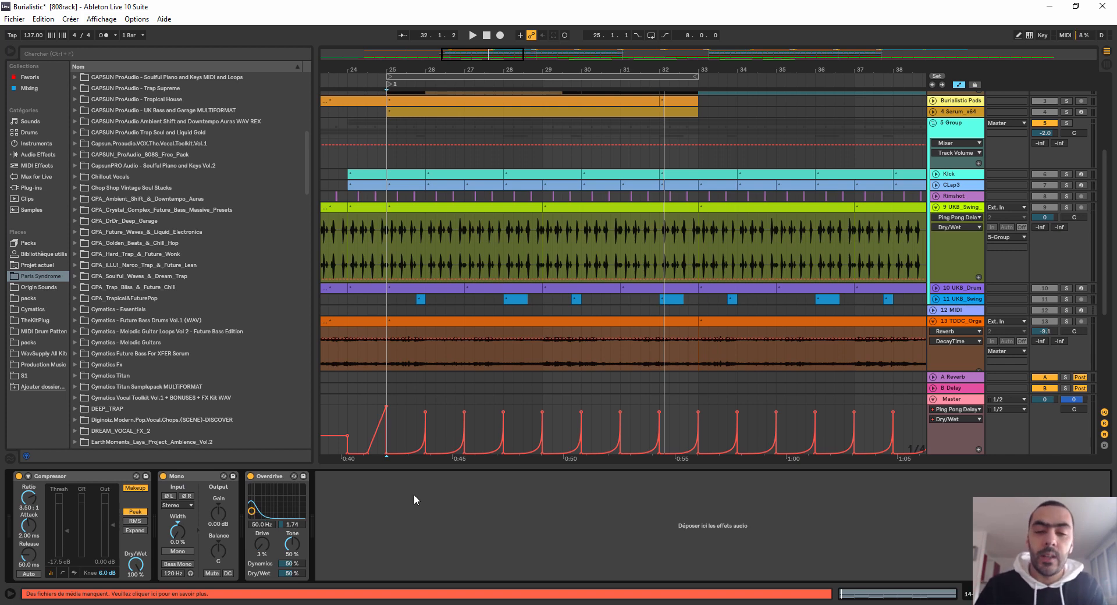
pyautogui.scroll(-3, 666, 298)
pyautogui.scroll(-2, 666, 299)
pyautogui.scroll(10, 668, 299)
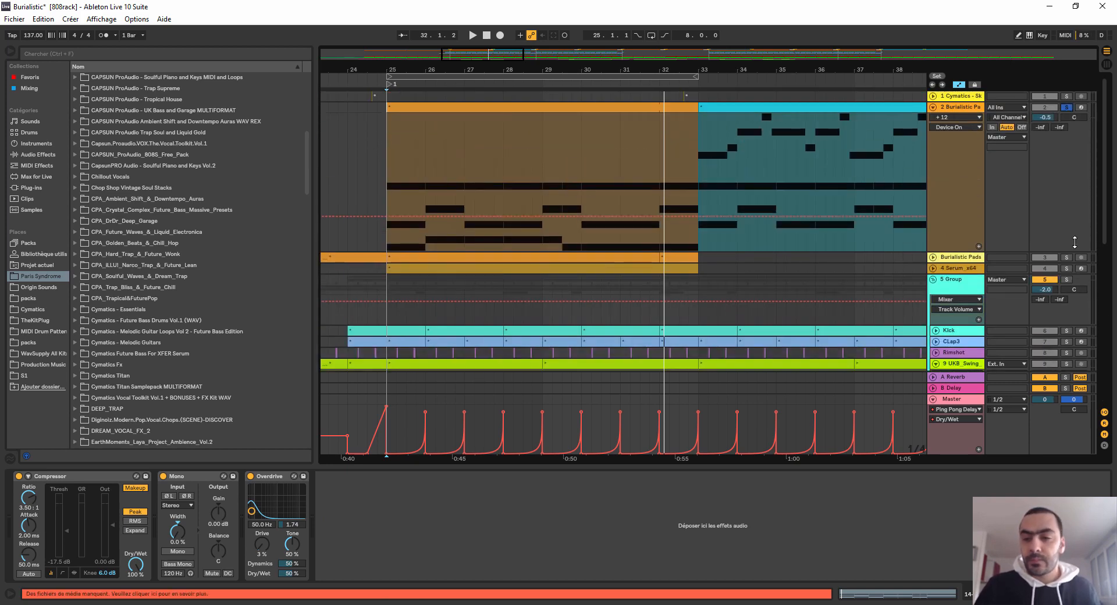
pyautogui.scroll(-10, 1068, 260)
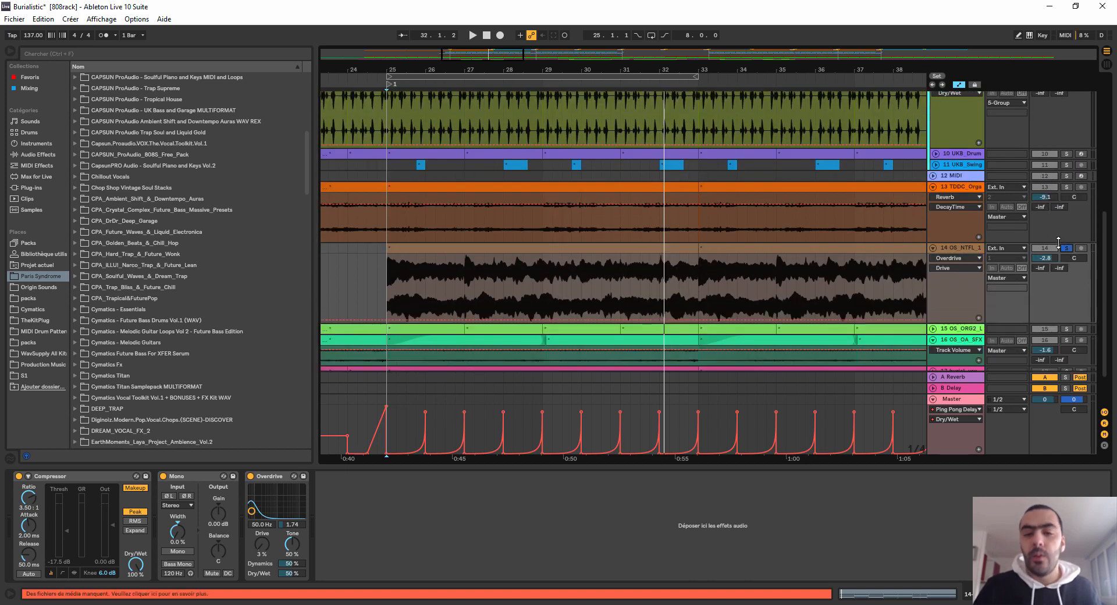
pyautogui.press('space')
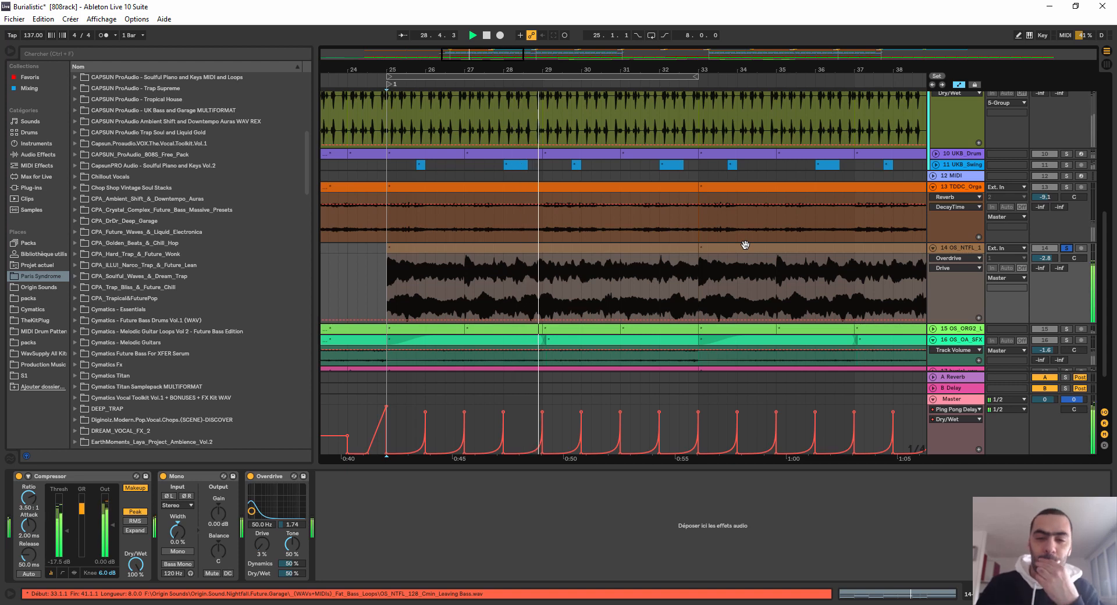
pyautogui.scroll(-2, 755, 256)
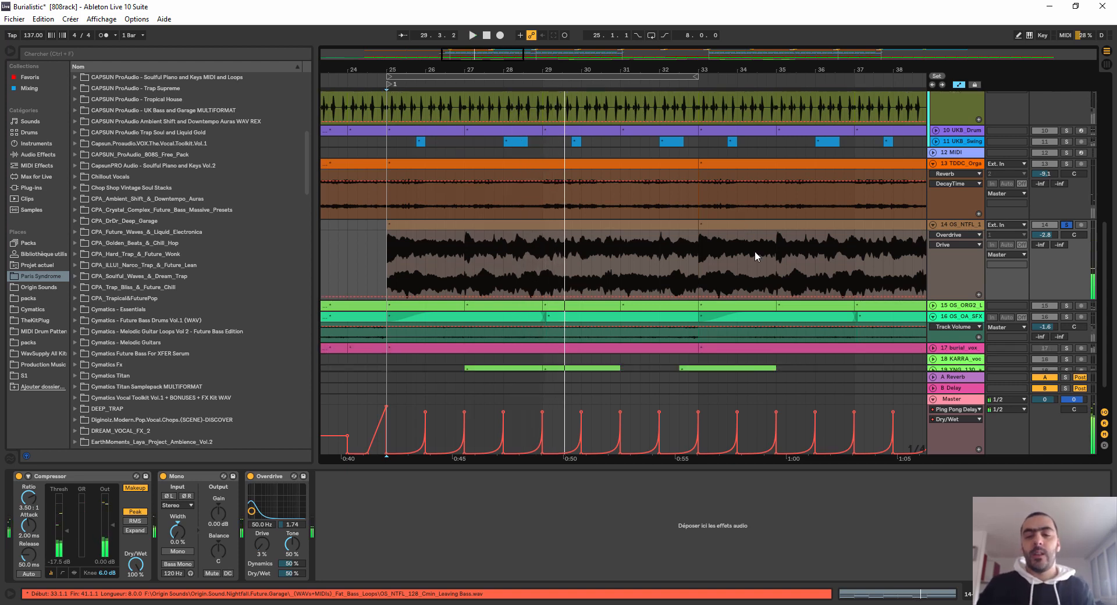
# Step: Unfold the 15 OS_ORG2_L and 4 Serum_x64 tracks and show the devices of 4 Serum_x64
pyautogui.scroll(-2, 756, 256)
pyautogui.click(933, 275)
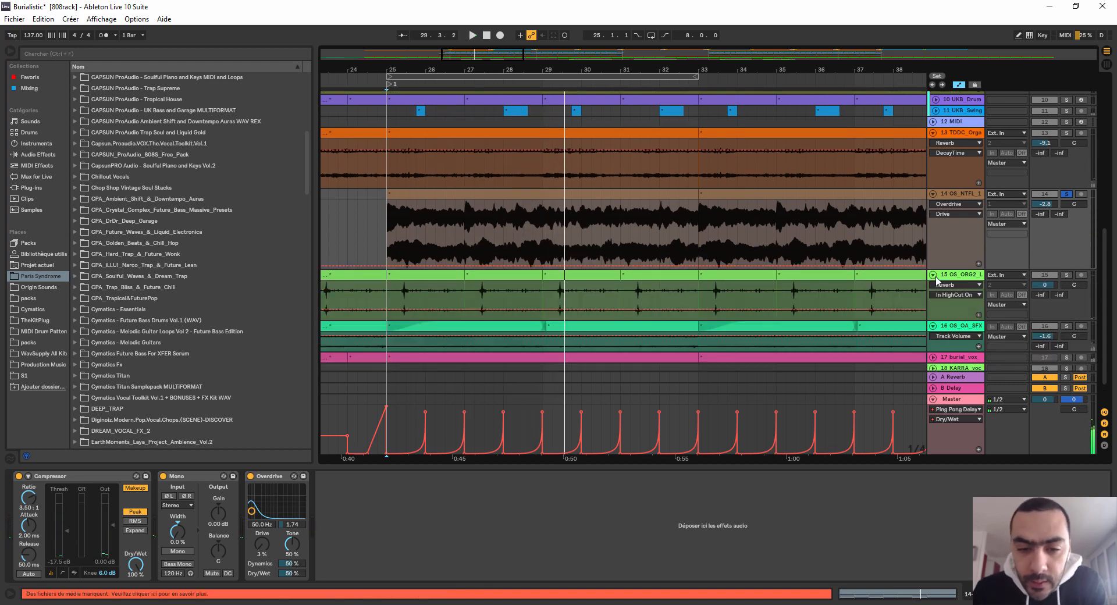
pyautogui.scroll(15, 944, 283)
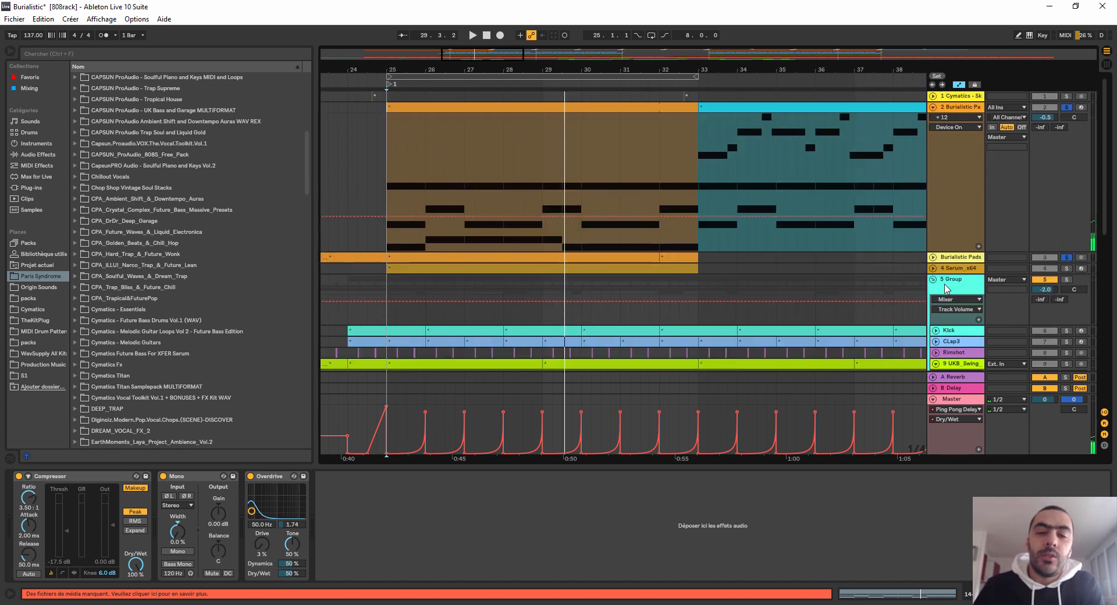
pyautogui.click(934, 269)
pyautogui.click(934, 269)
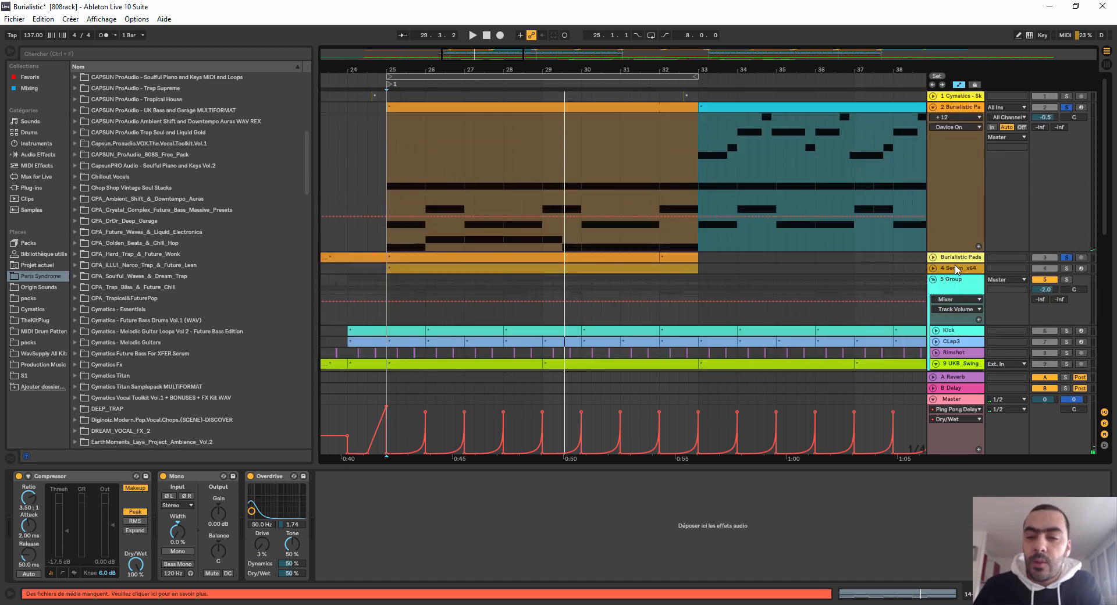
pyautogui.click(956, 269)
pyautogui.click(934, 268)
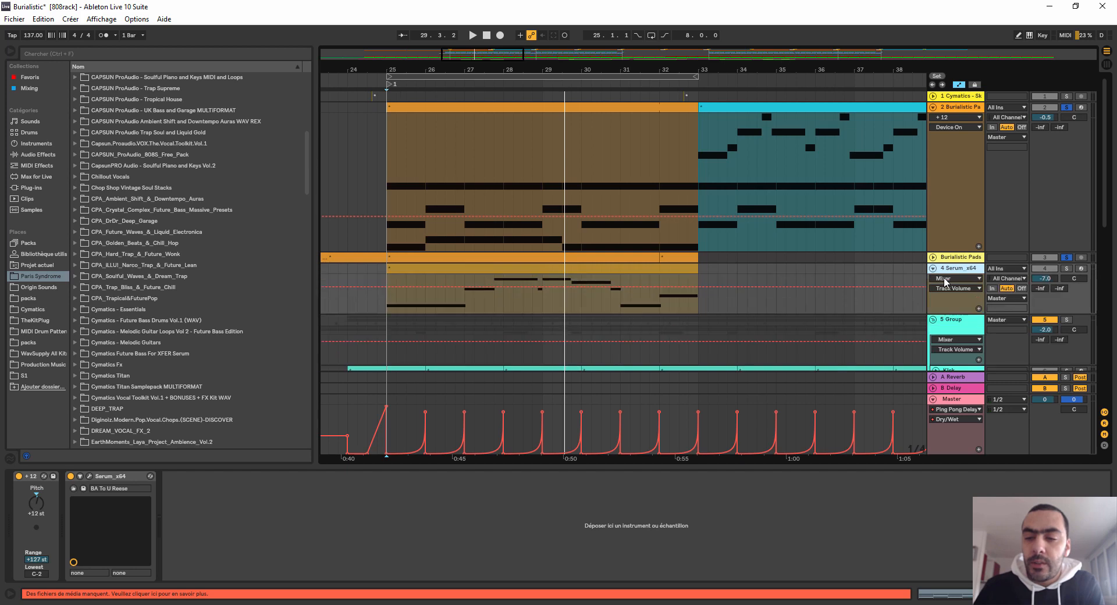
# Step: Show the Drum Buss effect of the 5 Group track and turn off all active solos
pyautogui.scroll(-3, 944, 280)
pyautogui.click(947, 222)
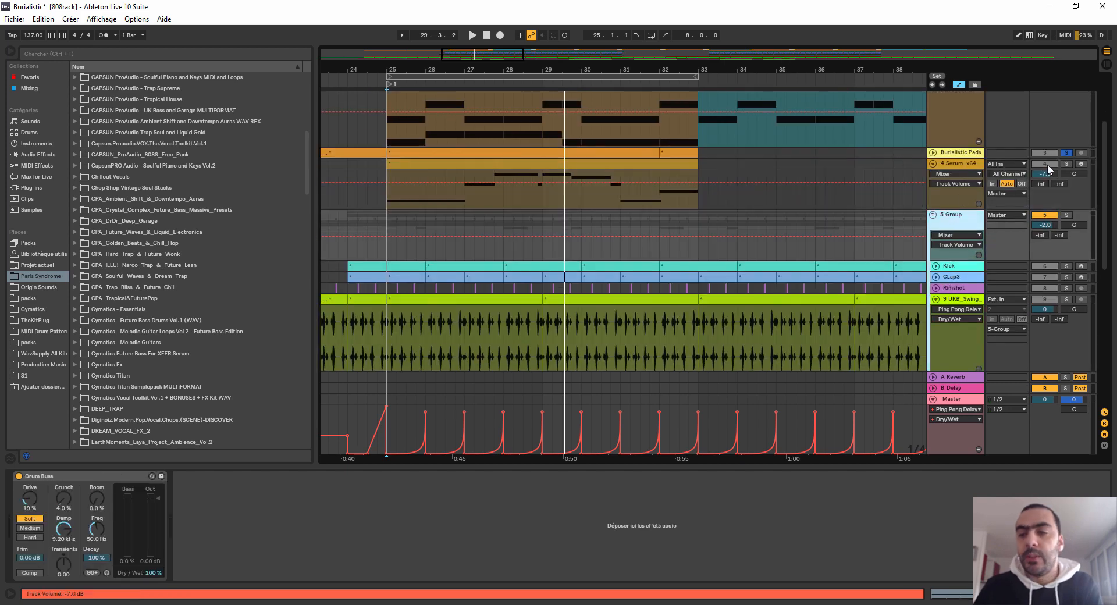
pyautogui.click(1066, 153)
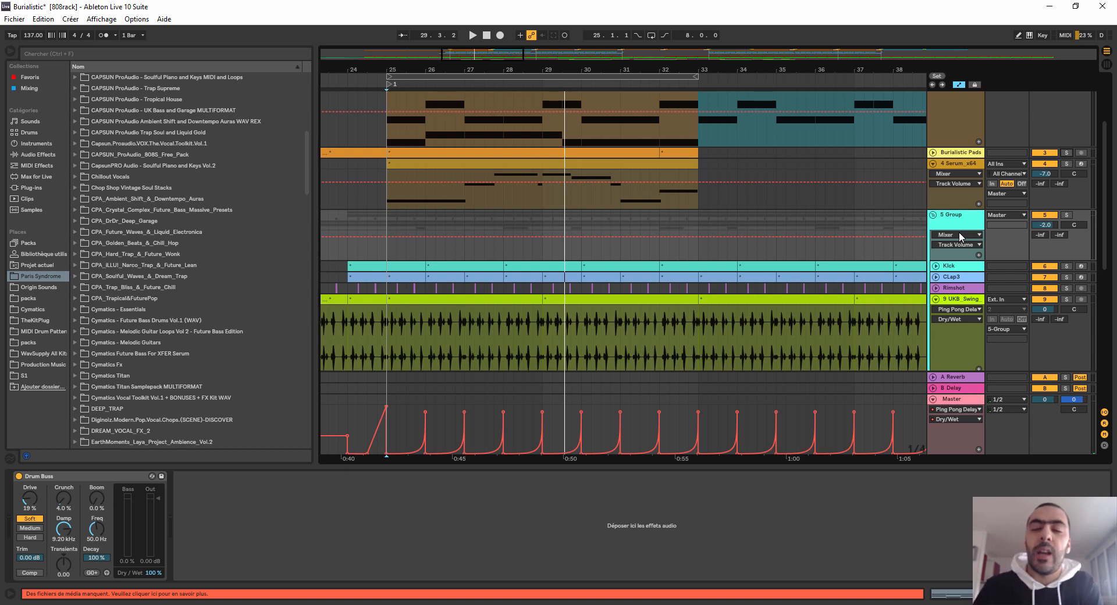
# Step: Unfold the Kick track and shorten the loop range to bars 25 to 28
pyautogui.click(936, 266)
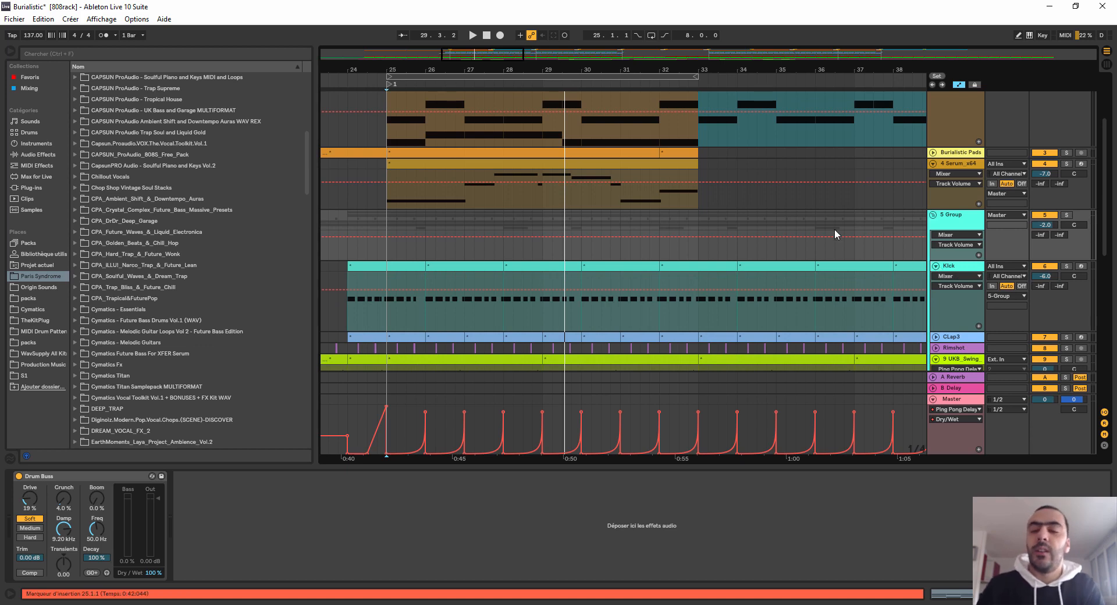
pyautogui.click(936, 359)
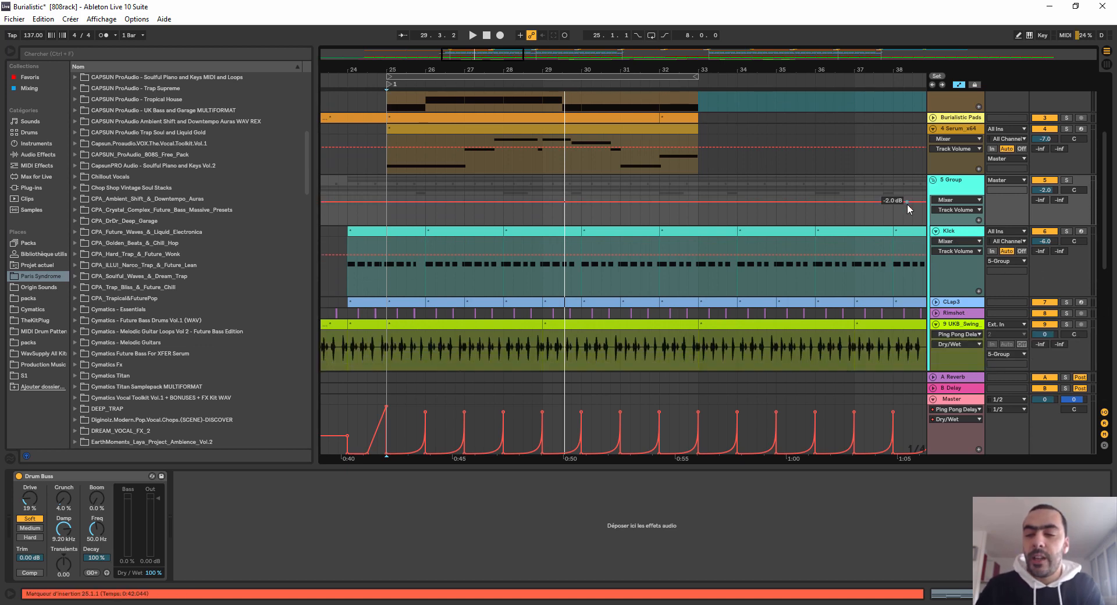
pyautogui.moveTo(699, 76); pyautogui.dragTo(504, 95)
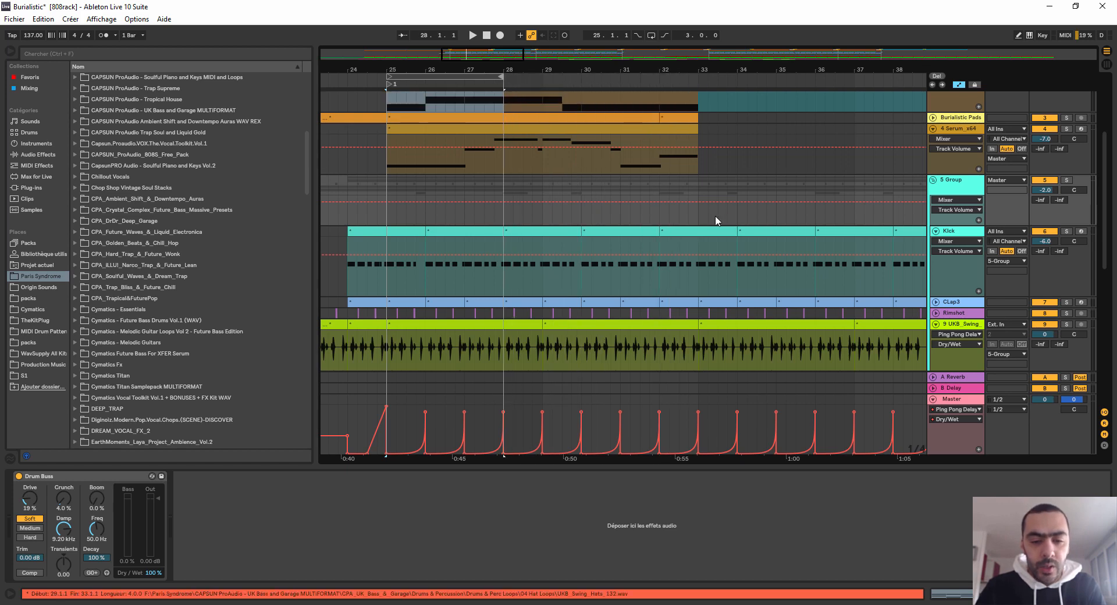
# Step: Solo the 5 Group track, loop its drums from bar 25 to 28 and listen to them
pyautogui.click(1067, 181)
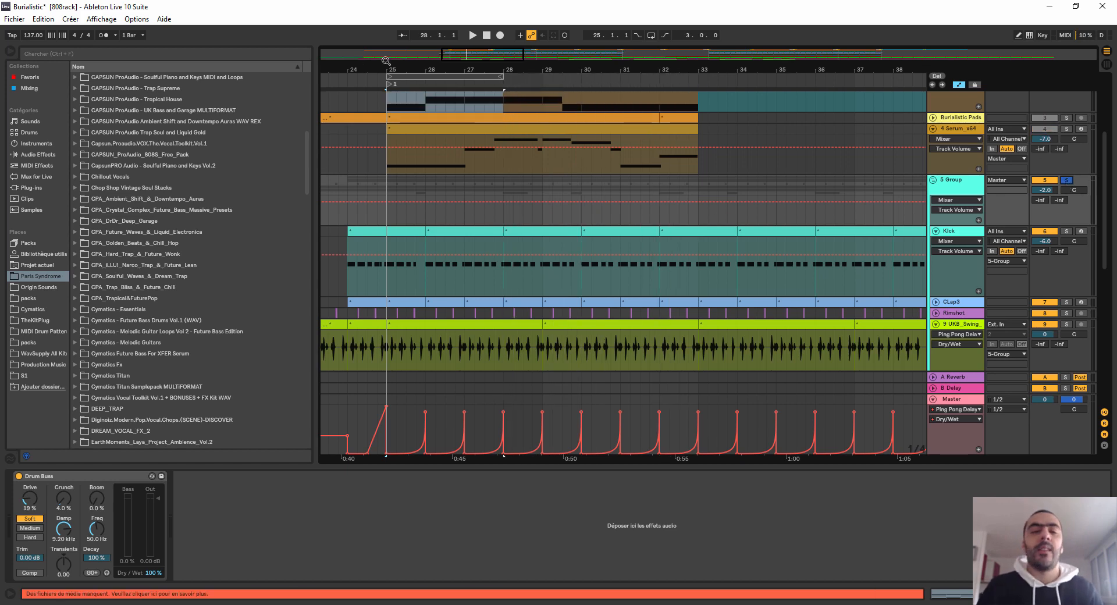
pyautogui.click(502, 212)
pyautogui.moveTo(501, 212); pyautogui.dragTo(386, 181)
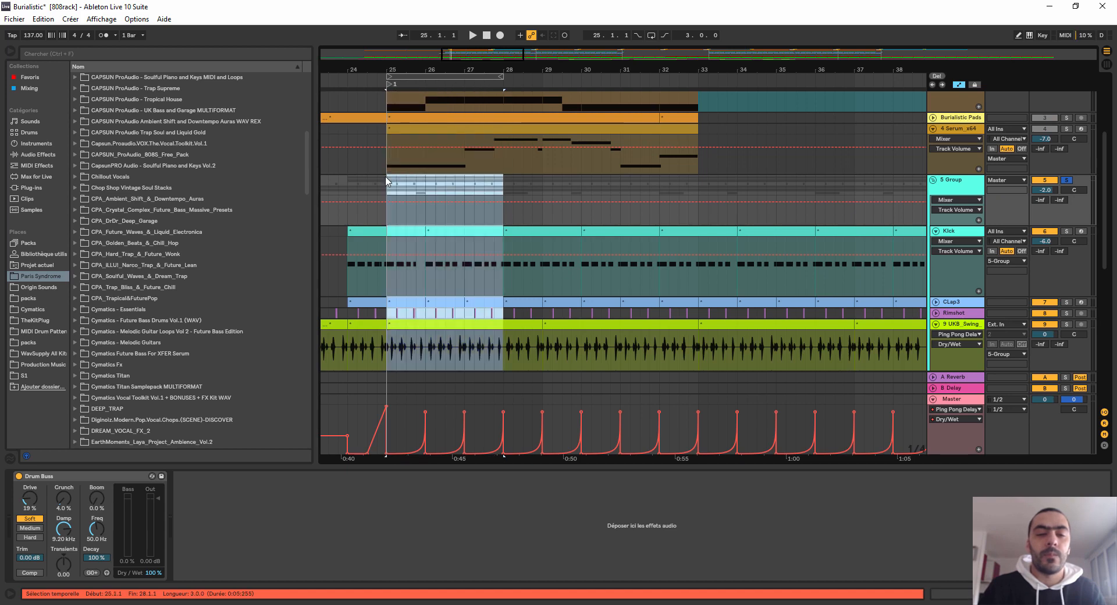
pyautogui.hotkey('ctrl', 'l')
pyautogui.press('space')
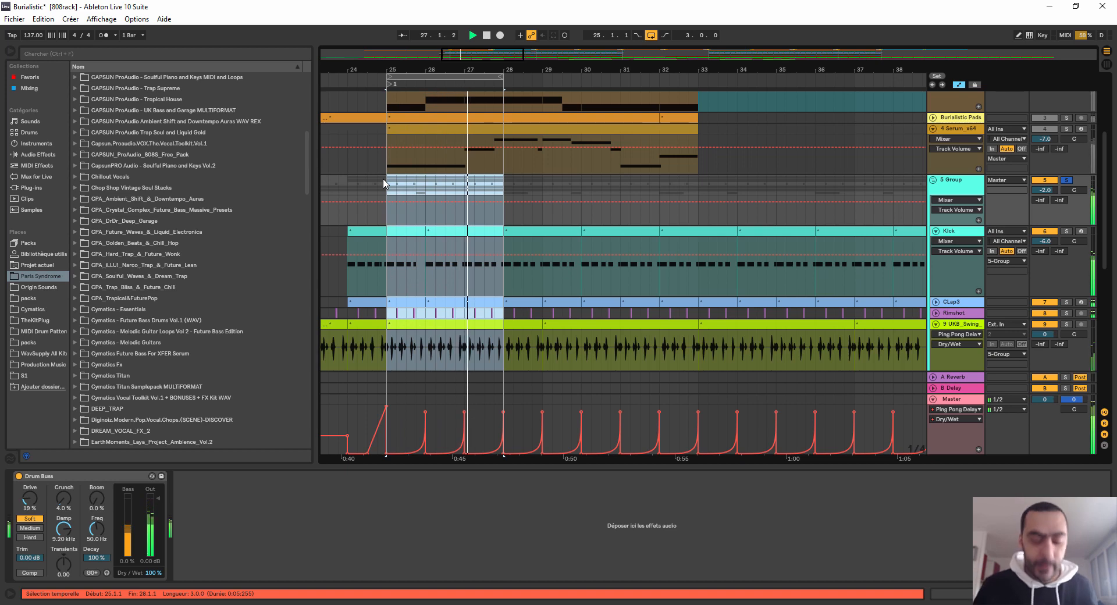
pyautogui.press('space')
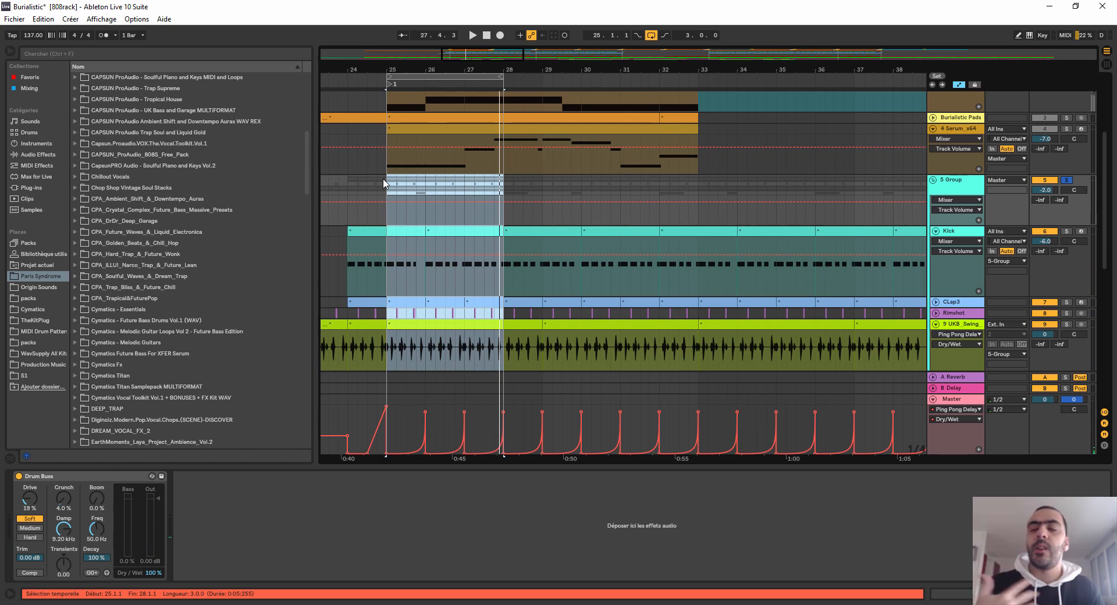
# Step: Solo the Kick track, show its devices and listen to it in the loop
pyautogui.click(1067, 231)
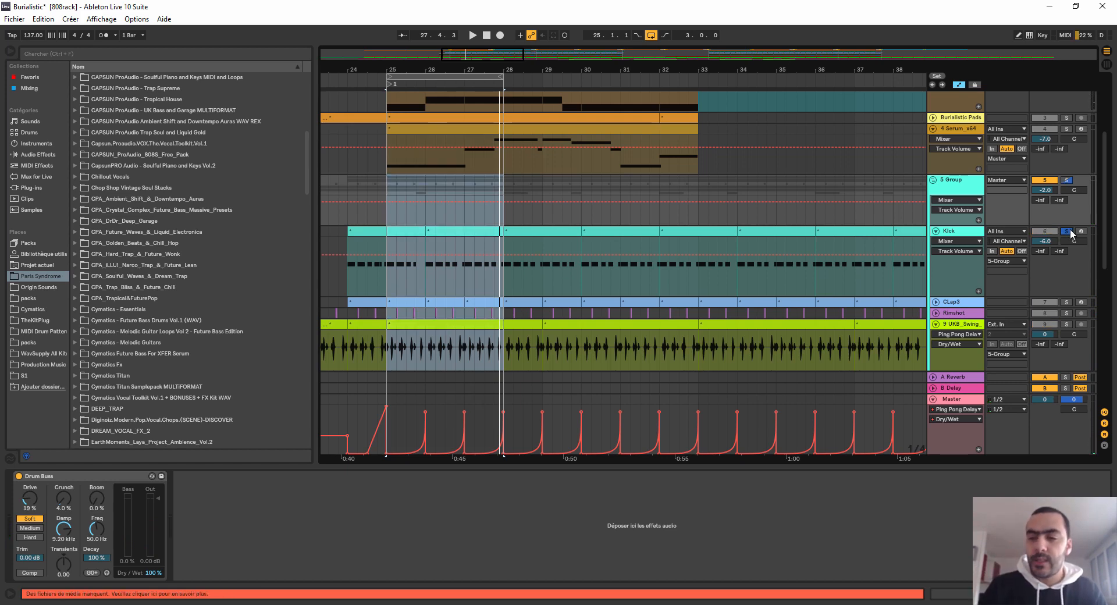
pyautogui.press('space')
pyautogui.click(959, 233)
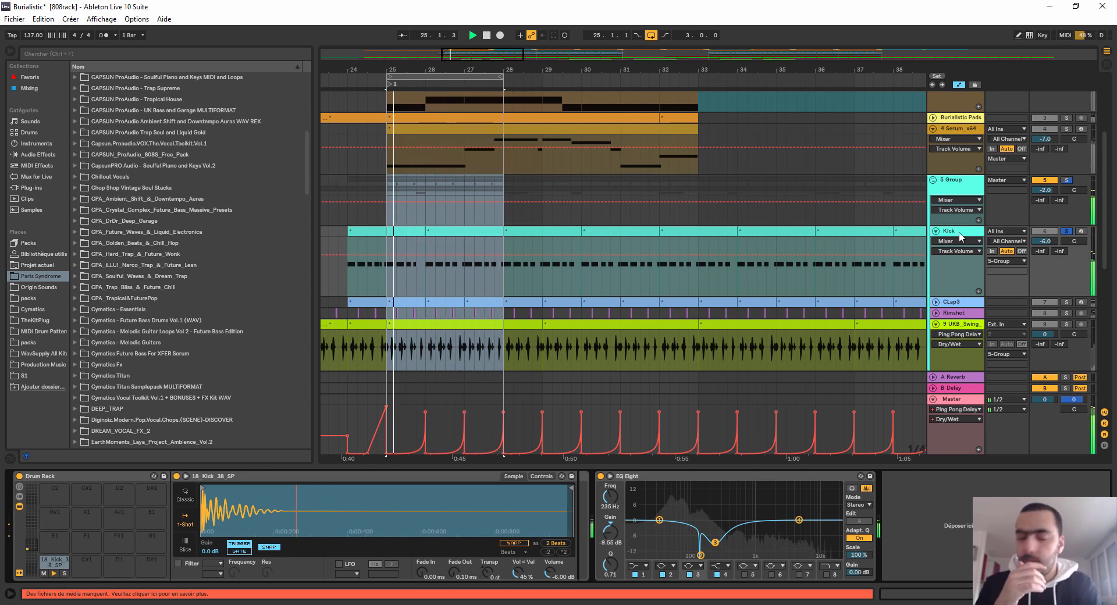
pyautogui.press('space')
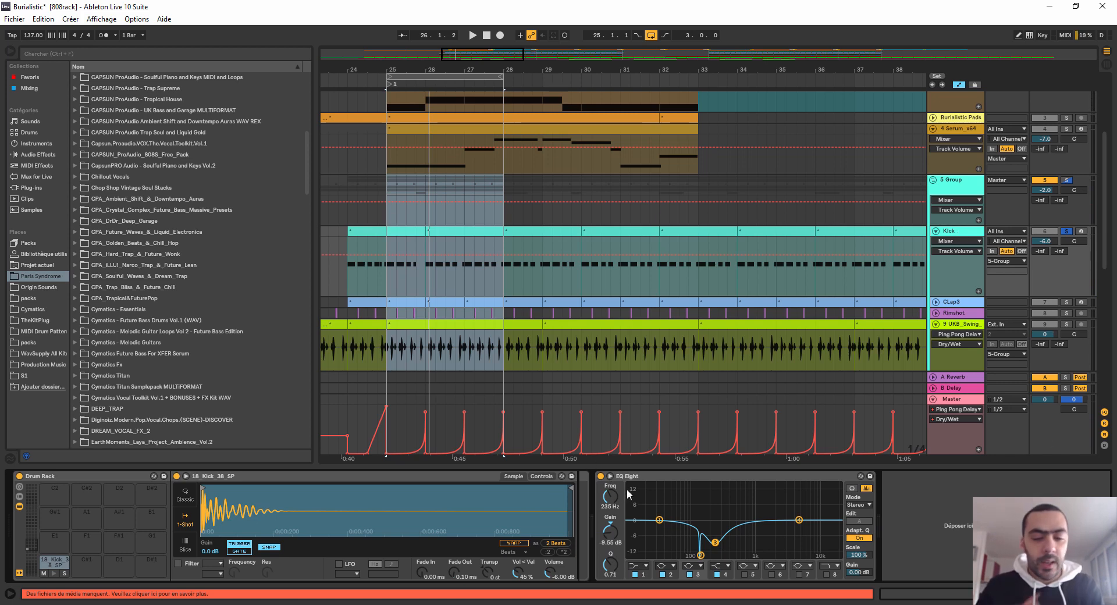
# Step: Compare the Kick loop with its EQ Eight bypassed and active, and open the Kick clip's notes
pyautogui.click(601, 476)
pyautogui.press('space')
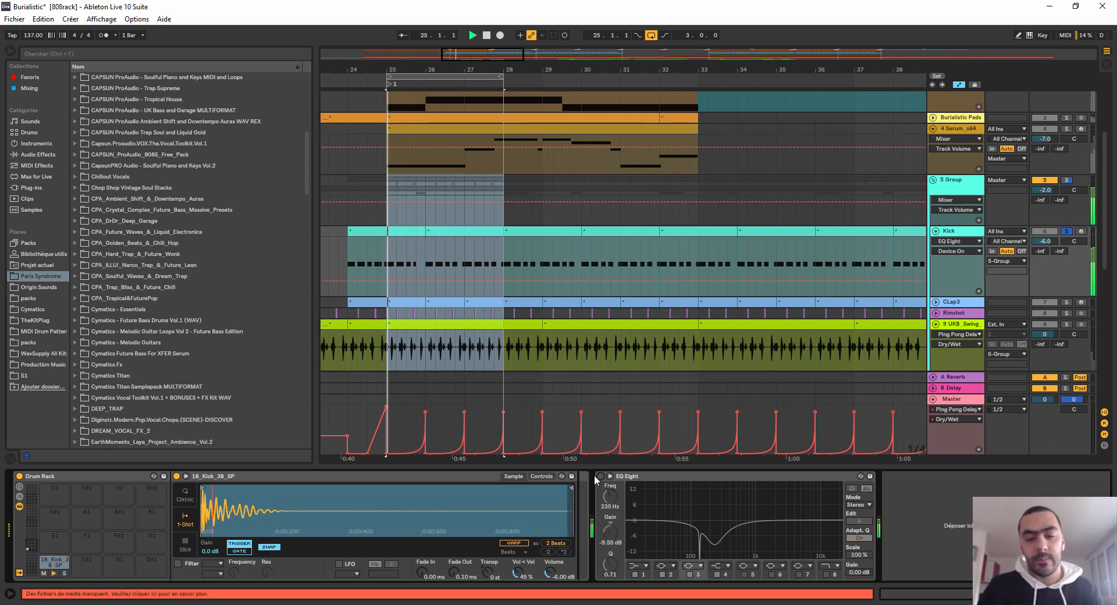
pyautogui.click(601, 476)
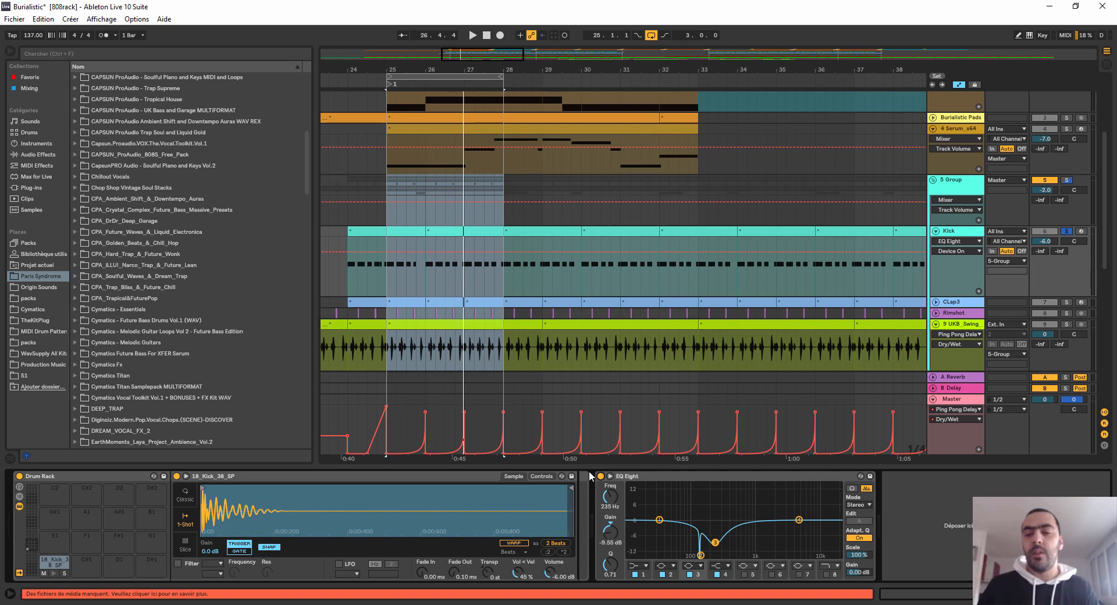
pyautogui.scroll(-3, 980, 231)
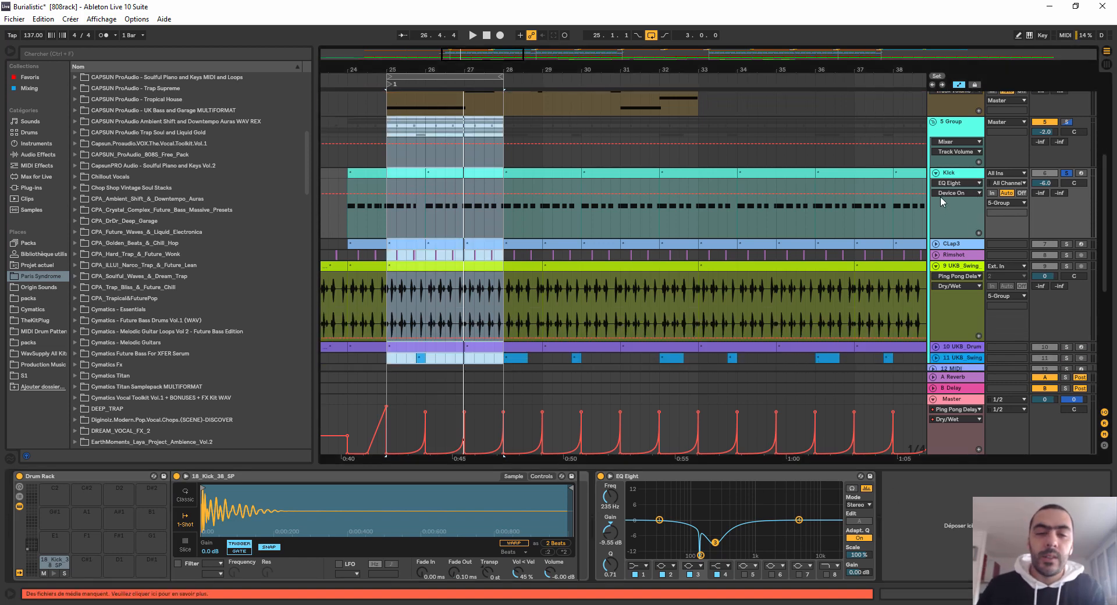
pyautogui.doubleClick(410, 171)
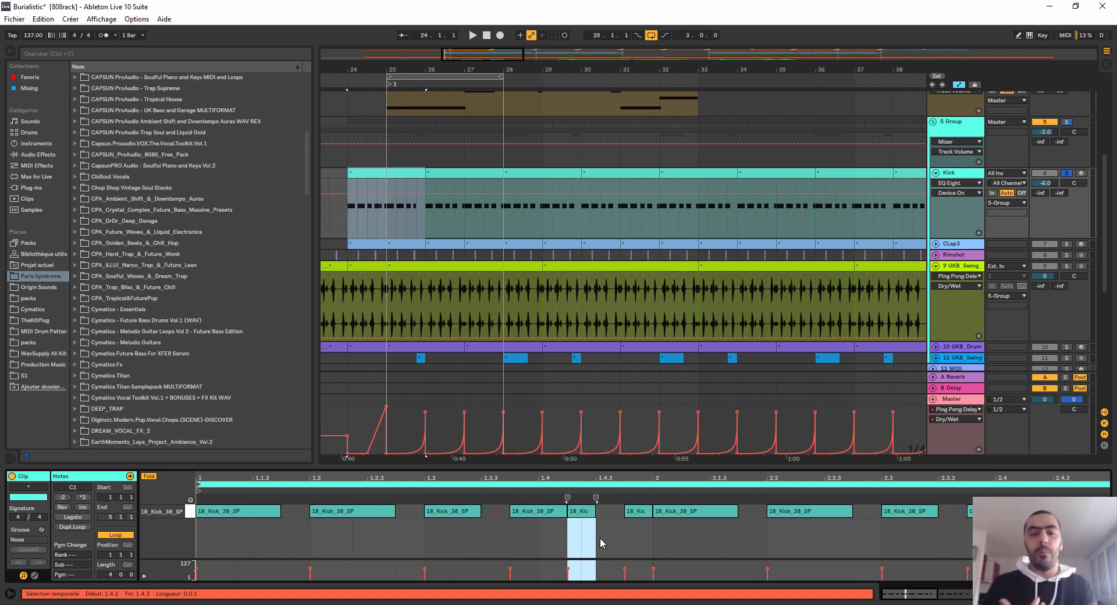
# Step: Unfold the CLap3 track, solo it together with the Kick and listen to both in the loop
pyautogui.click(937, 245)
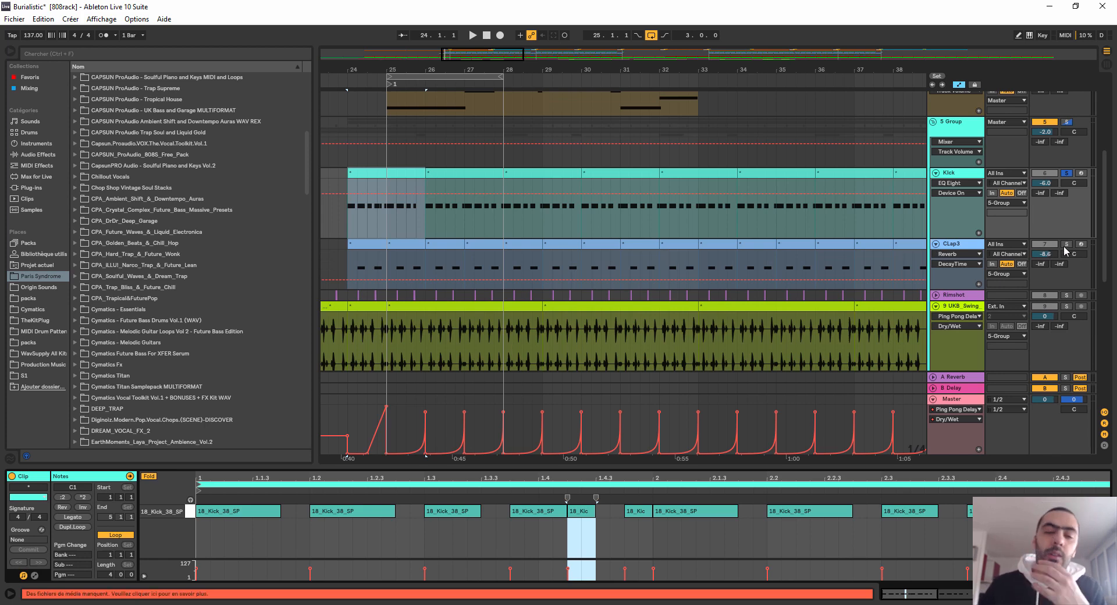
pyautogui.click(1066, 246)
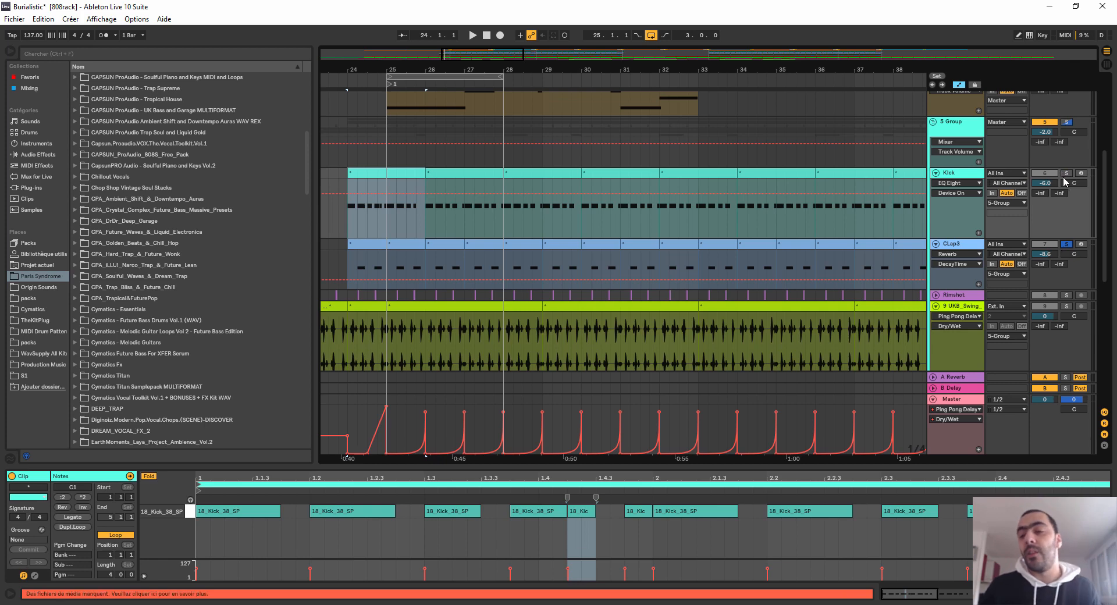
pyautogui.press('space')
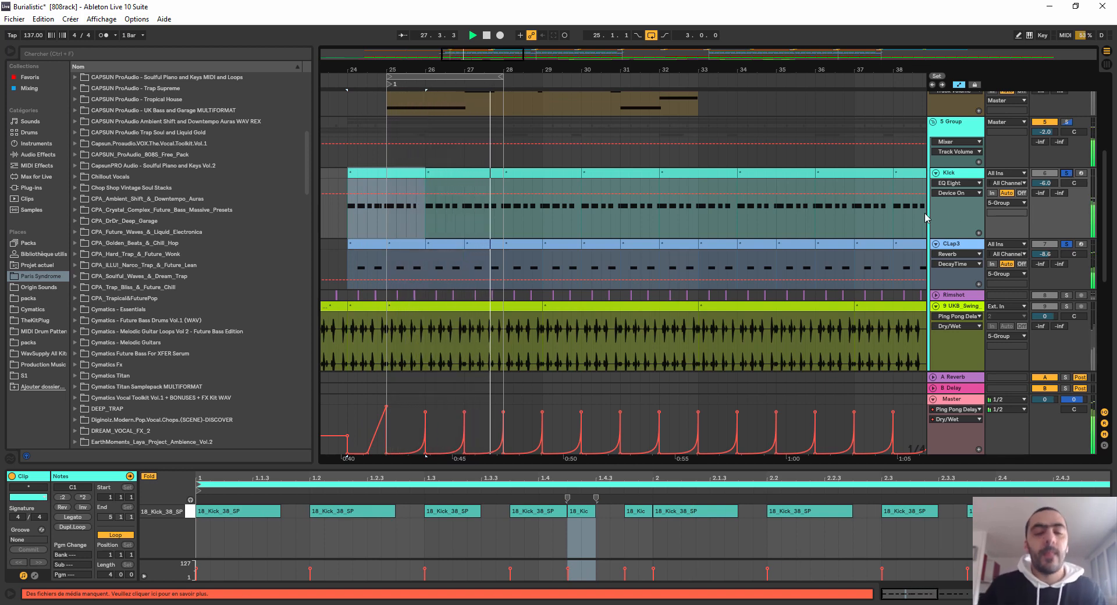
pyautogui.press('space')
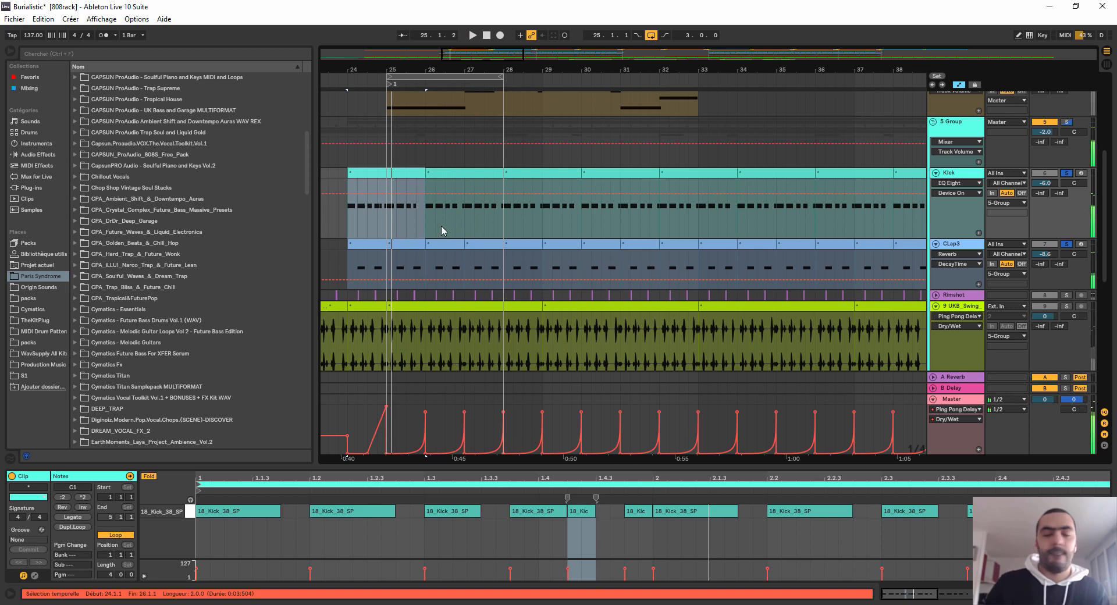
# Step: Open the CLap3 clip at bar 25 and view its full note pattern
pyautogui.doubleClick(407, 245)
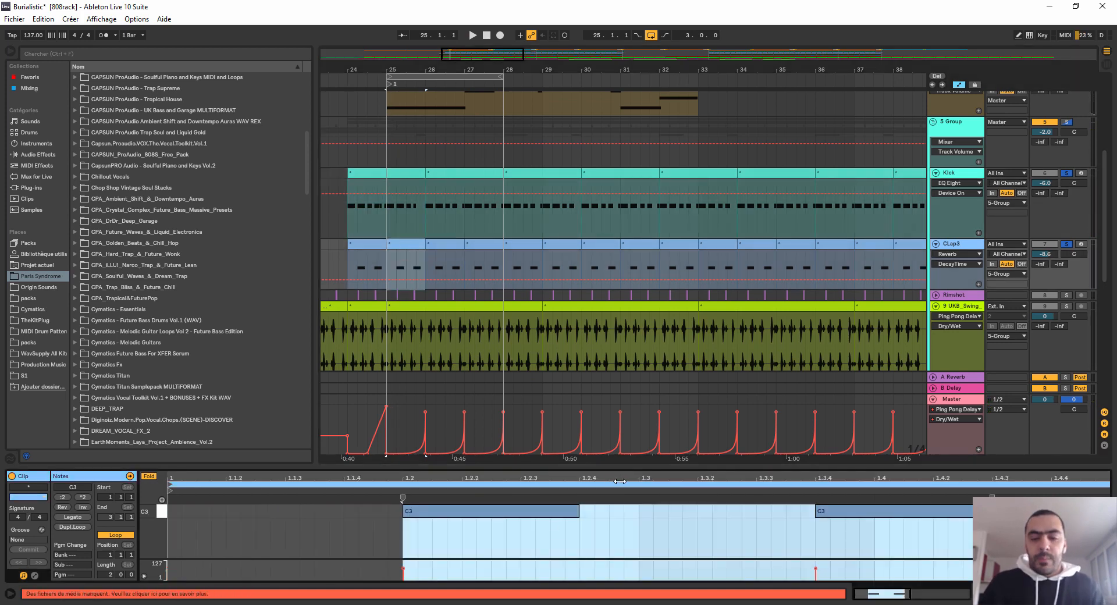
pyautogui.moveTo(622, 480); pyautogui.dragTo(622, 451)
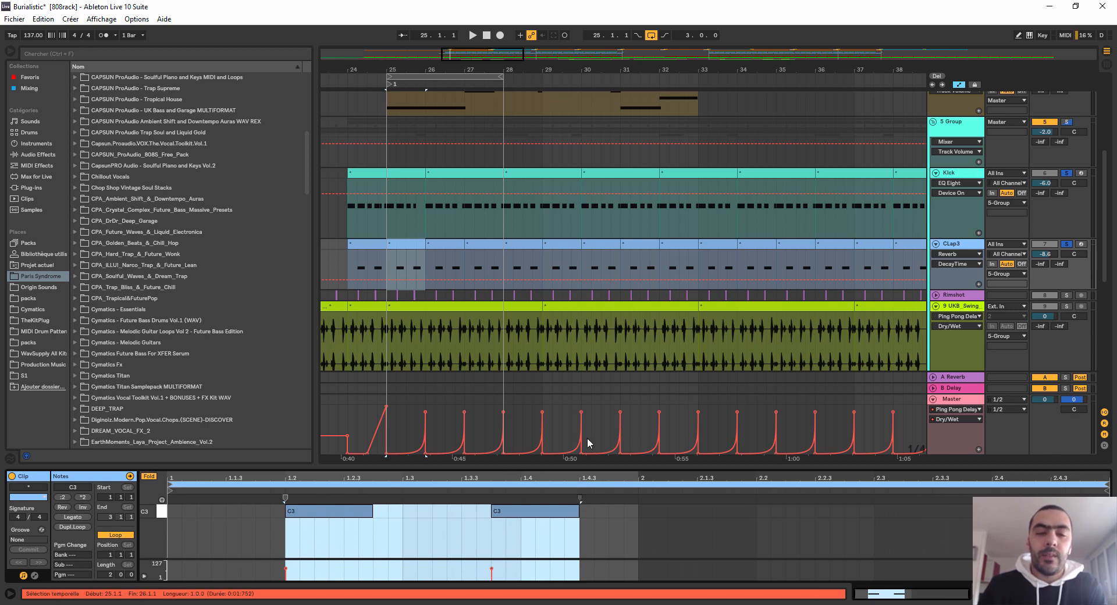
pyautogui.scroll(-1, 588, 438)
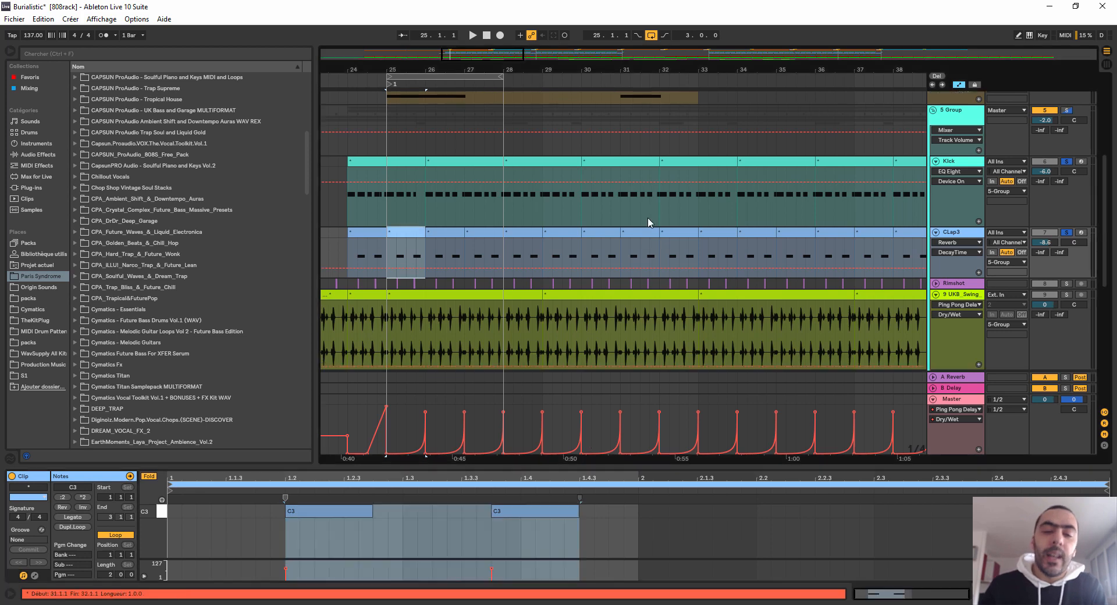
# Step: Unfold the Rimshot track and examine the CLap3 device chain with its EQ Eight, Reverb and Saturator
pyautogui.click(937, 284)
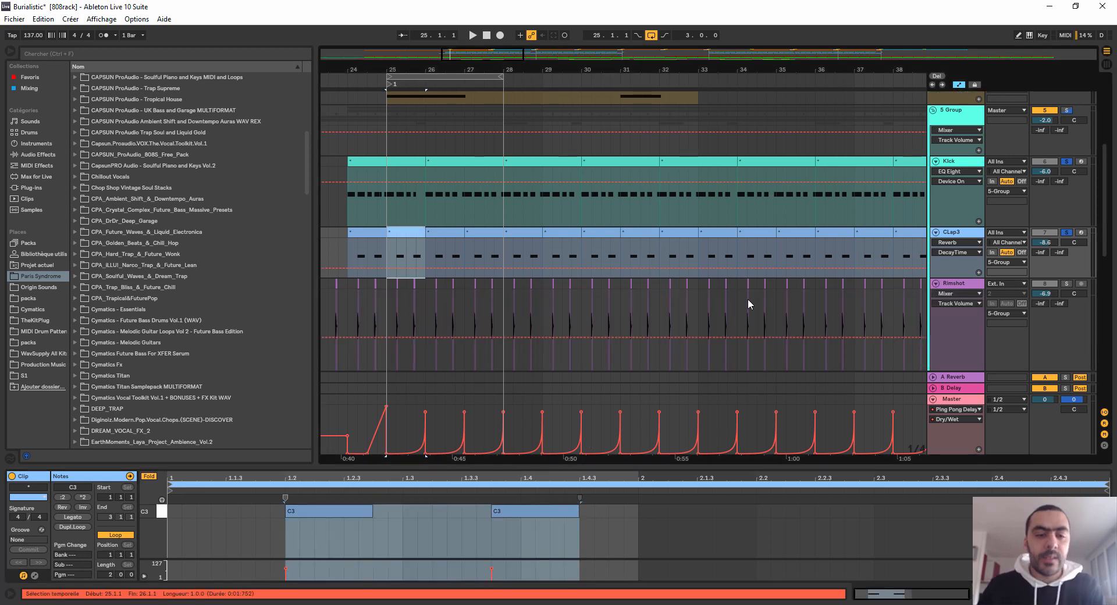
pyautogui.click(1036, 594)
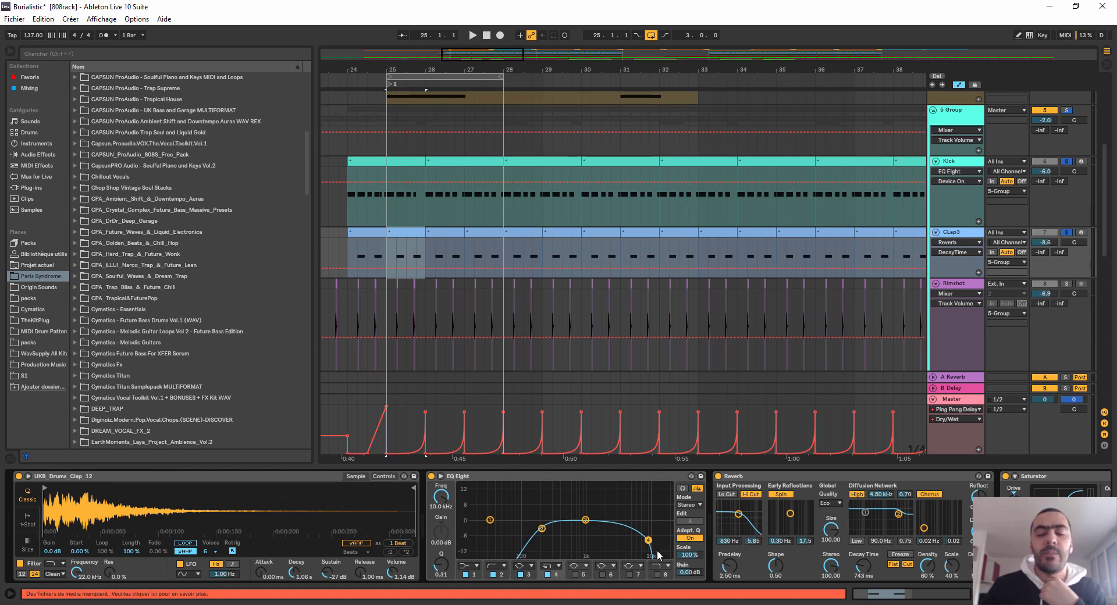
pyautogui.scroll(-2, 489, 526)
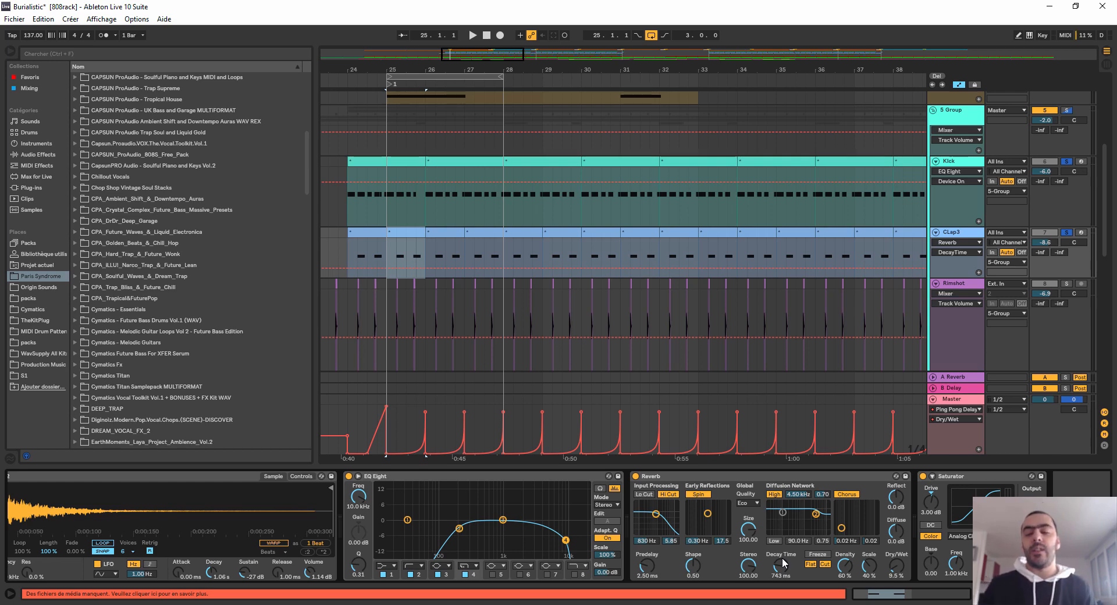
# Step: Fold the CLap3 track, show the Rimshot track's devices, solo it and listen from bar 25
pyautogui.click(937, 234)
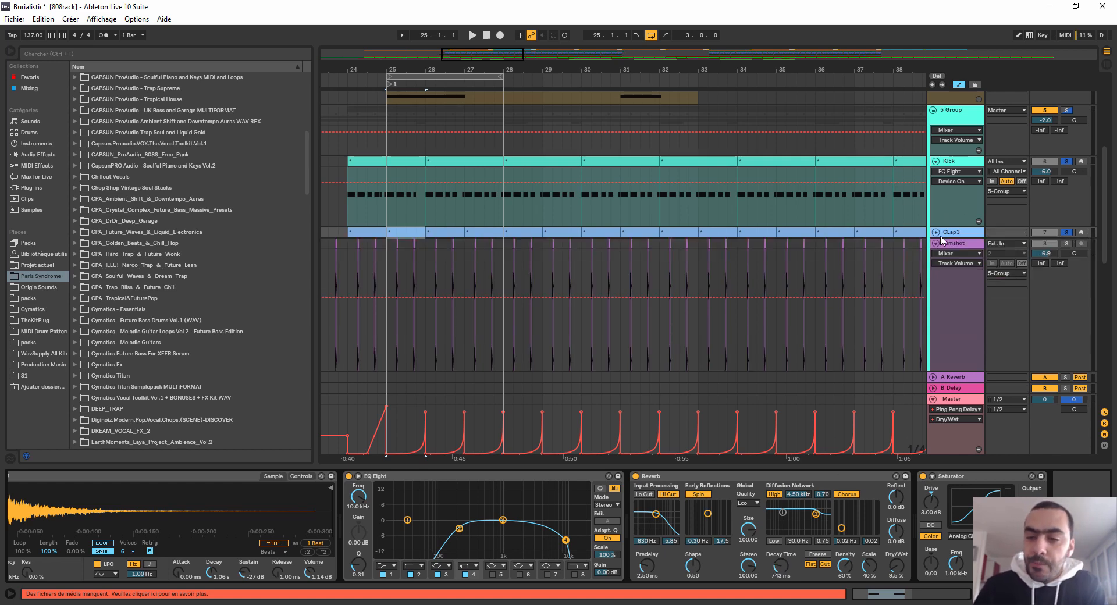
pyautogui.click(943, 244)
pyautogui.click(1067, 243)
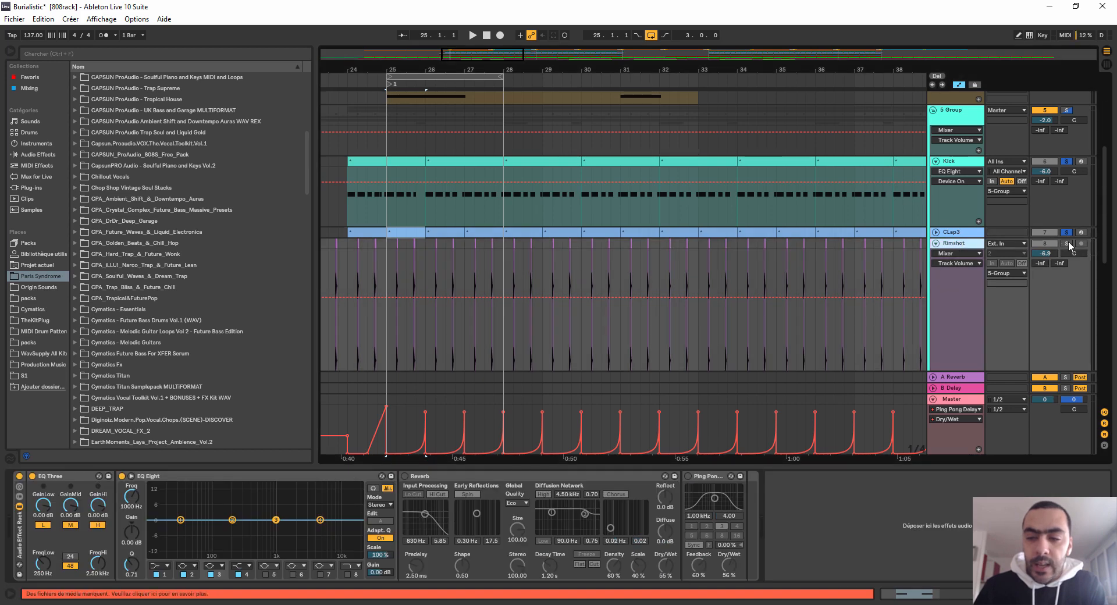
pyautogui.doubleClick(390, 87)
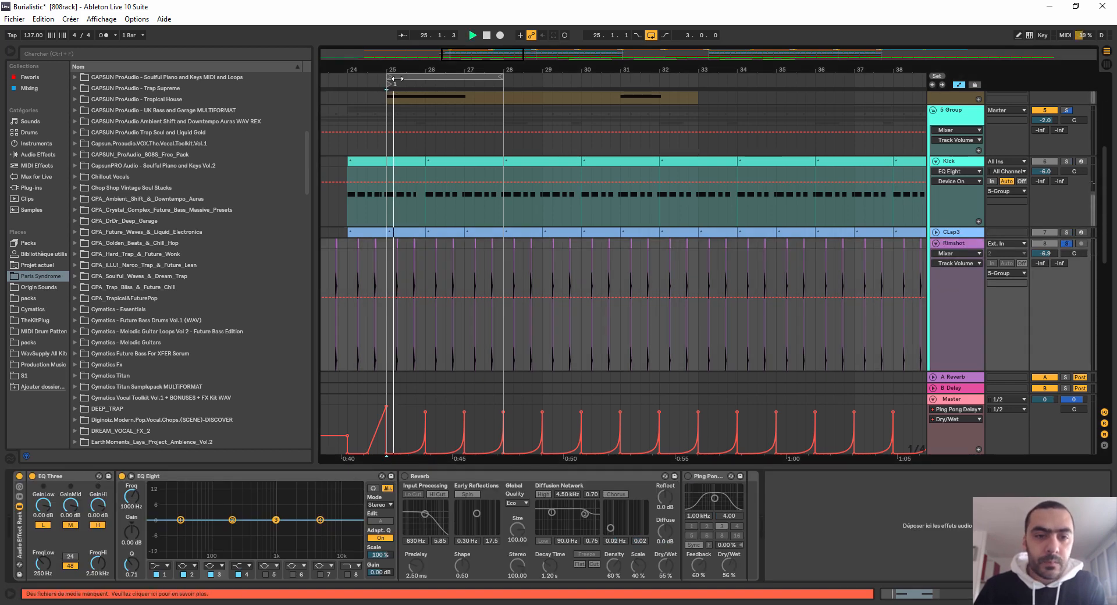
pyautogui.moveTo(396, 71); pyautogui.dragTo(396, 116)
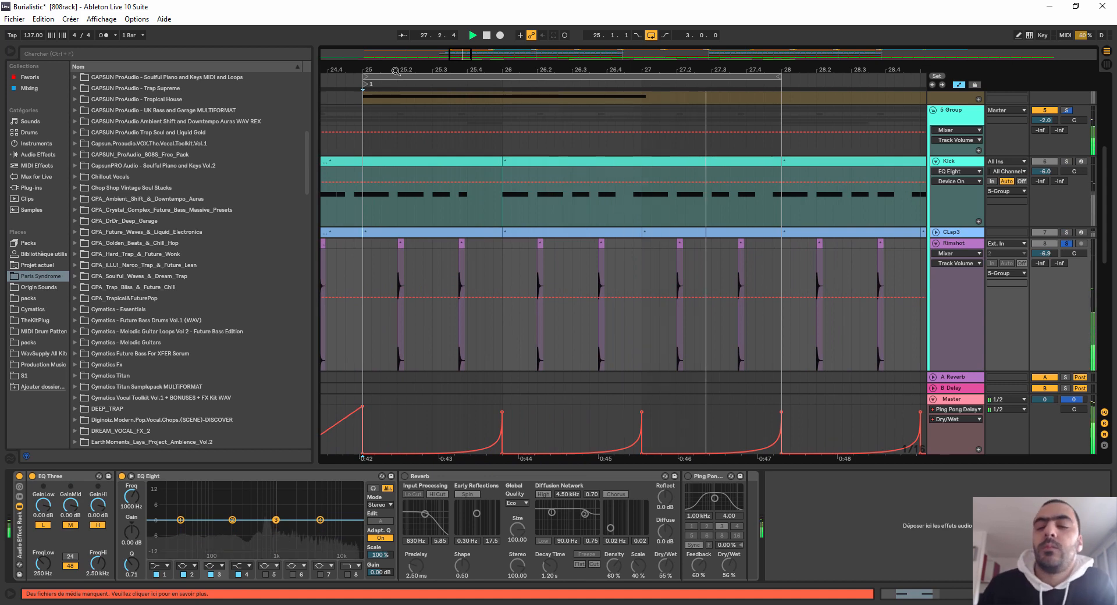
pyautogui.press('space')
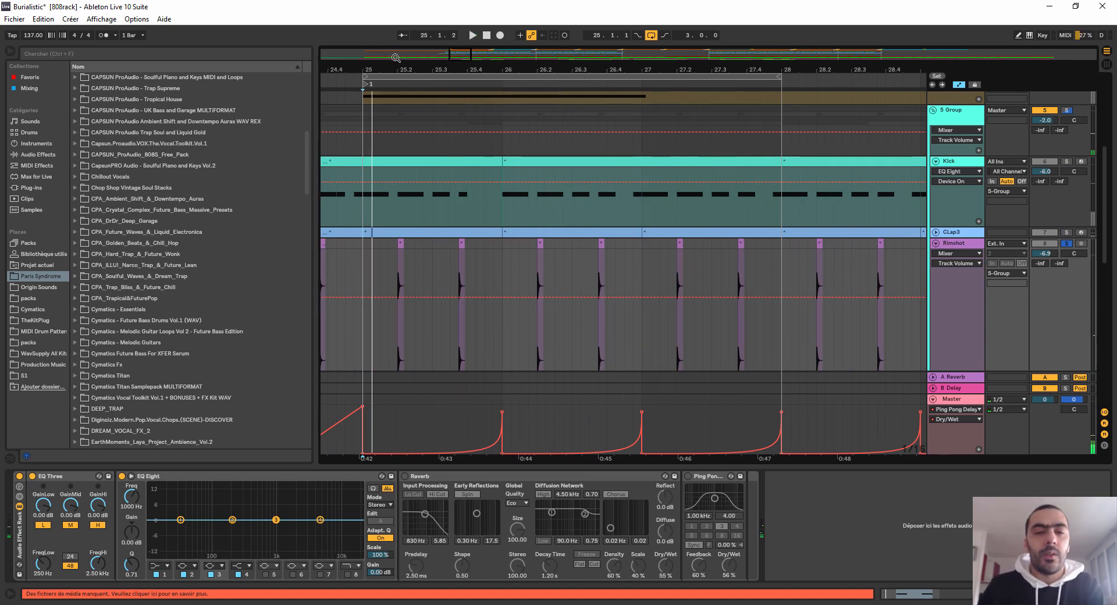
# Step: Examine the placement of the Rimshot hits in bar 25 up close and fold the track
pyautogui.moveTo(396, 67); pyautogui.dragTo(396, 111)
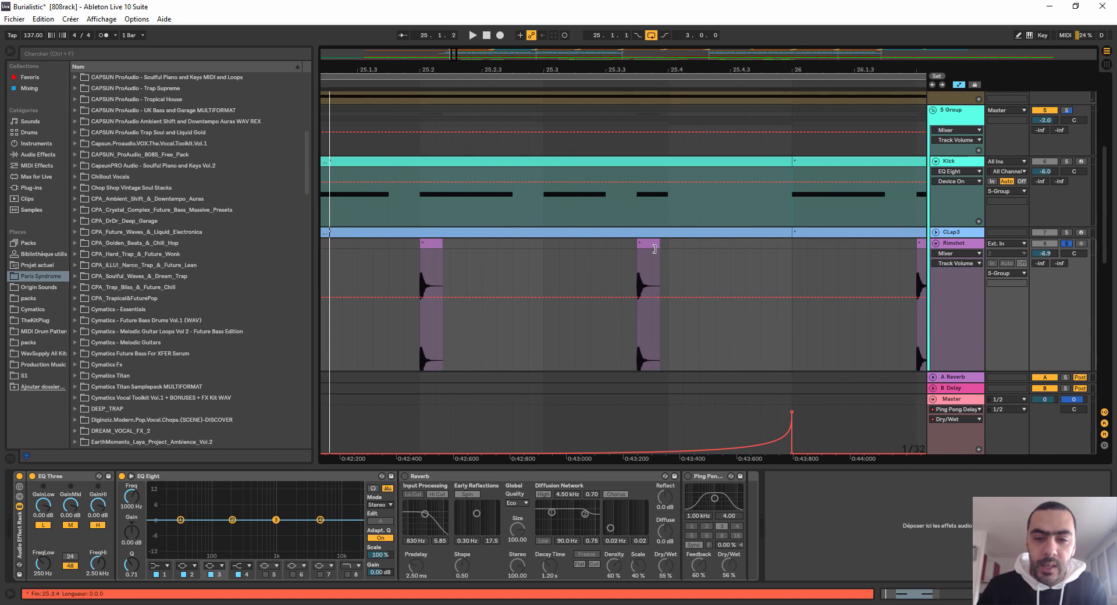
pyautogui.moveTo(526, 66); pyautogui.dragTo(526, 62)
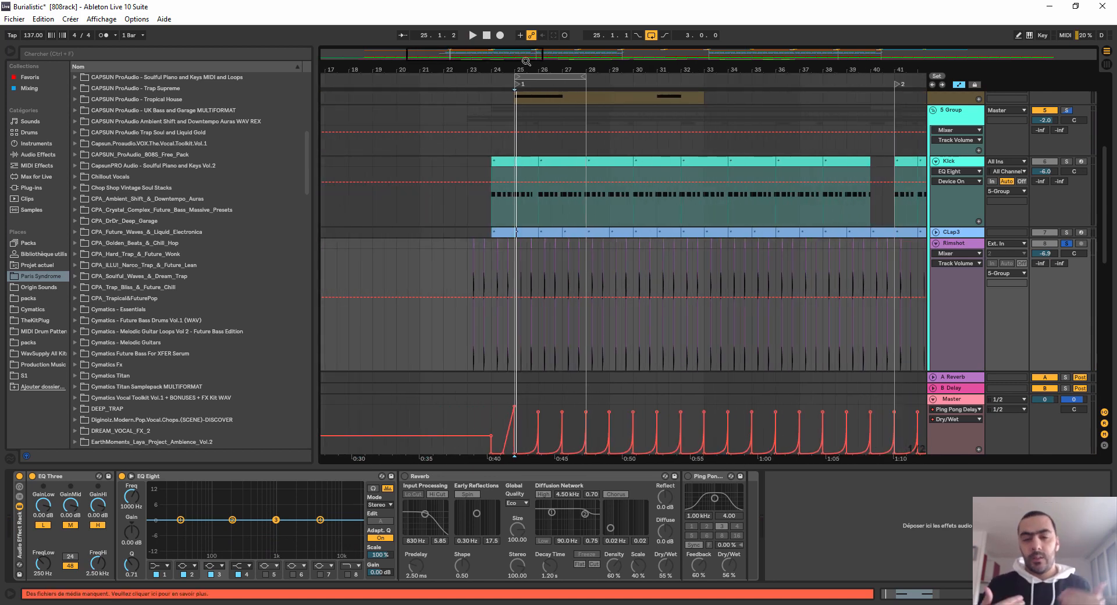
pyautogui.click(937, 243)
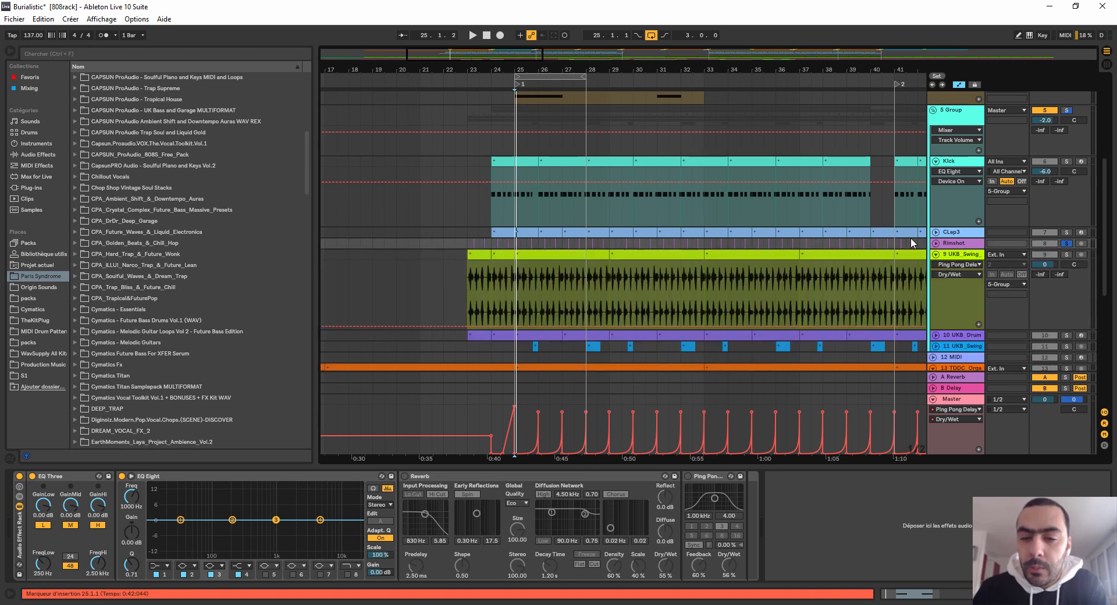
# Step: Inspect the 9 UKB_Swing loop, unfold the 10 UKB_Drum track, solo it and listen from bar 25
pyautogui.moveTo(538, 69); pyautogui.dragTo(539, 74)
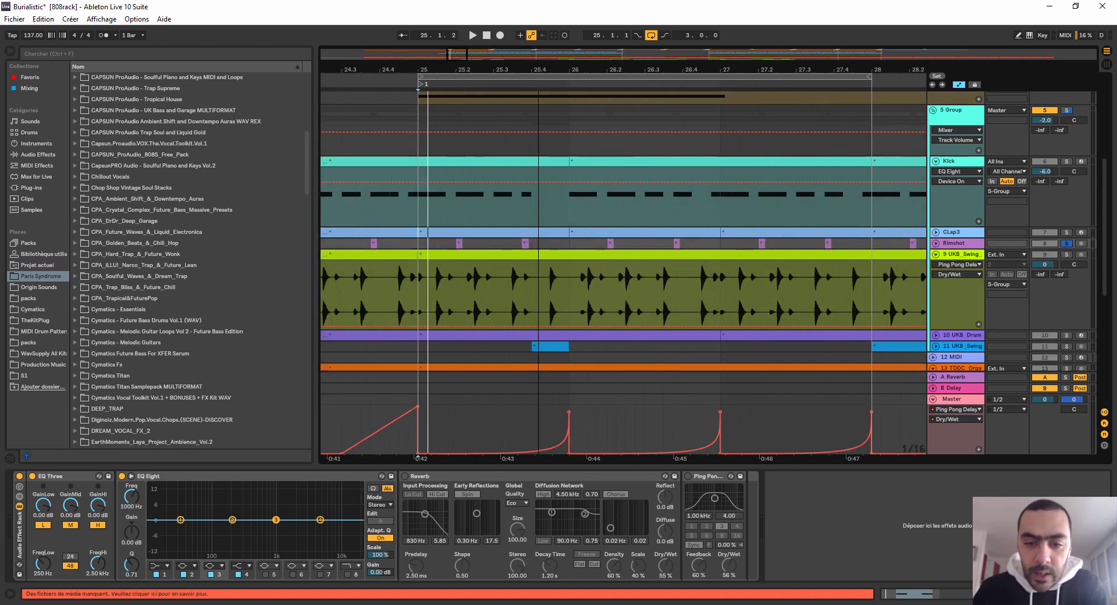
pyautogui.scroll(-3, 868, 205)
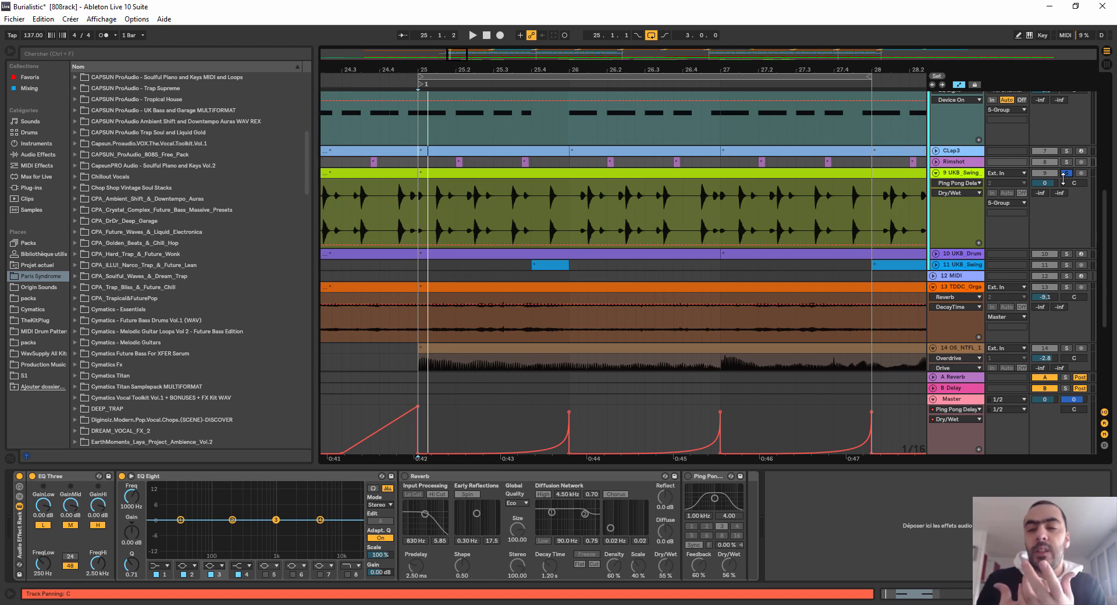
pyautogui.click(938, 254)
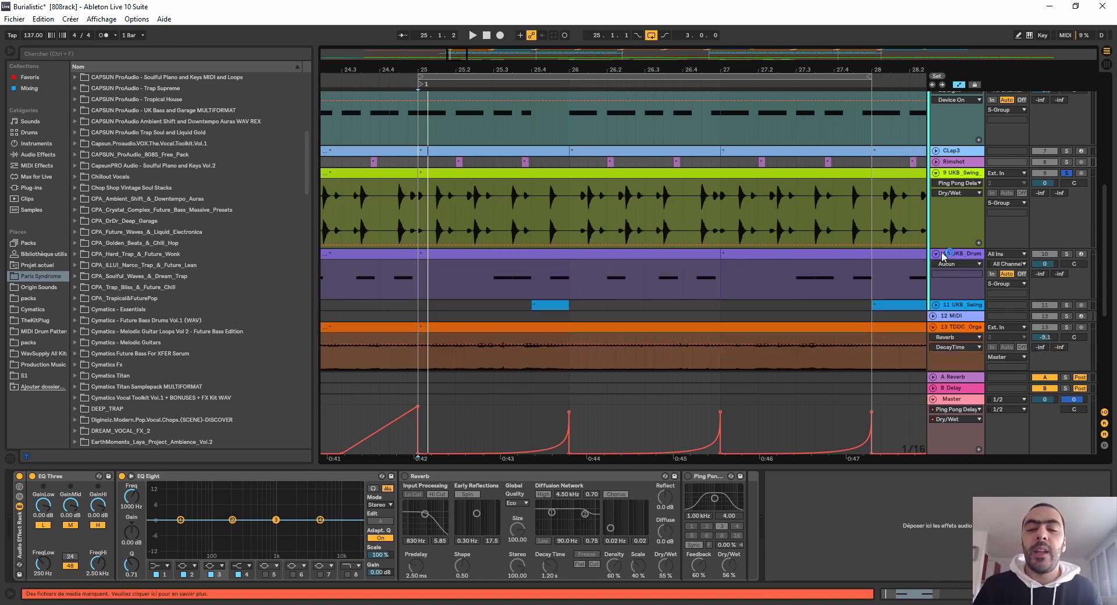
pyautogui.click(1069, 256)
pyautogui.press('space')
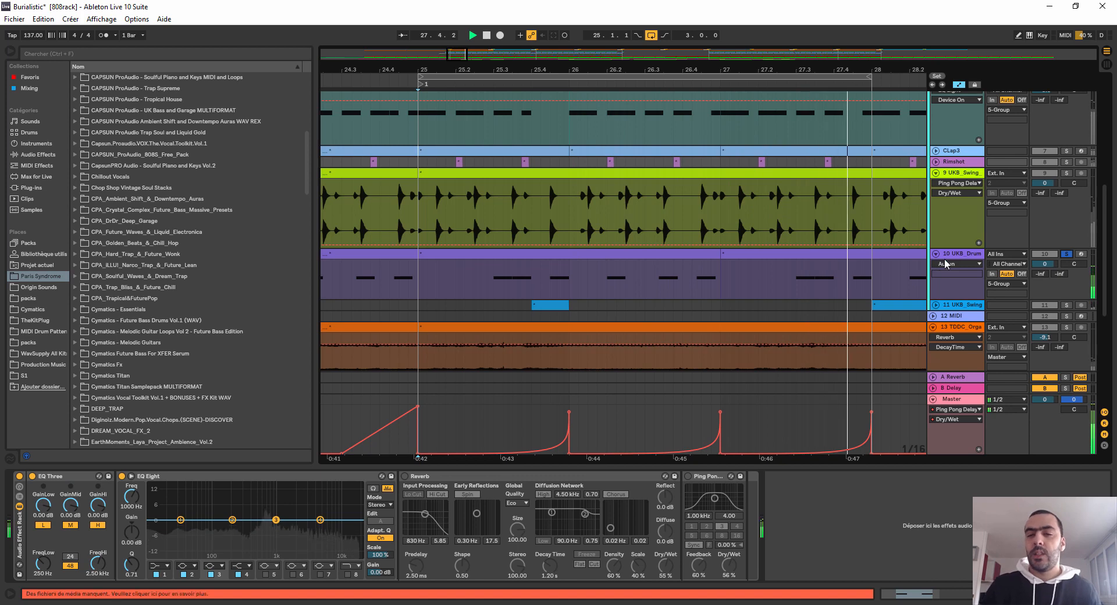
# Step: Add the Kick and CLap3 tracks to the soloed 10 UKB_Drum track
pyautogui.scroll(3, 1019, 189)
pyautogui.keyDown('ctrl'); pyautogui.click(1068, 151); pyautogui.keyUp('ctrl')
pyautogui.keyDown('ctrl'); pyautogui.click(1070, 222); pyautogui.keyUp('ctrl')
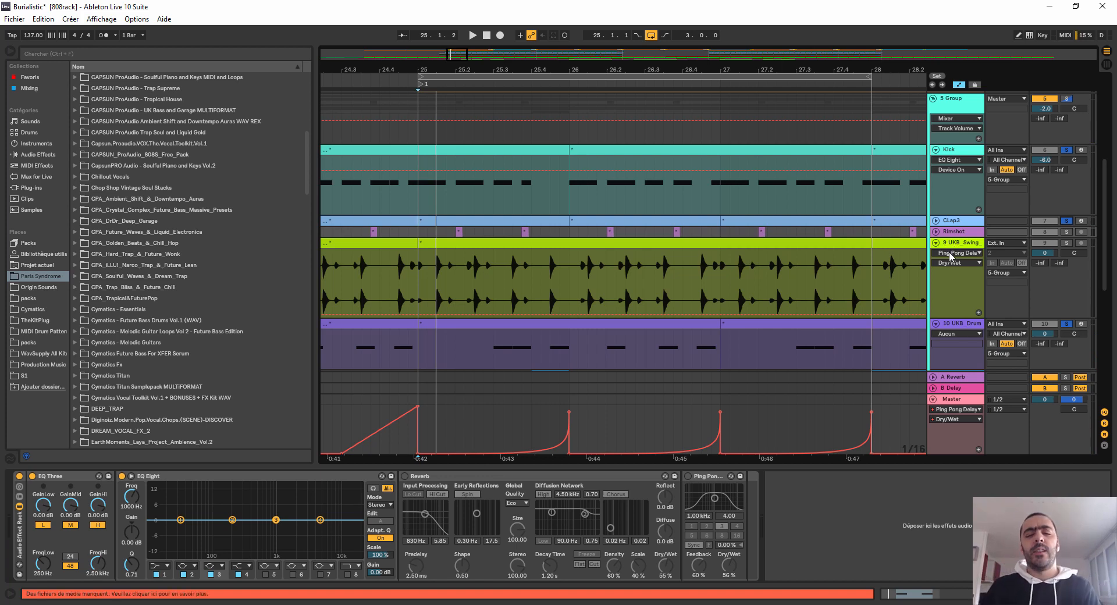
# Step: Solo only the 9 UKB_Swing and 10 UKB_Drum tracks and listen to them together in the loop
pyautogui.click(1067, 243)
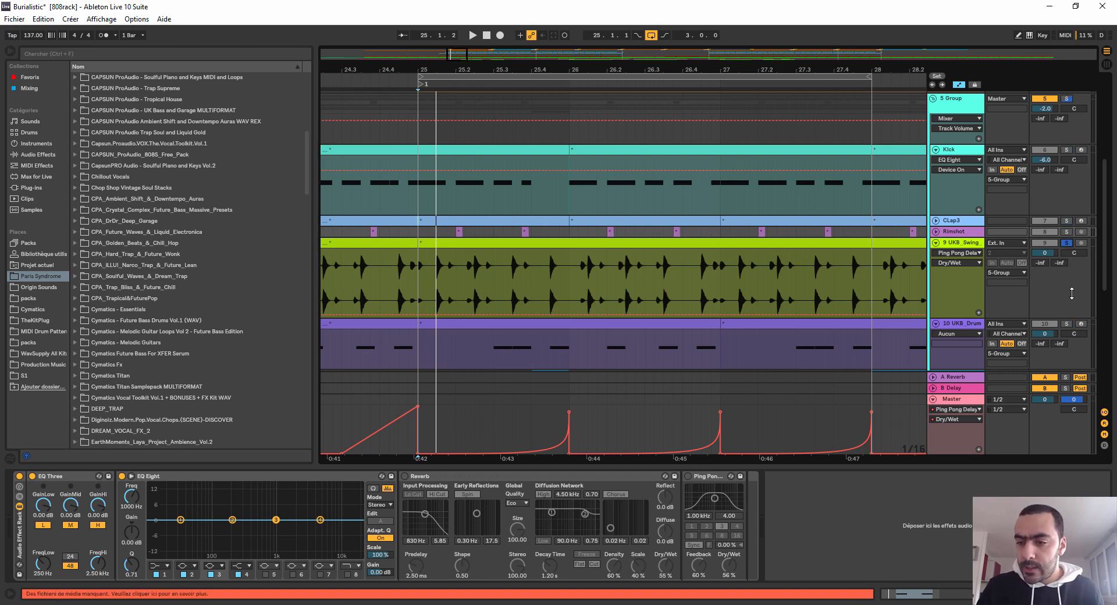
pyautogui.keyDown('ctrl'); pyautogui.click(1068, 324); pyautogui.keyUp('ctrl')
pyautogui.press('space')
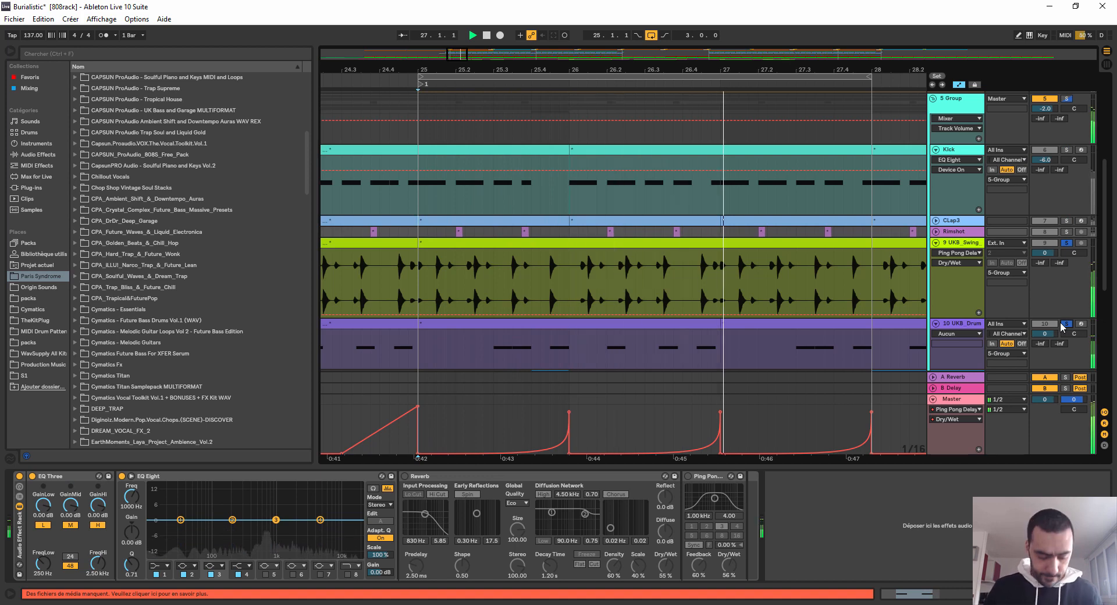
pyautogui.press('space')
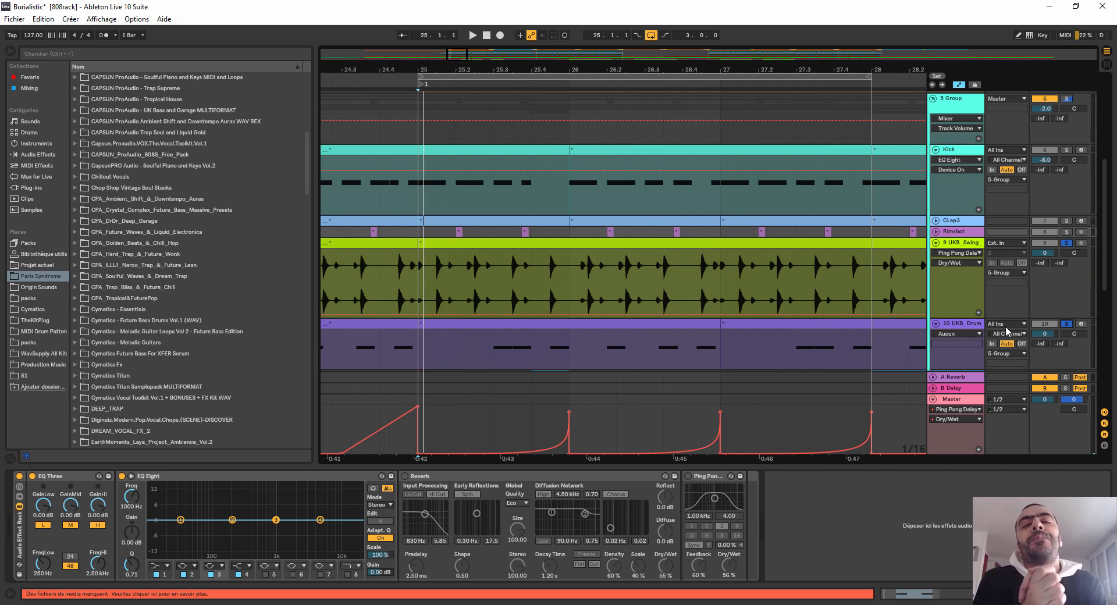
# Step: Add the Rimshot, CLap3 and Kick tracks to the active solos and play the combined drum loop
pyautogui.keyDown('ctrl'); pyautogui.click(1067, 232); pyautogui.keyUp('ctrl')
pyautogui.keyDown('ctrl'); pyautogui.click(1065, 210); pyautogui.keyUp('ctrl')
pyautogui.keyDown('ctrl'); pyautogui.click(1068, 221); pyautogui.keyUp('ctrl')
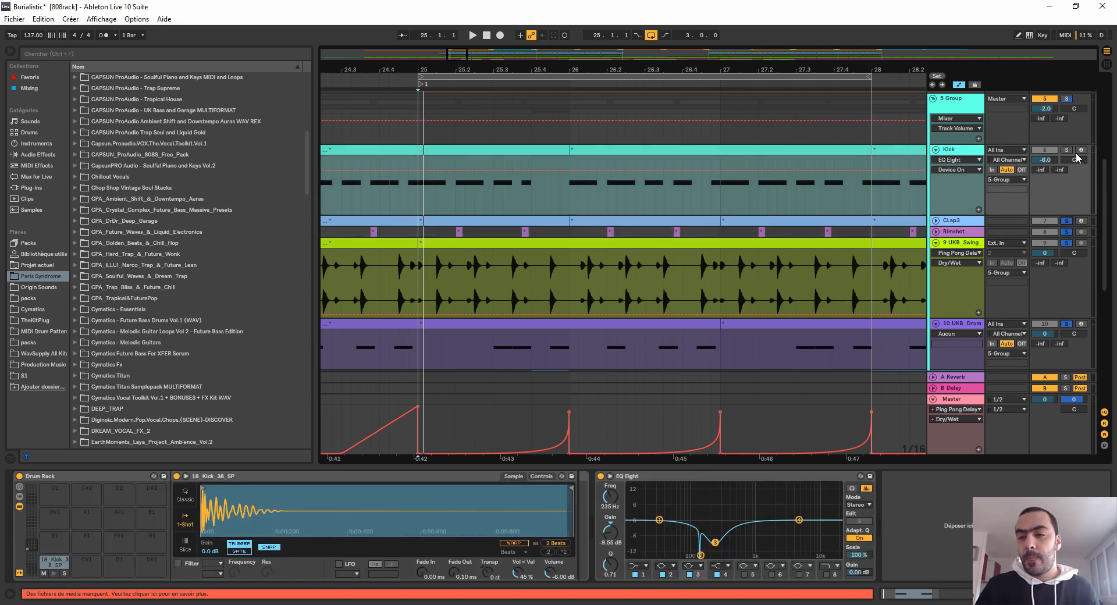
pyautogui.keyDown('ctrl'); pyautogui.click(1069, 151); pyautogui.keyUp('ctrl')
pyautogui.press('space')
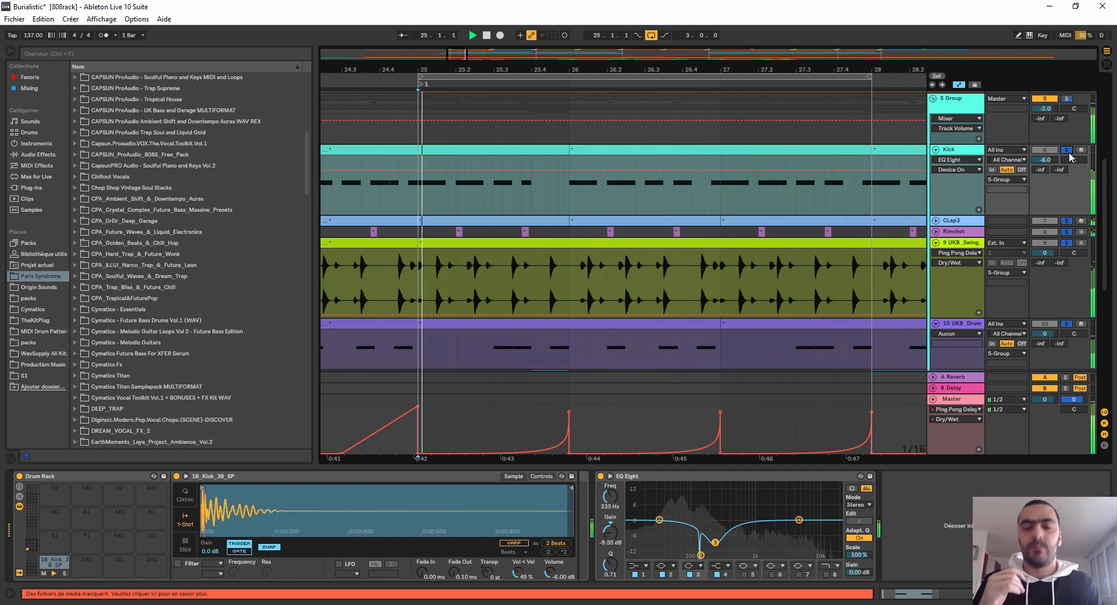
# Step: Unfold the 11 UKB_Swing track to show its clips and stop playback
pyautogui.scroll(-5, 1071, 158)
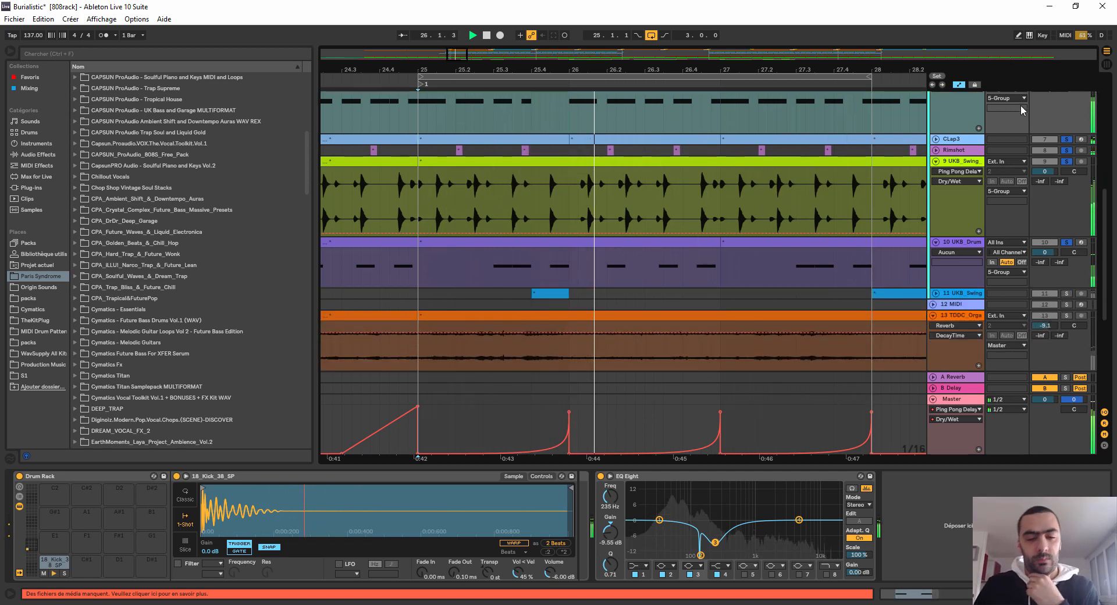
pyautogui.click(936, 224)
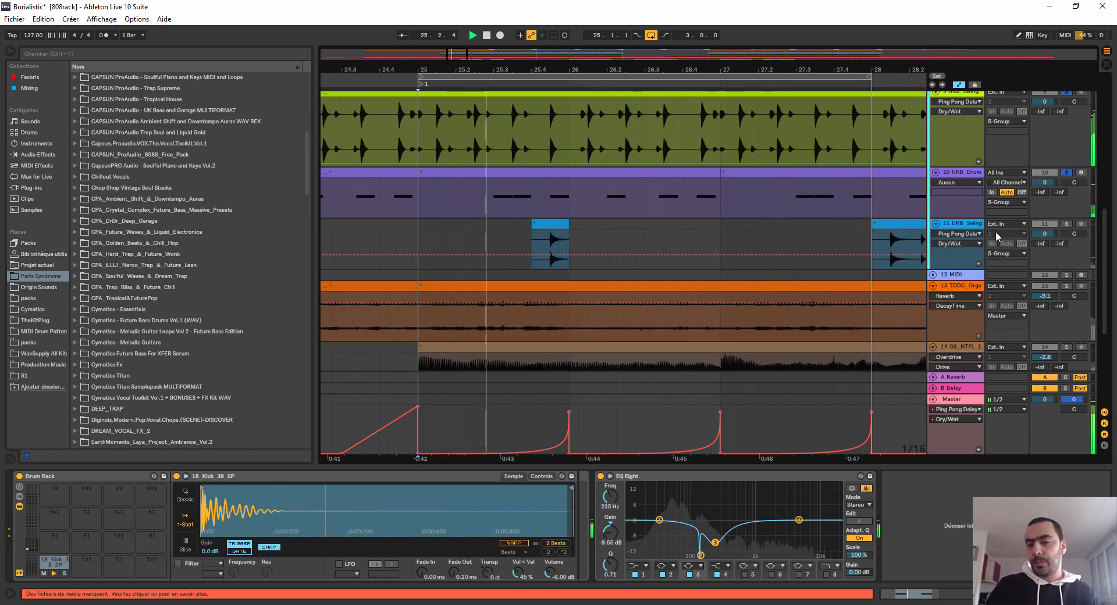
pyautogui.press('space')
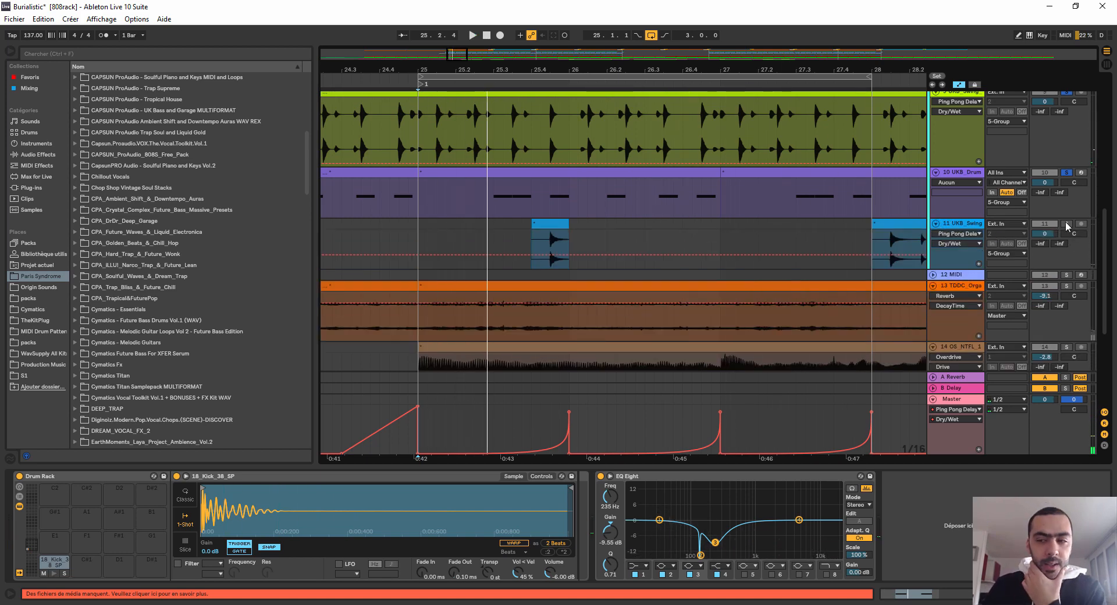
# Step: Solo the 11 UKB_Swing track, listen to it in the loop and display its effect chain
pyautogui.click(1066, 224)
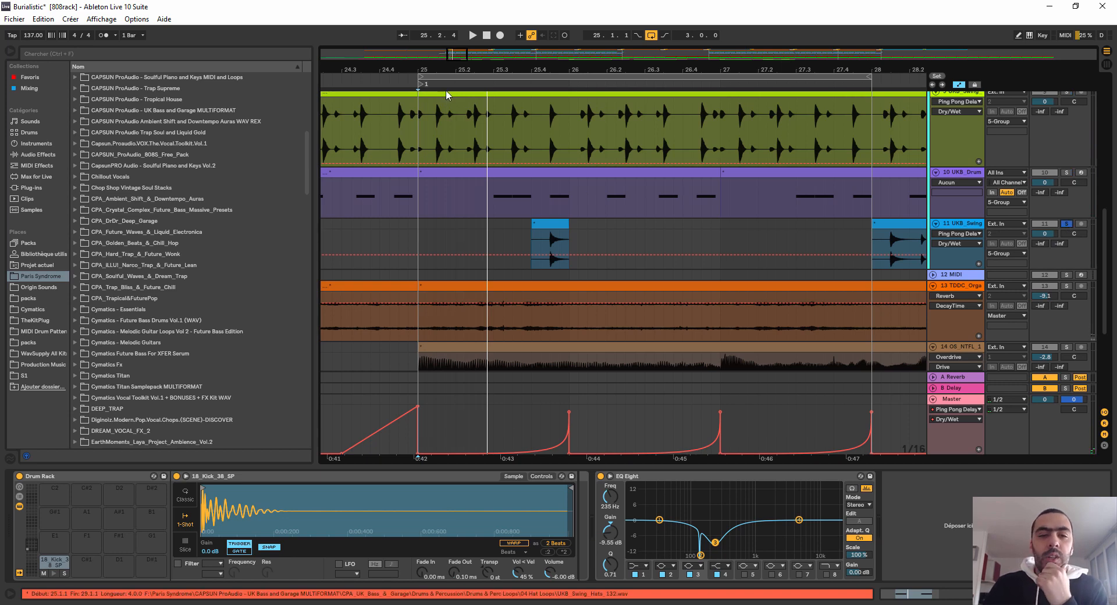
pyautogui.press('space')
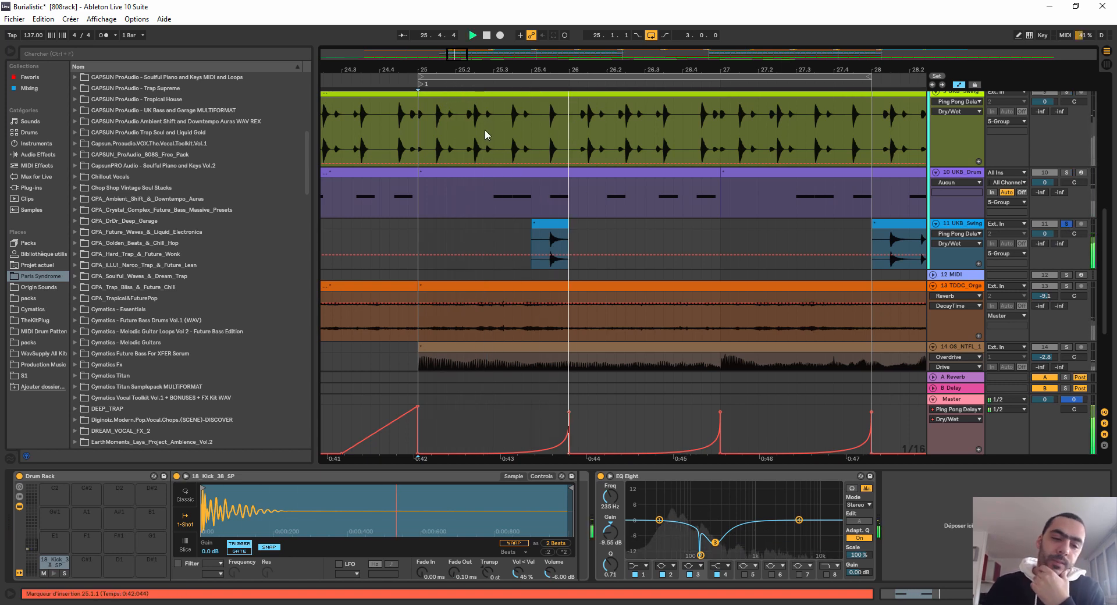
pyautogui.click(955, 229)
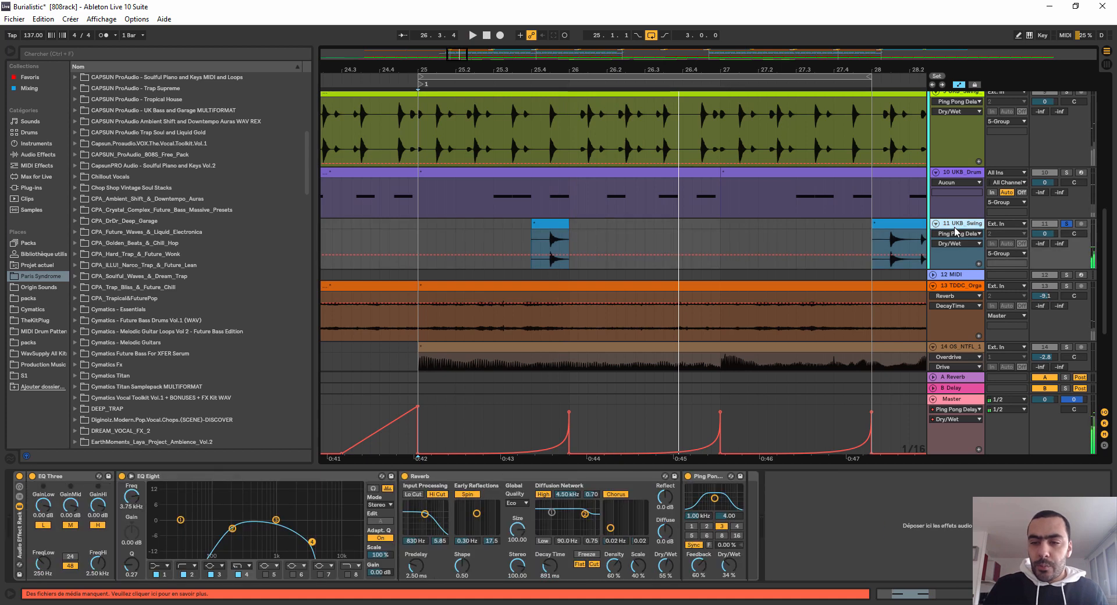
pyautogui.press('space')
# Step: Inspect the first 11 UKB_Swing clip's sample settings, the track's effects and the placement of its clips across the arrangement
pyautogui.click(557, 225)
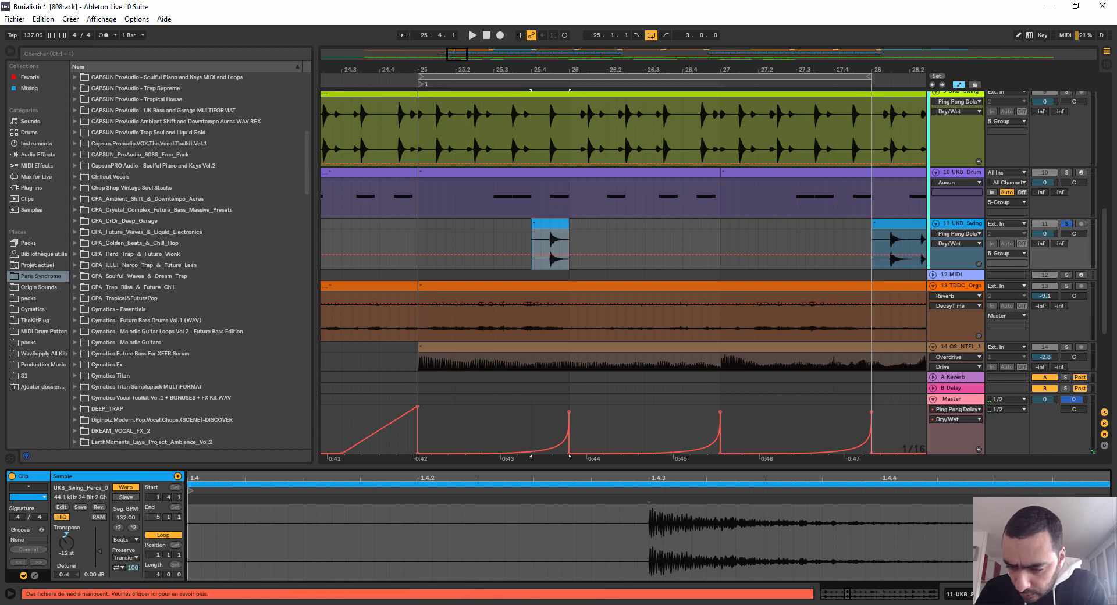
pyautogui.hotkey('shift', 'Tab')
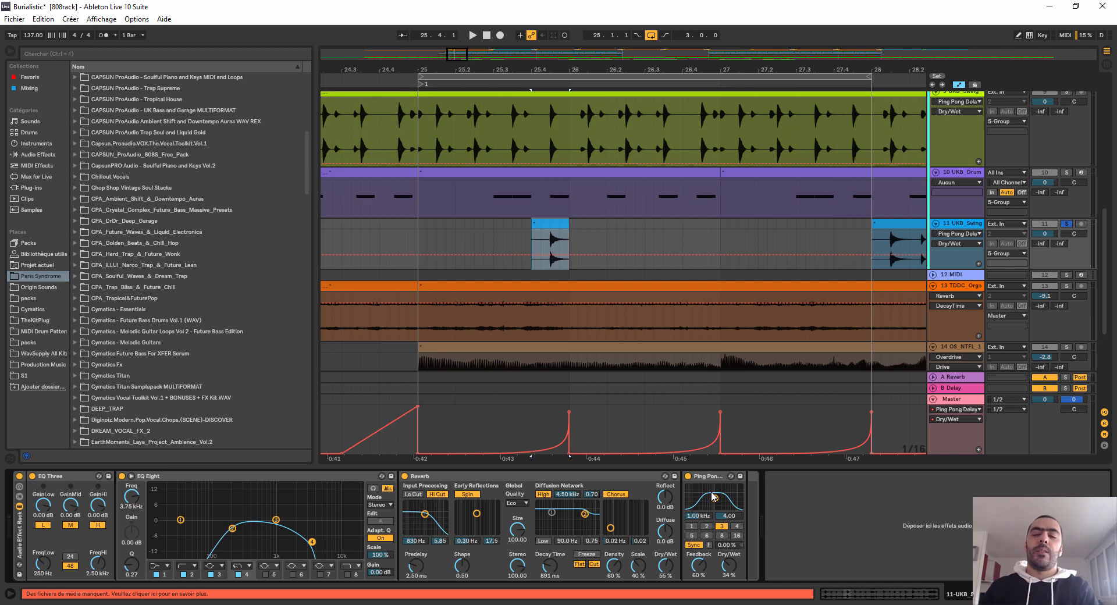
pyautogui.moveTo(593, 69); pyautogui.dragTo(453, 27)
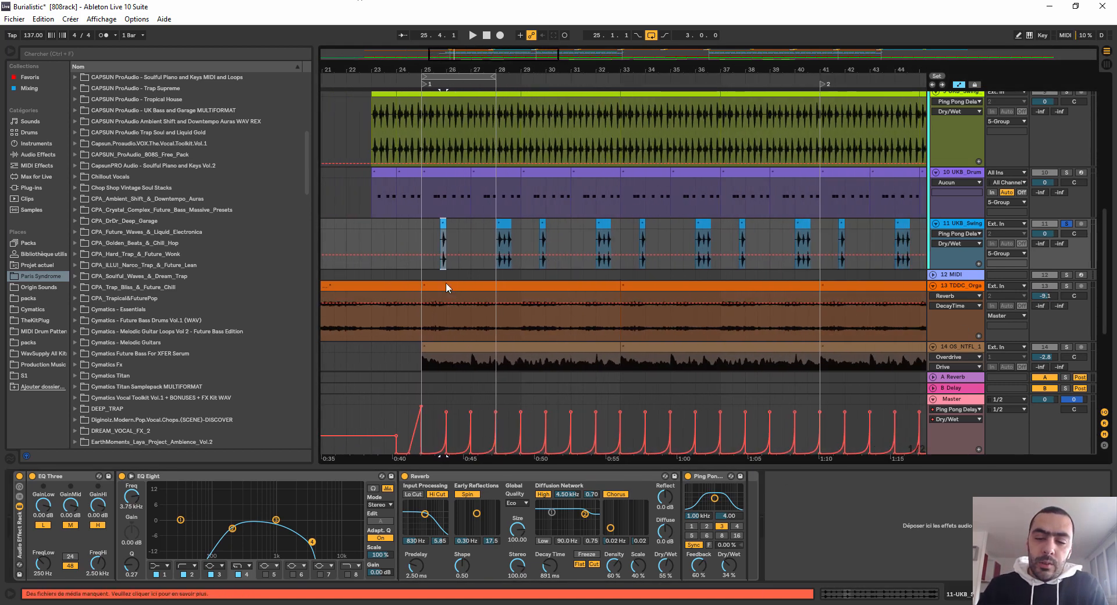
pyautogui.moveTo(494, 77); pyautogui.dragTo(554, 26)
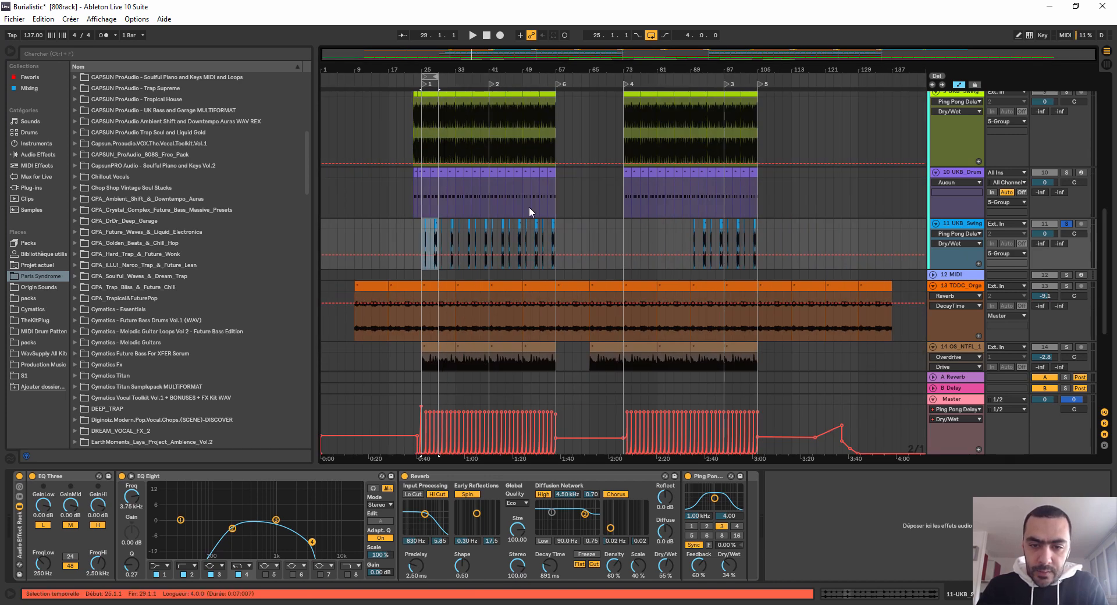
pyautogui.press('z')
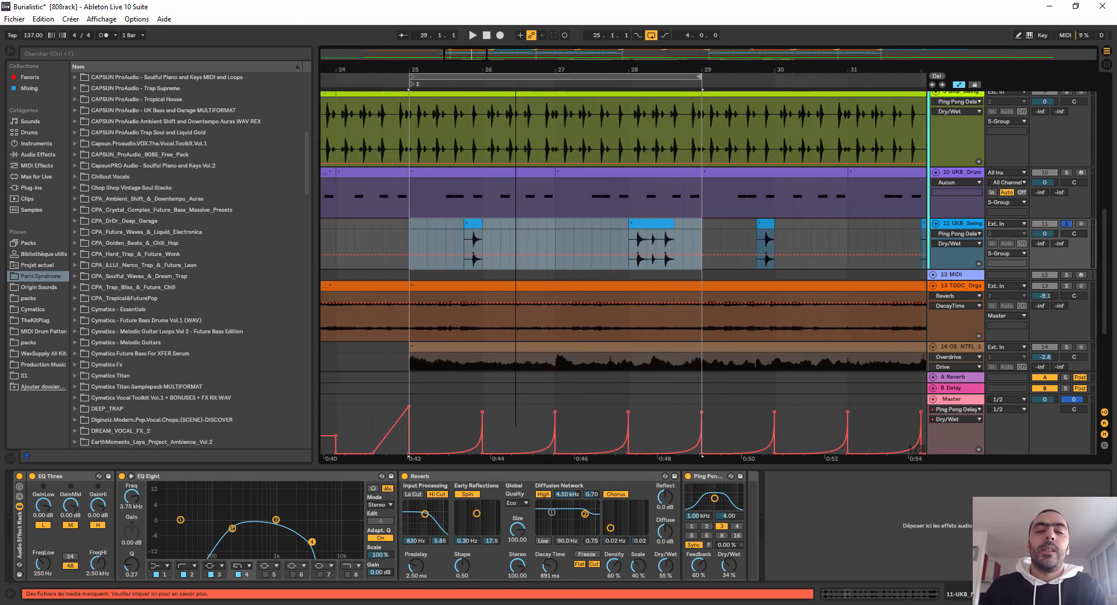
# Step: Solo the 5 Group track, play the full drum group and display its Drum Buss effect
pyautogui.scroll(5, 700, 199)
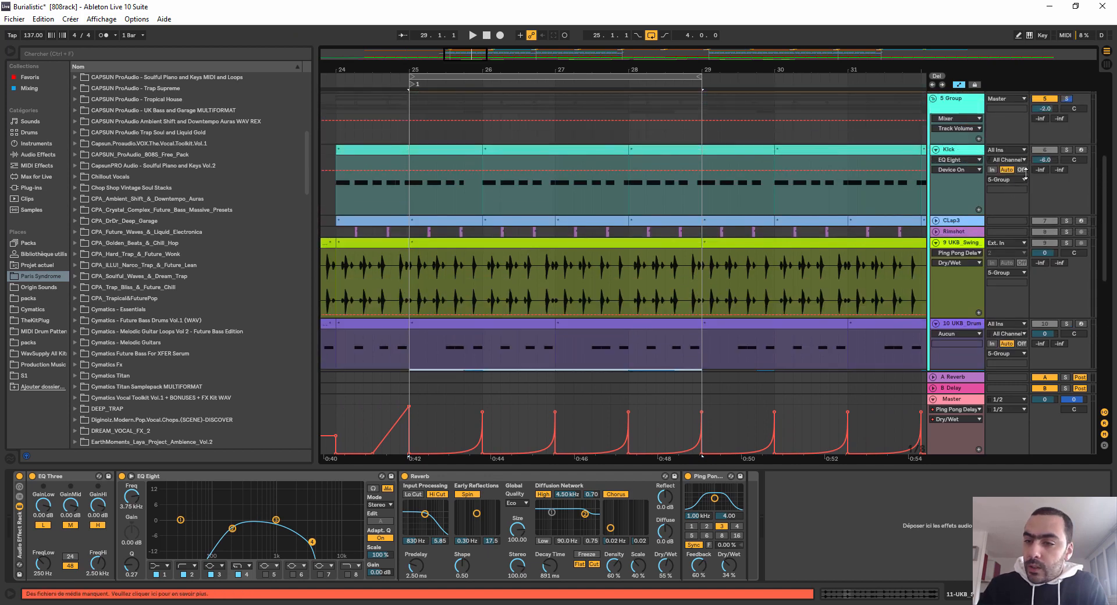
pyautogui.scroll(2, 1067, 152)
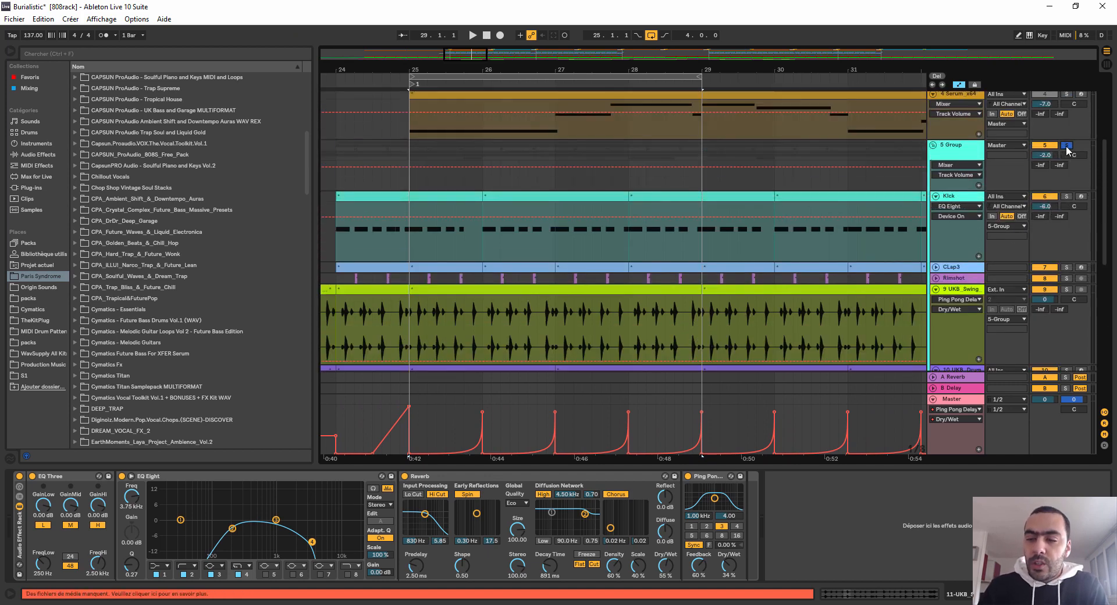
pyautogui.press('space')
pyautogui.click(966, 150)
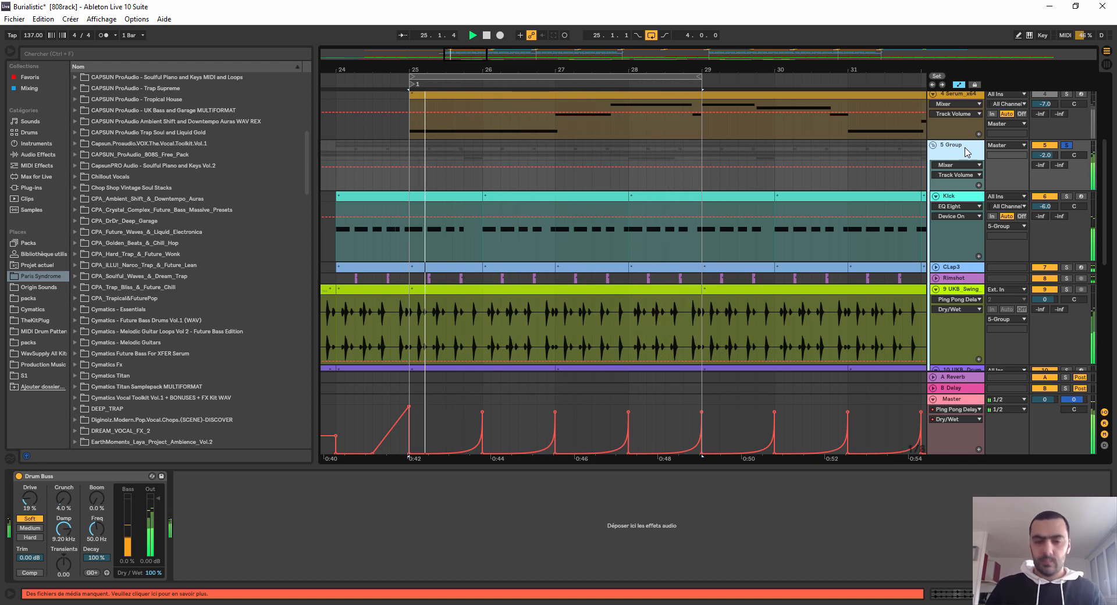
# Step: Solo only the 11 UKB_Swing track and look over the tracks of the drum group
pyautogui.scroll(-5, 947, 219)
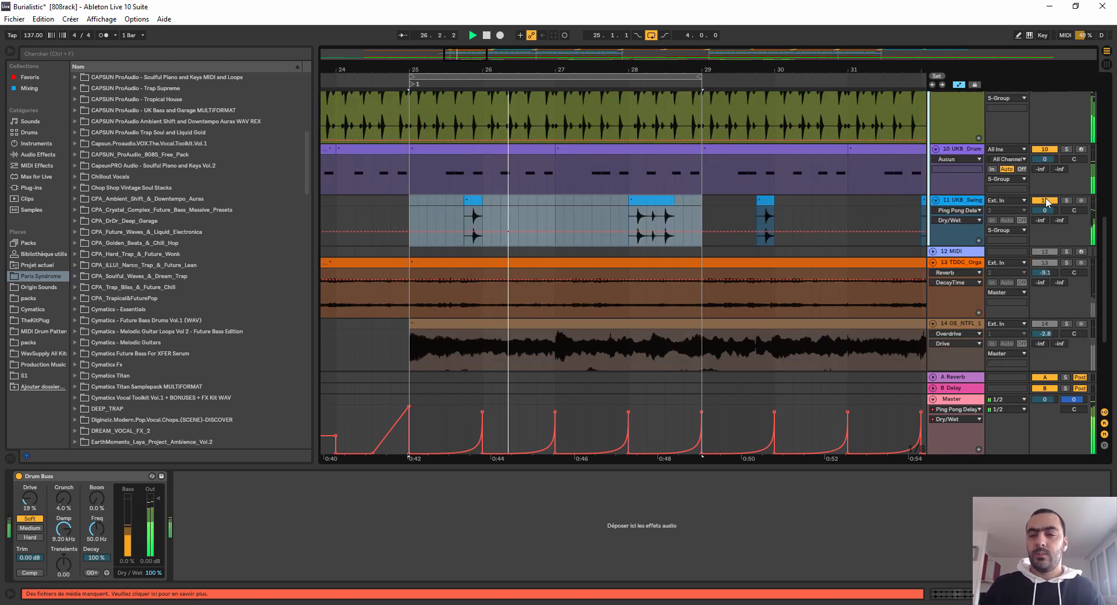
pyautogui.click(1067, 200)
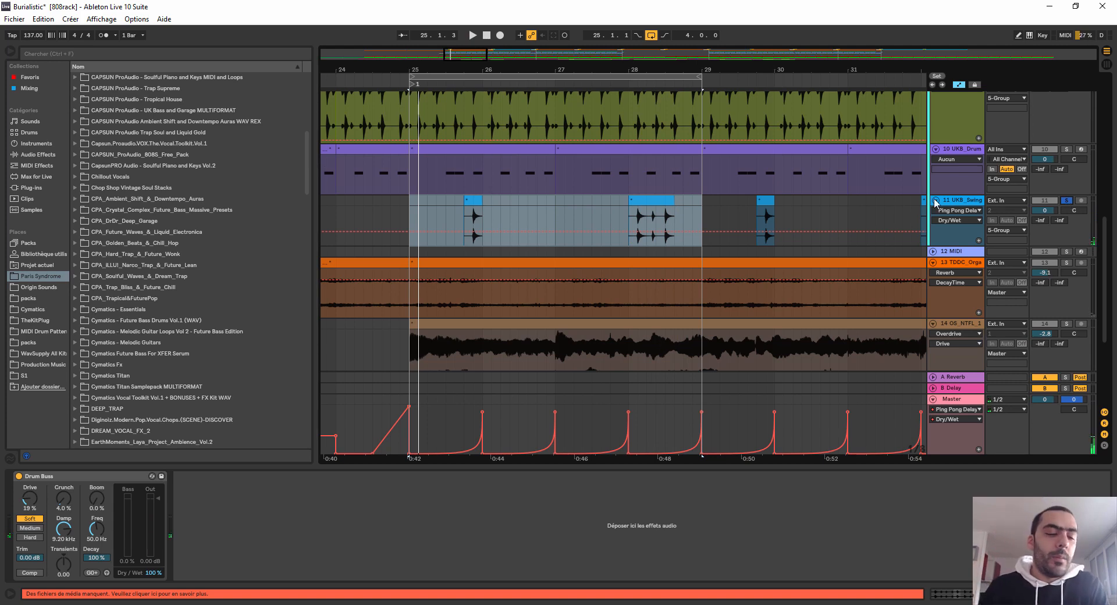
pyautogui.scroll(5, 985, 241)
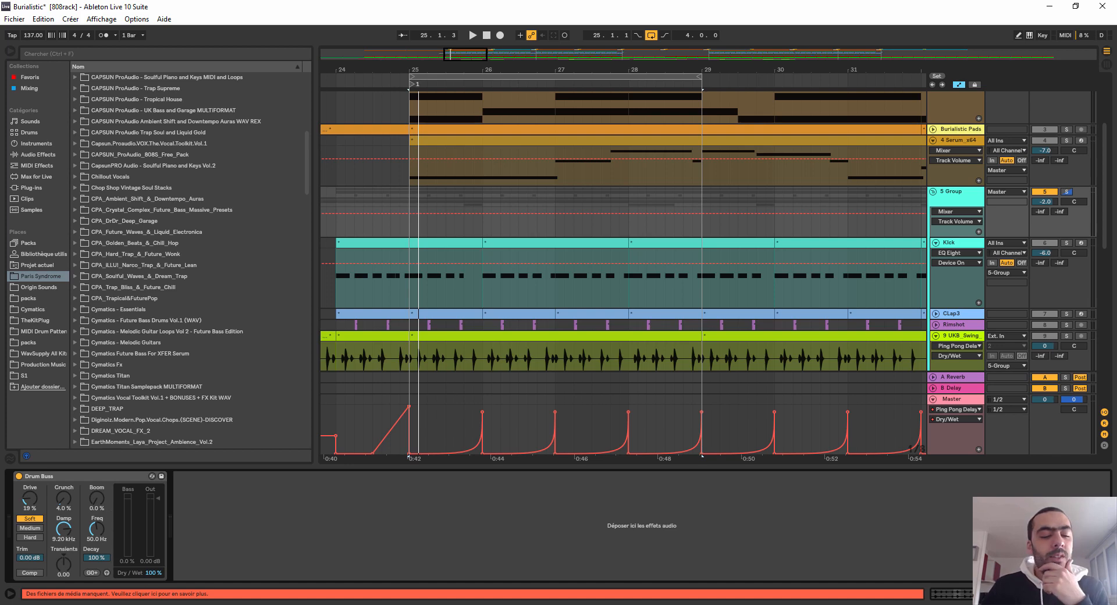
pyautogui.scroll(-5, 533, 208)
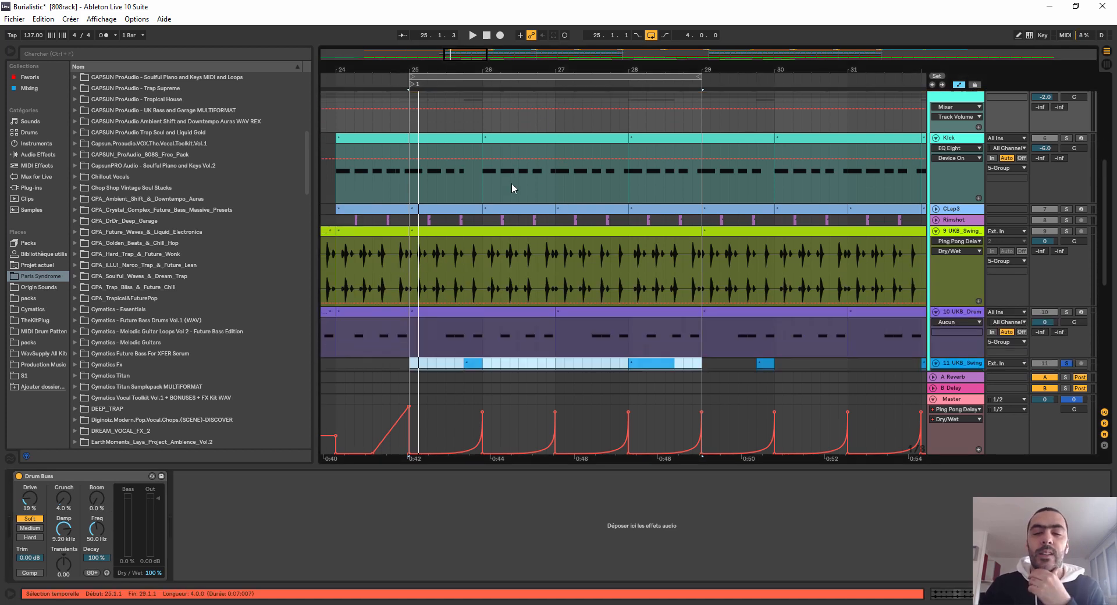
pyautogui.scroll(-4, 517, 187)
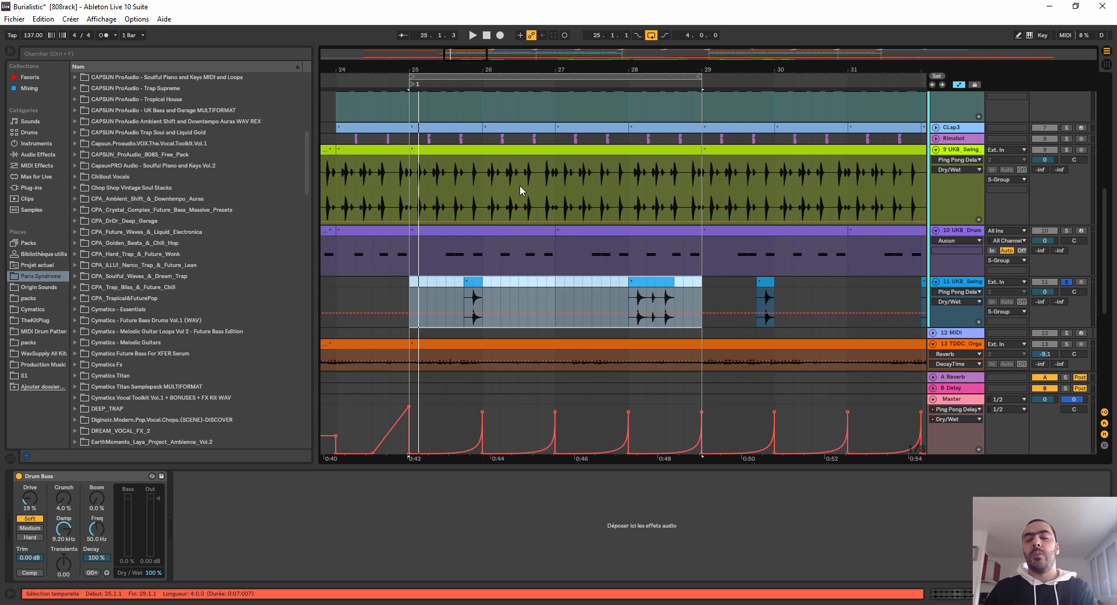
pyautogui.scroll(-4, 519, 185)
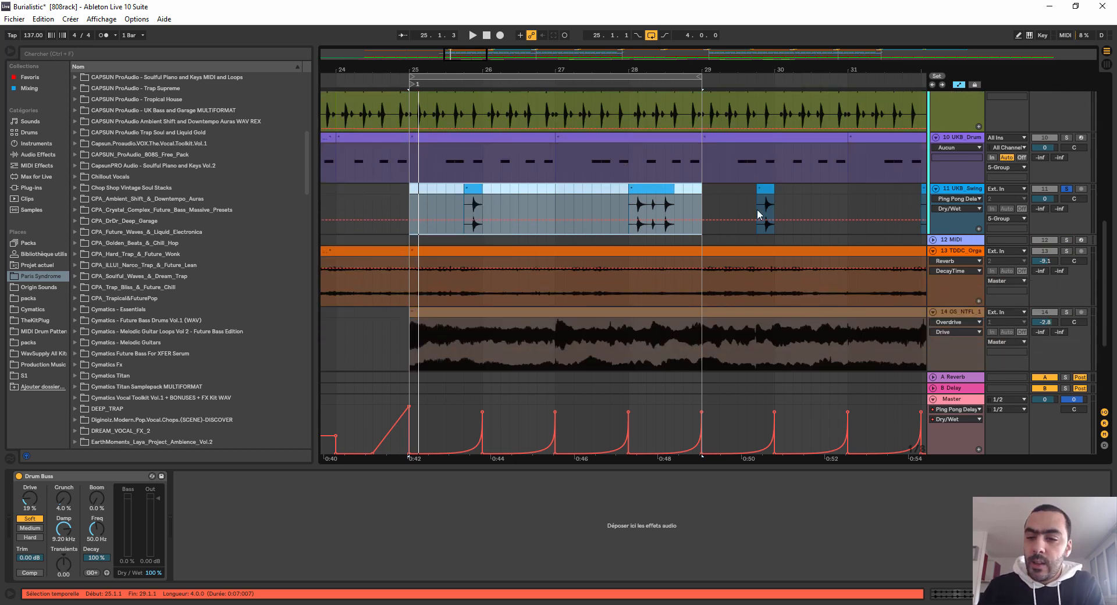
# Step: Solo the 13 TDDC_Orga track instead, listen to it from bar 25 and display its EQ Eight and Reverb
pyautogui.click(1065, 190)
pyautogui.click(1068, 252)
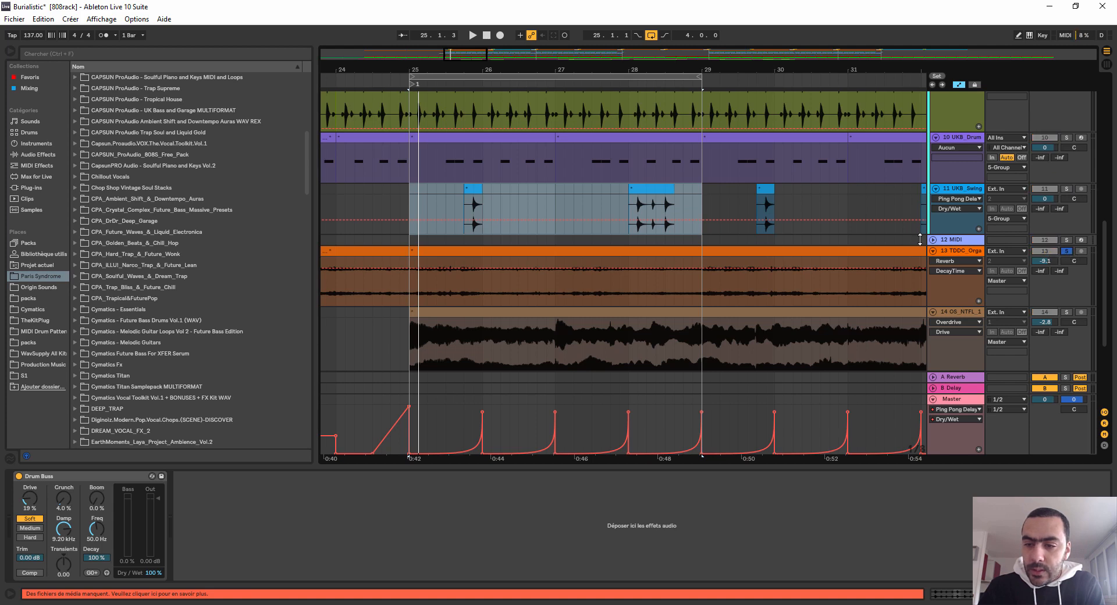
pyautogui.click(397, 80)
pyautogui.moveTo(444, 70)
pyautogui.mouseDown()
pyautogui.moveTo(444, 44)
pyautogui.moveTo(444, 67)
pyautogui.mouseUp()
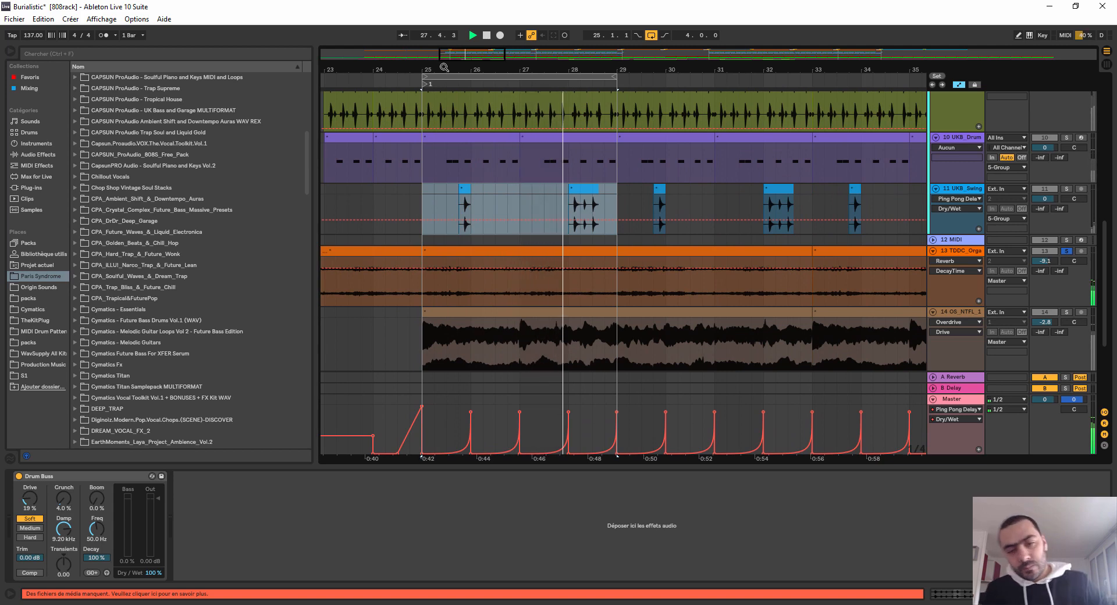
pyautogui.press('space')
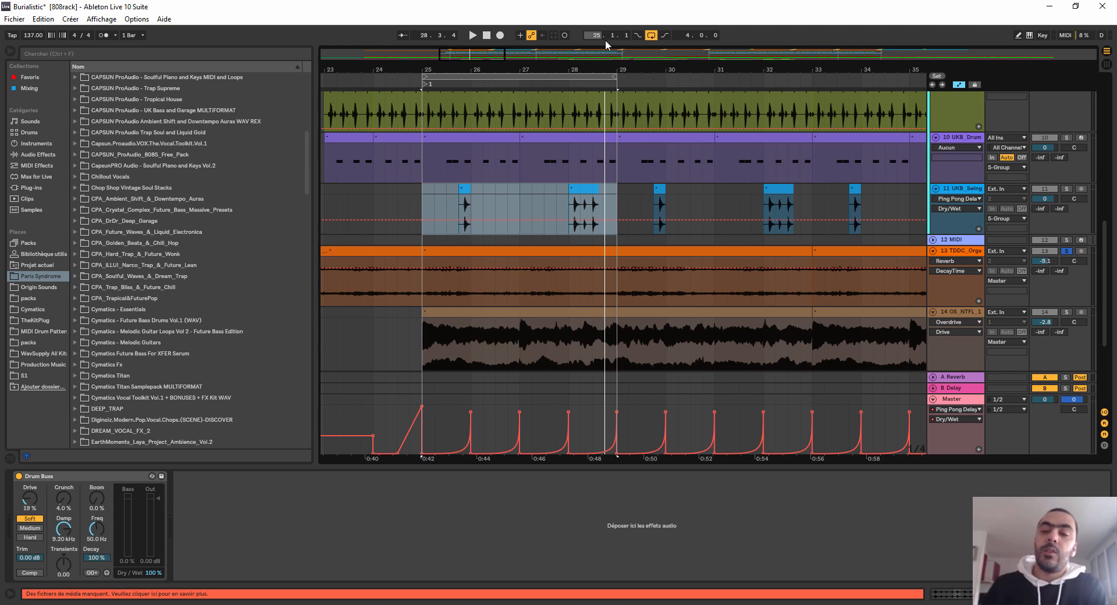
pyautogui.click(963, 251)
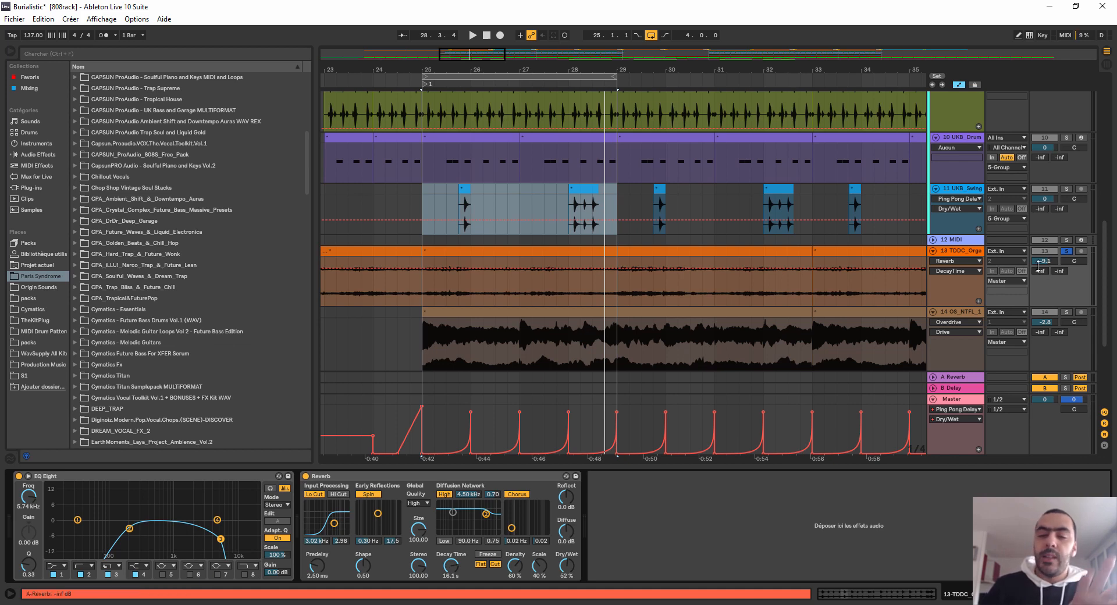
# Step: Fold the 13 TDDC_Orga and 14 OS_NTFL_1 tracks
pyautogui.scroll(-3, 1042, 269)
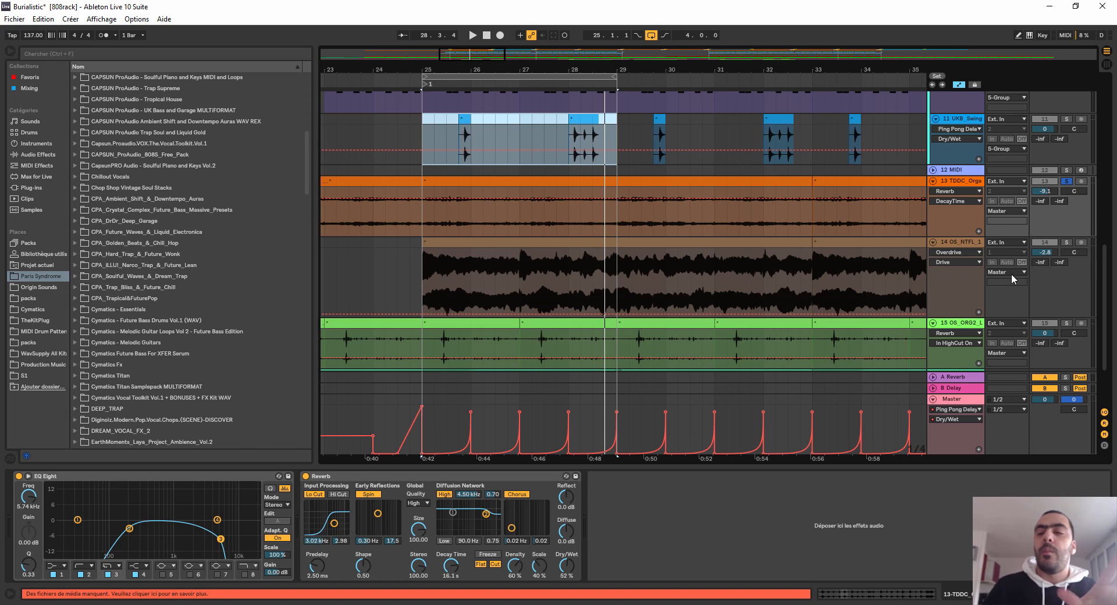
pyautogui.click(932, 243)
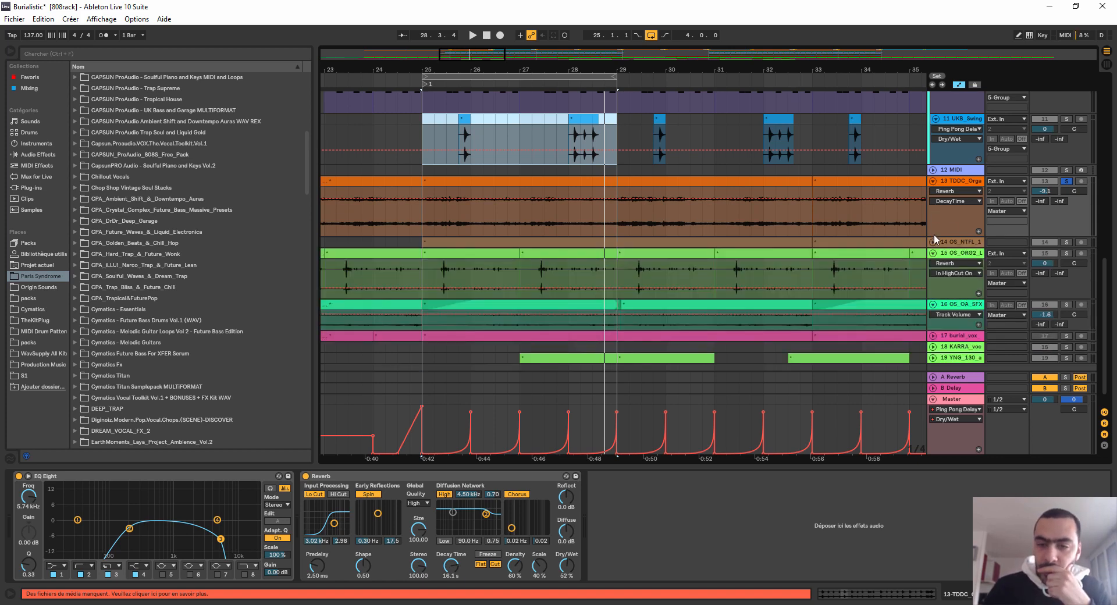
pyautogui.click(934, 242)
pyautogui.click(932, 182)
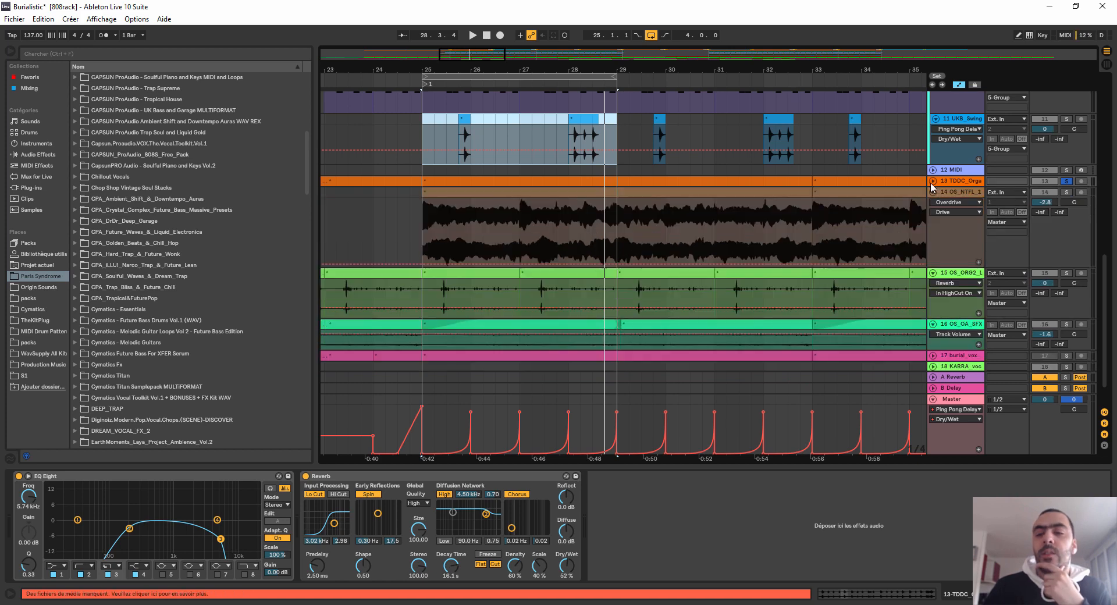
pyautogui.click(932, 192)
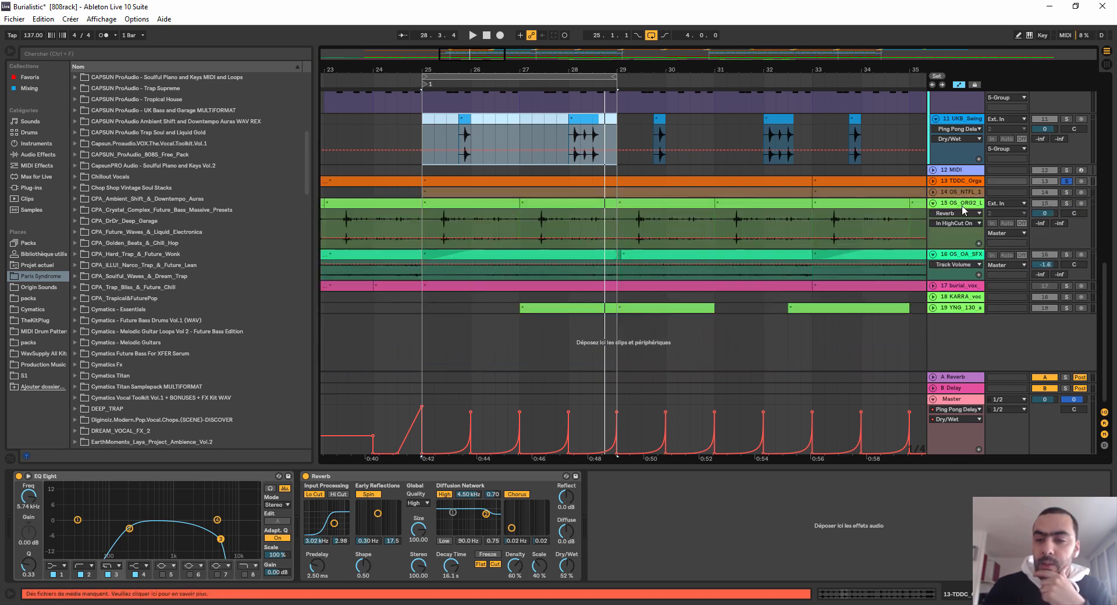
# Step: Solo the 15 OS_ORG2_L track and listen to it in the loop, then stop playback
pyautogui.click(1066, 203)
pyautogui.press('space')
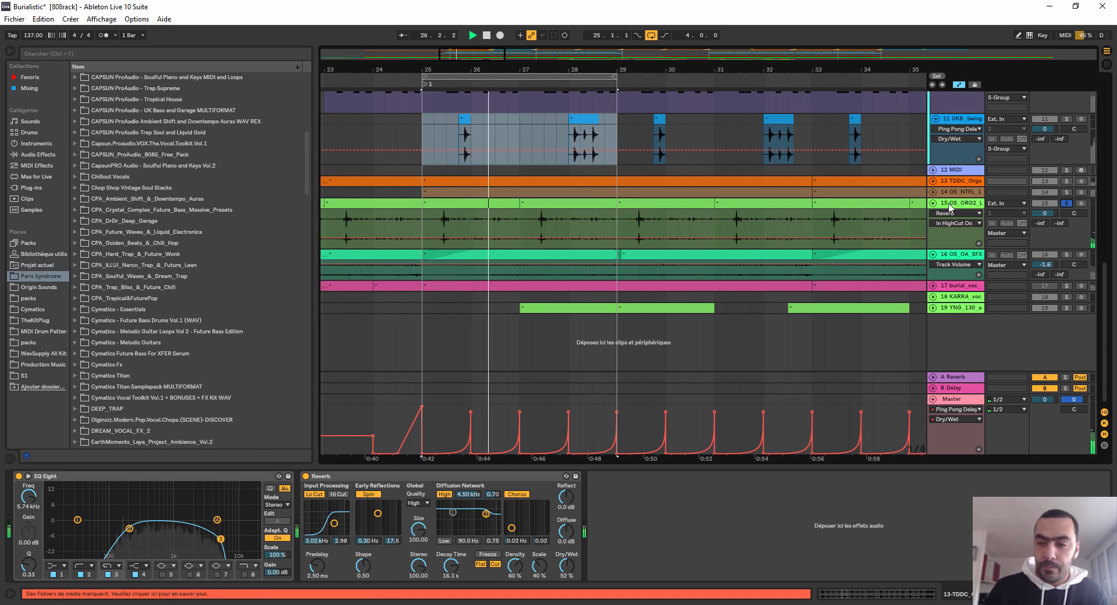
pyautogui.moveTo(531, 70)
pyautogui.mouseDown()
pyautogui.moveTo(540, 137)
pyautogui.moveTo(552, 130)
pyautogui.moveTo(554, 35)
pyautogui.moveTo(551, 76)
pyautogui.mouseUp()
pyautogui.press('space')
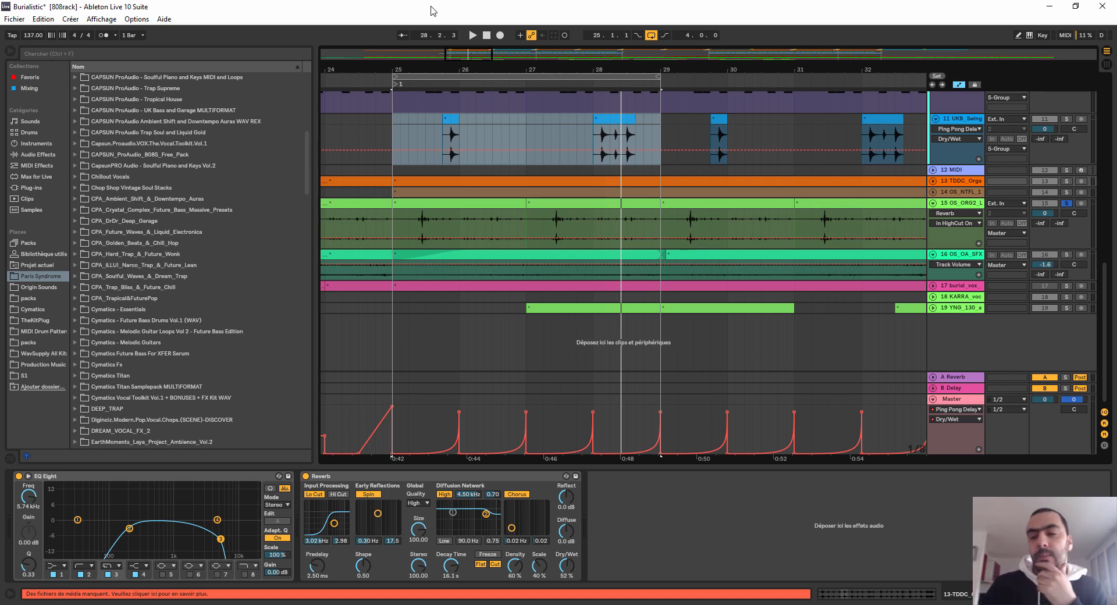
# Step: Enlarge and solo the 16 OS_OA_SFX track, listen to it in the loop and display its effect chain
pyautogui.moveTo(959, 280); pyautogui.dragTo(959, 371)
pyautogui.click(1067, 255)
pyautogui.press('space')
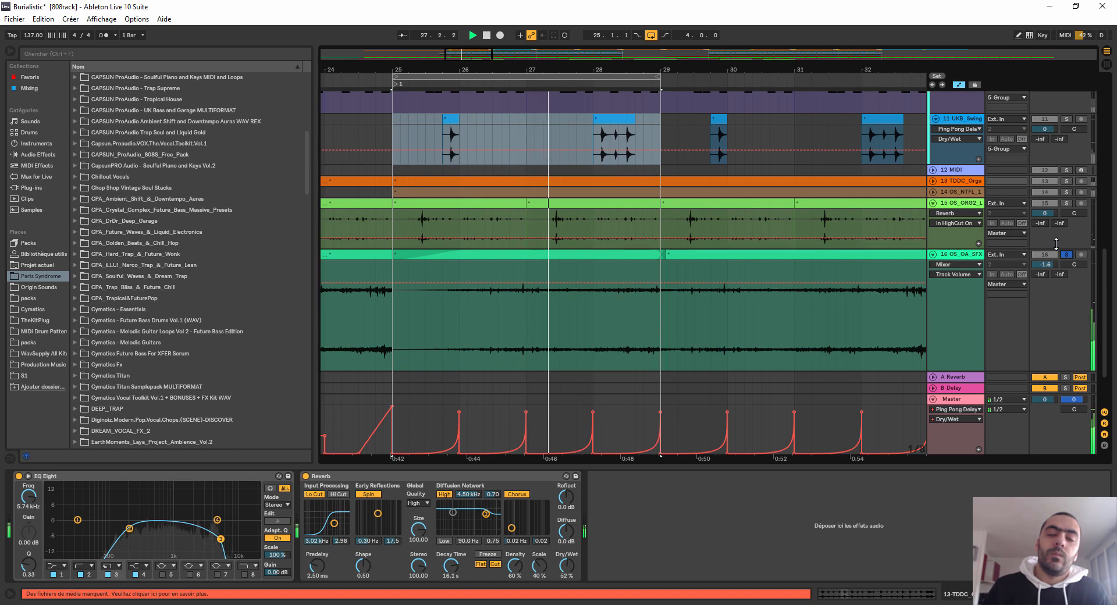
pyautogui.click(959, 262)
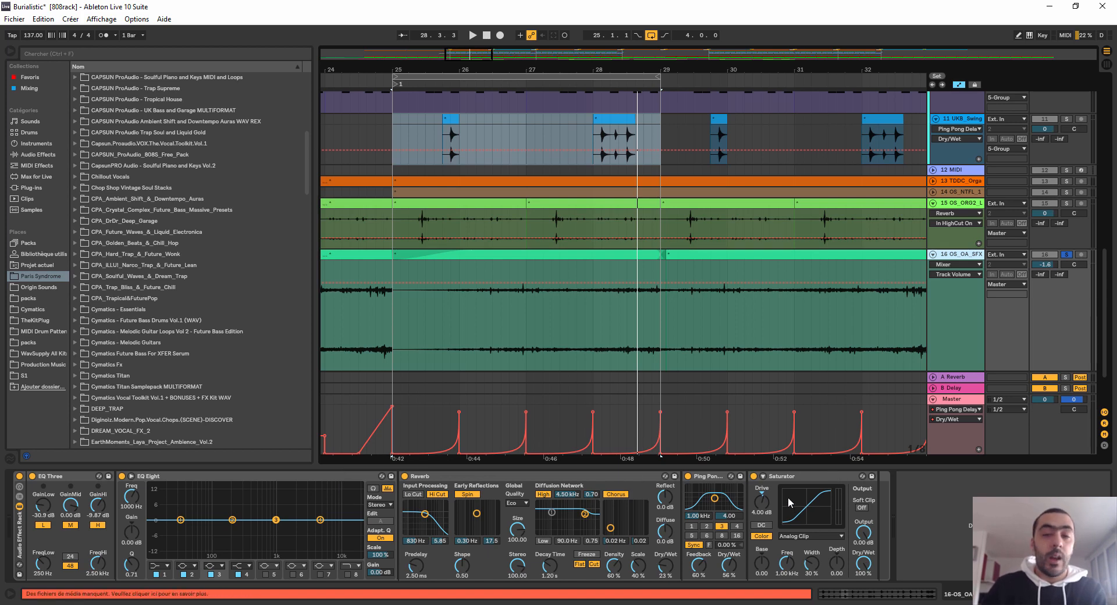
# Step: Examine how the 16 OS_OA_SFX clips and the vocal tracks below it are laid out across the whole arrangement
pyautogui.moveTo(516, 66); pyautogui.dragTo(518, 30)
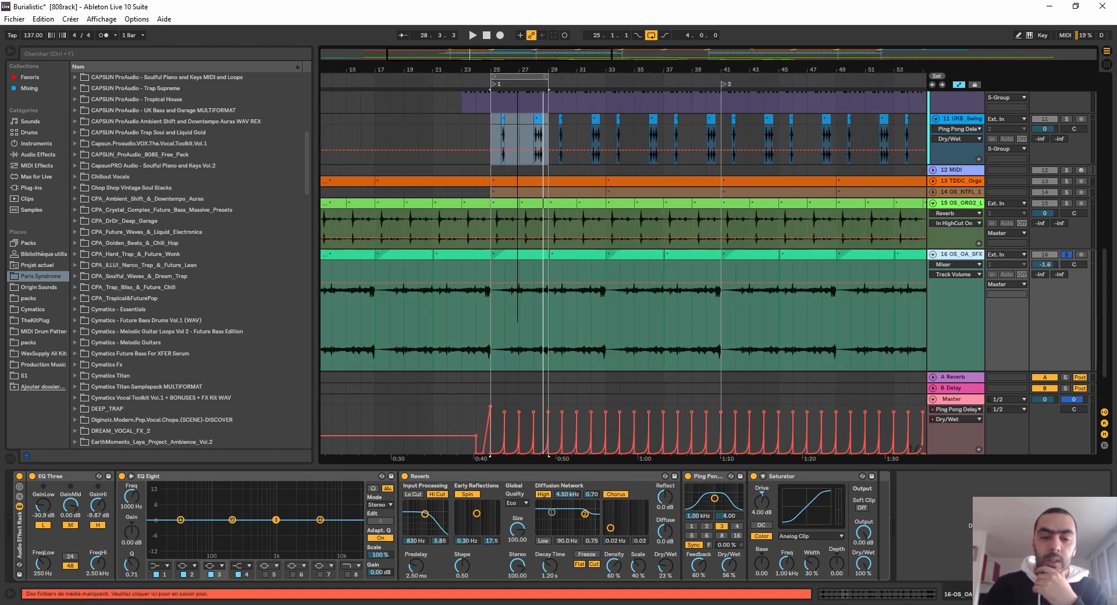
pyautogui.scroll(-3, 625, 188)
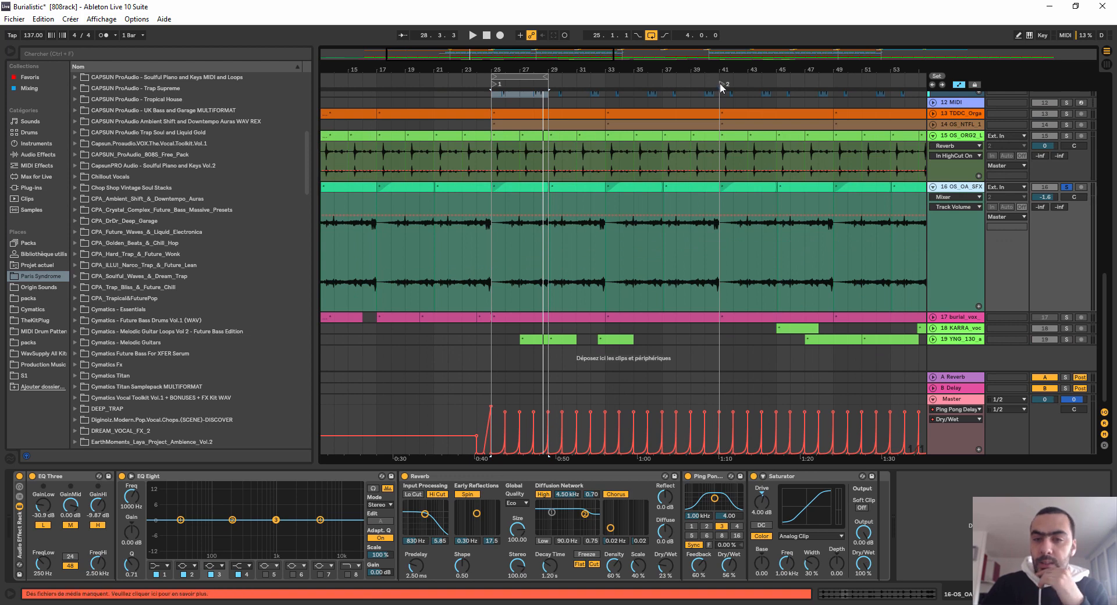
pyautogui.moveTo(722, 63); pyautogui.dragTo(491, 62)
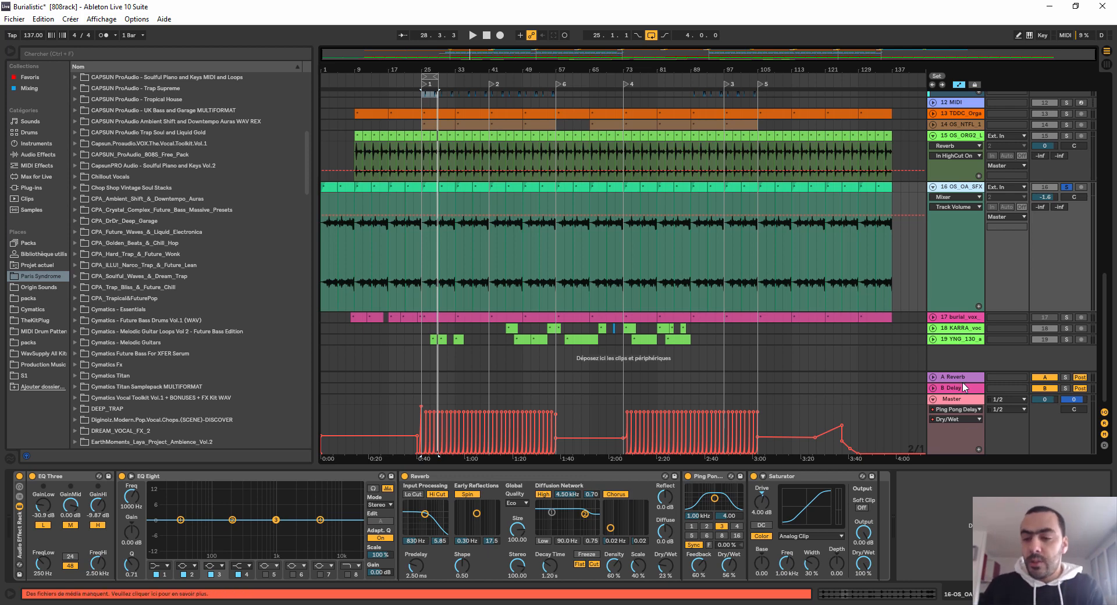
# Step: Display the 18 KARRA_voc track's effects, unfold the track and start playback at its first clip around bar 45
pyautogui.click(953, 328)
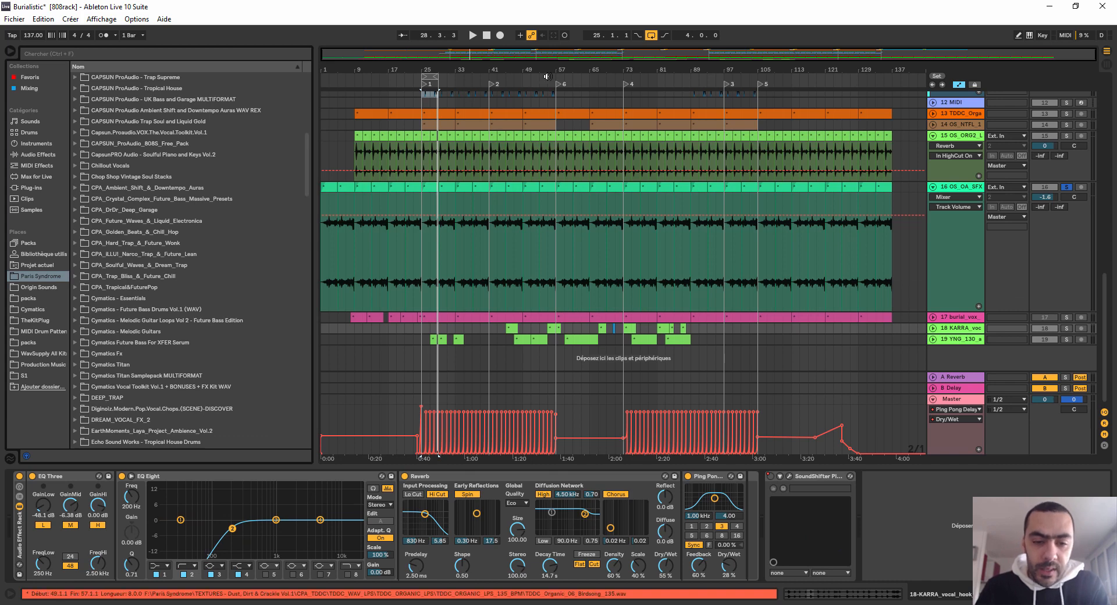
pyautogui.moveTo(507, 57); pyautogui.dragTo(507, 136)
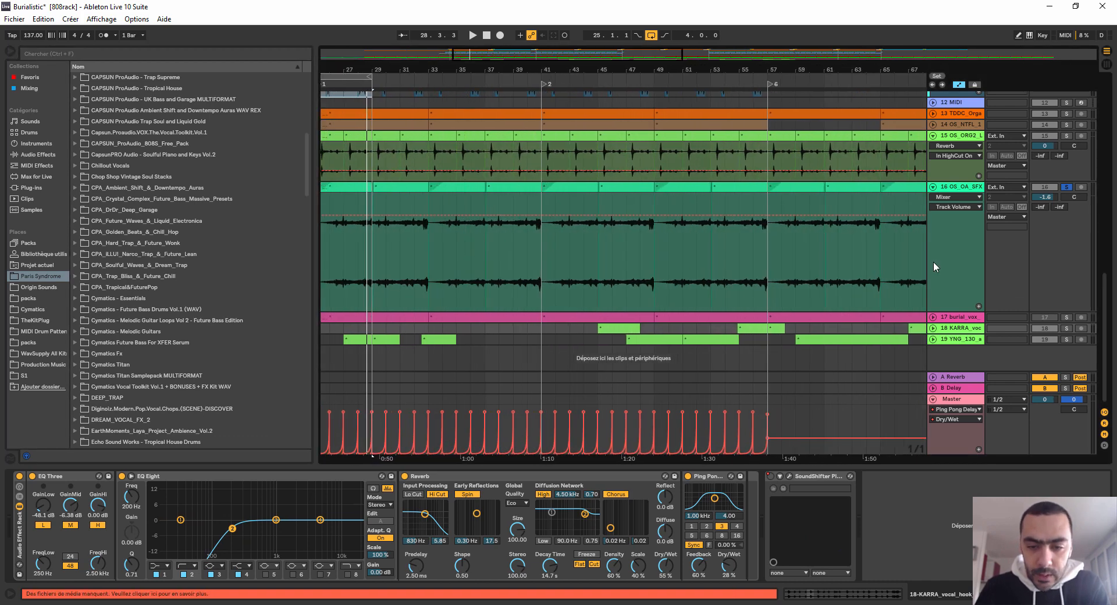
pyautogui.click(933, 328)
pyautogui.click(595, 82)
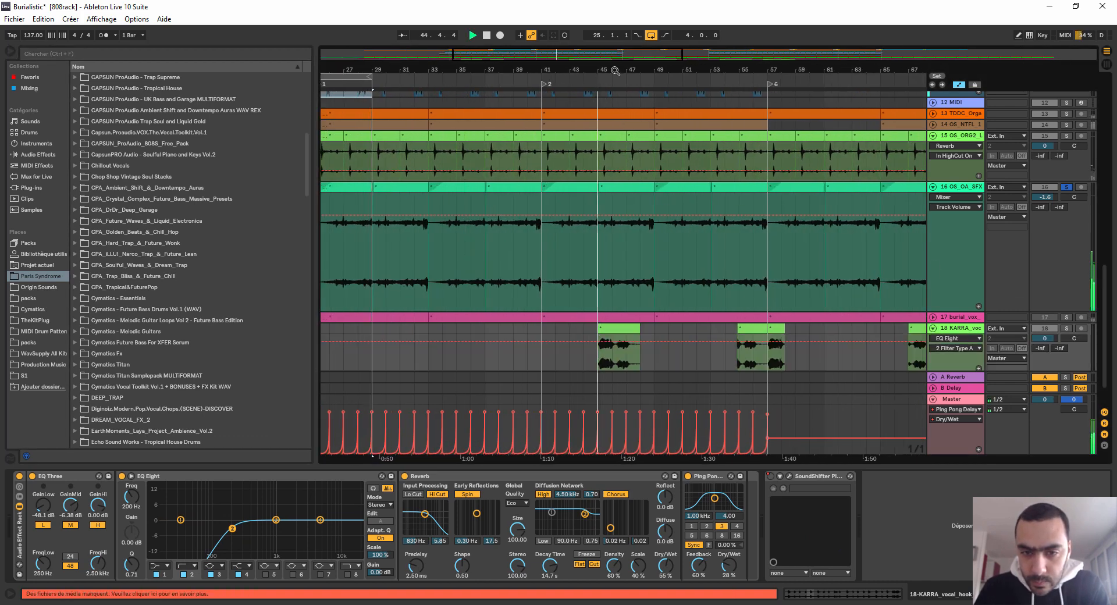
# Step: Solo the 18 KARRA_voc track, listen to its first clip around bar 45, and stop playback
pyautogui.moveTo(616, 71); pyautogui.dragTo(616, 24)
pyautogui.press('space')
pyautogui.press('b')
pyautogui.click(1066, 329)
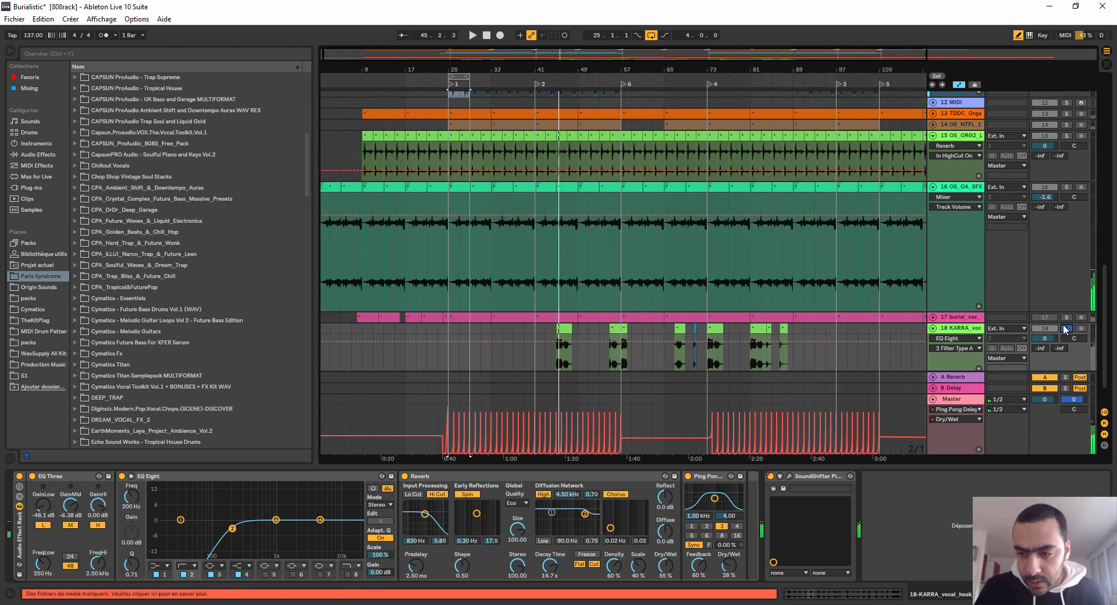
pyautogui.moveTo(547, 71); pyautogui.dragTo(547, 83)
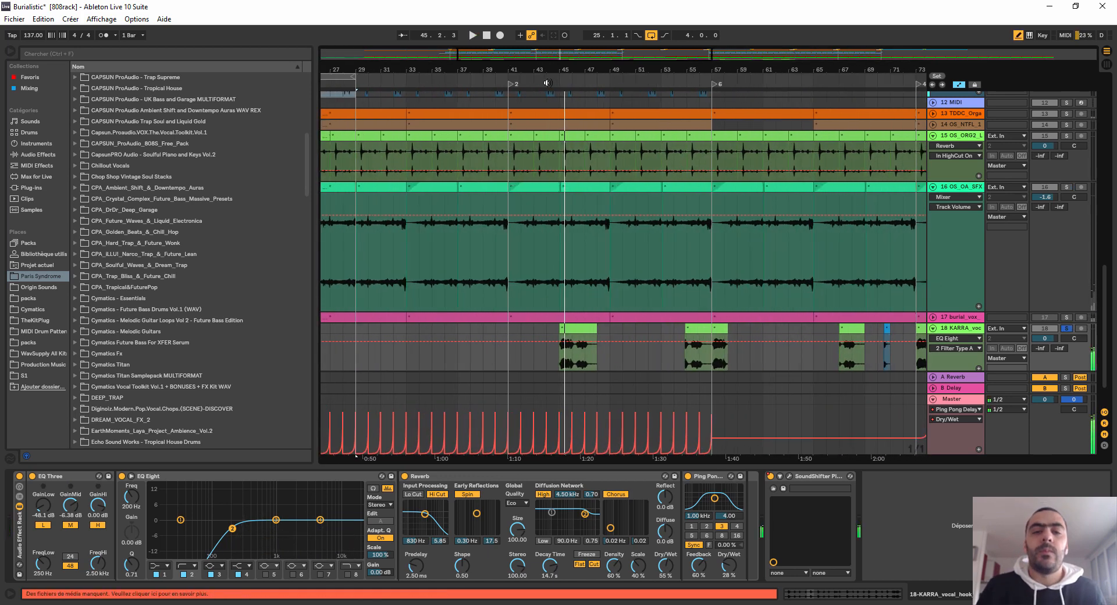
pyautogui.click(547, 82)
pyautogui.scroll(-2, 560, 117)
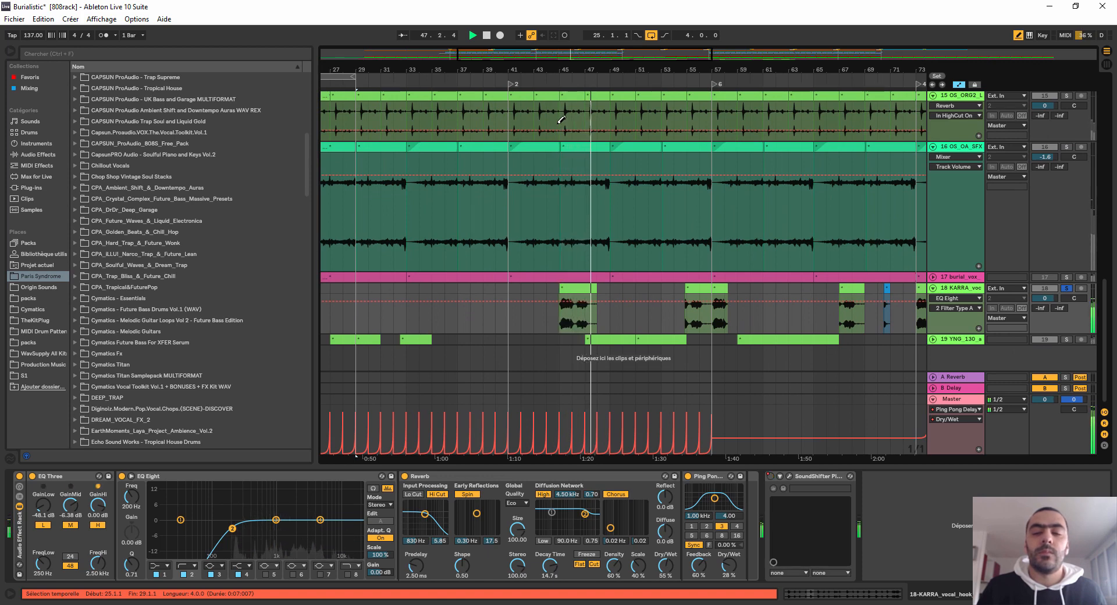
pyautogui.press('space')
pyautogui.scroll(3, 574, 219)
pyautogui.scroll(-3, 578, 220)
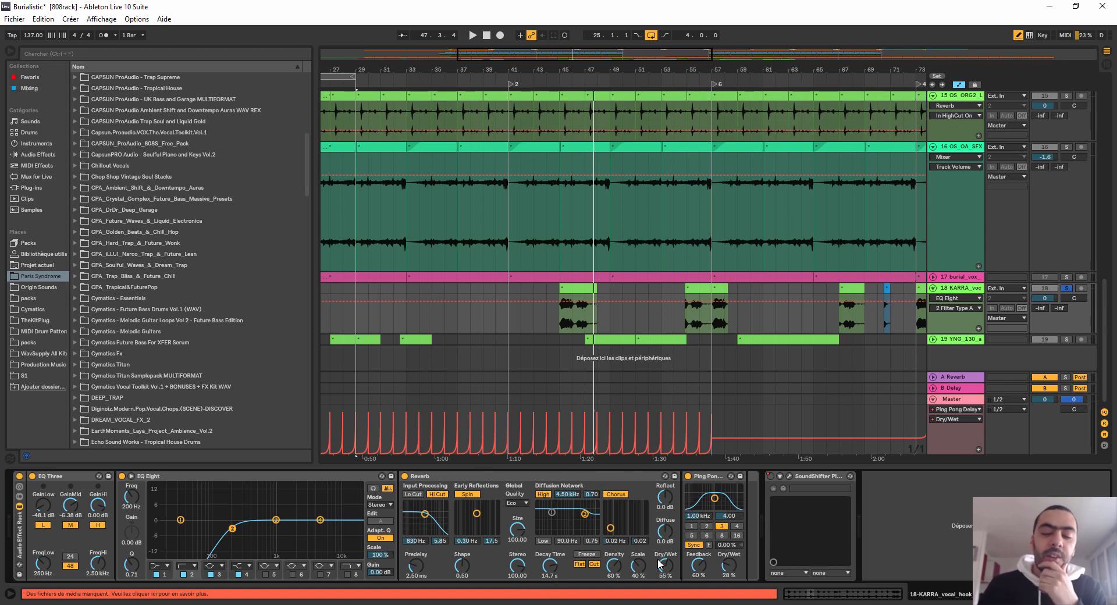
pyautogui.rightClick(642, 604)
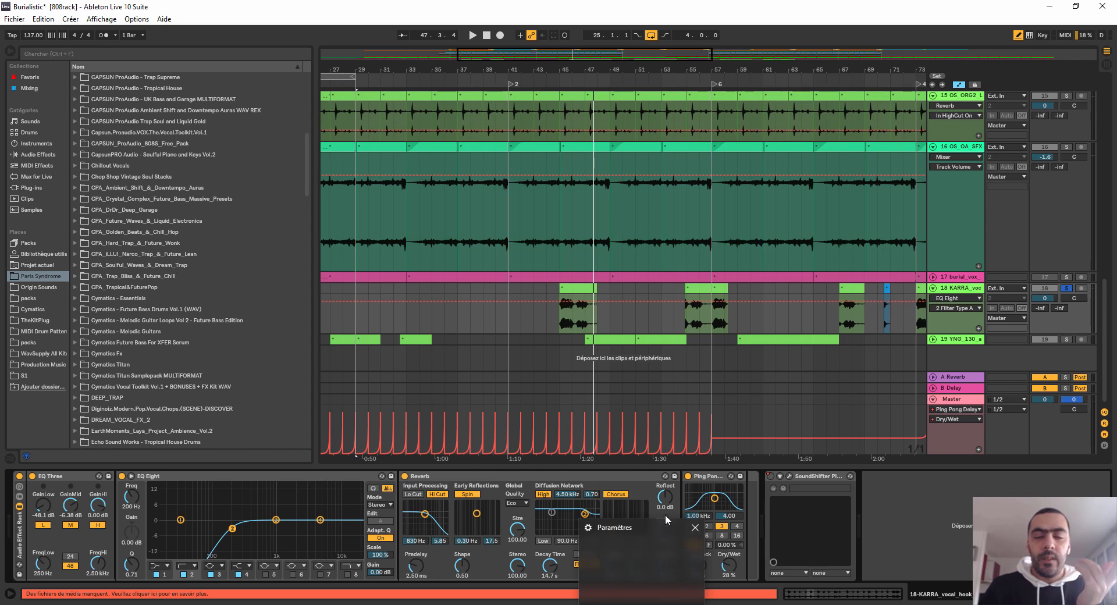
pyautogui.click(707, 457)
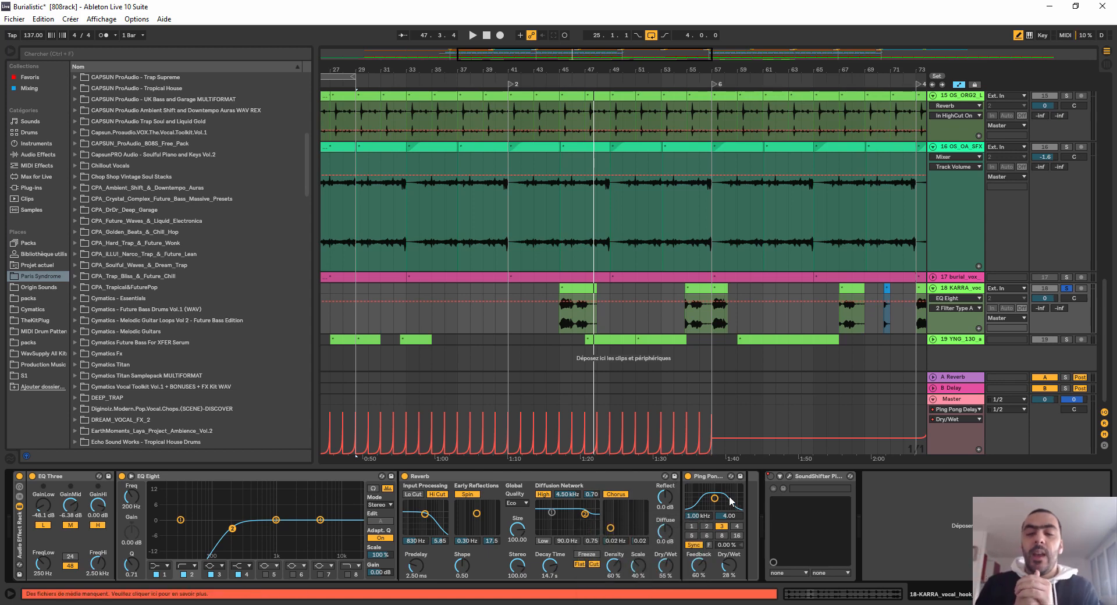
# Step: Open the 18 KARRA_voc track's SoundShifter Pitch Stereo plug-in, toggle the device to show its Device On automation, and re-enable automation
pyautogui.click(790, 476)
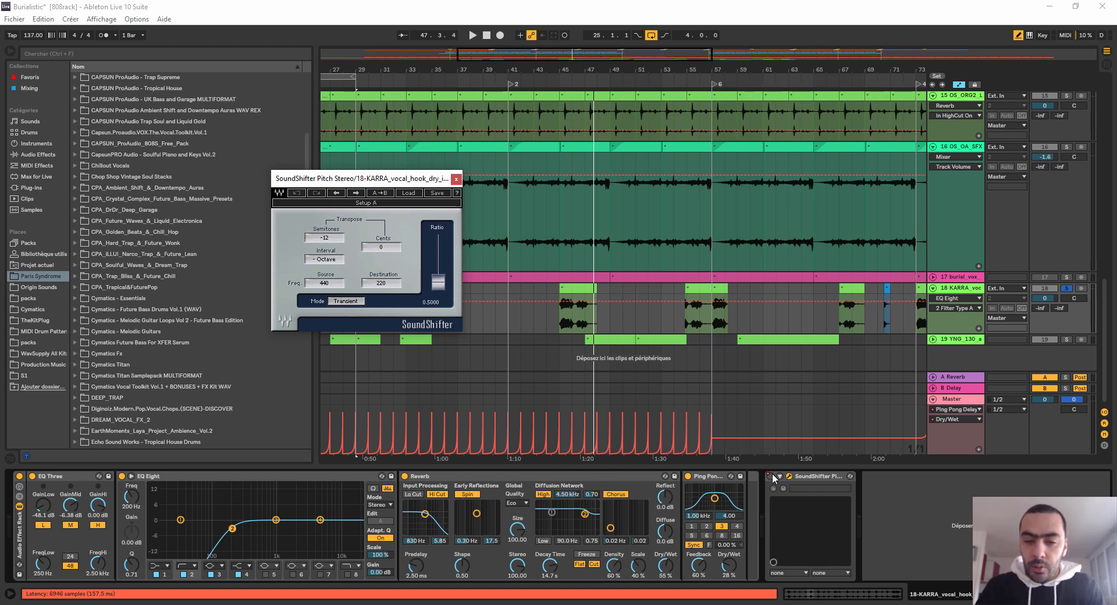
pyautogui.click(771, 477)
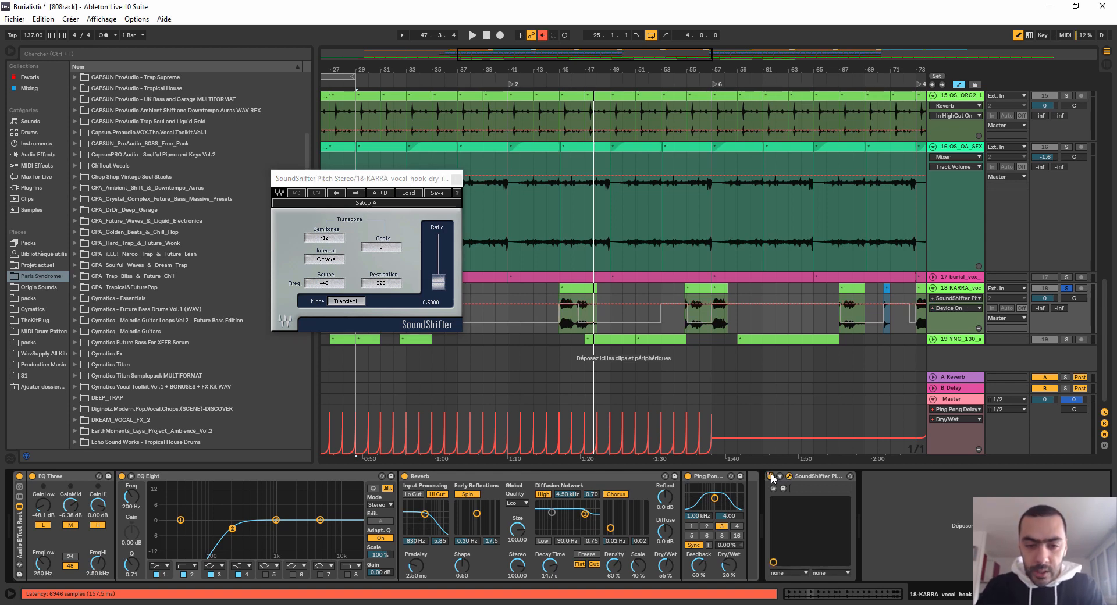
pyautogui.click(542, 35)
# Step: Listen to the 18 KARRA_voc clip at bar 45 with its pitch automation, then stop playback and close the SoundShifter window
pyautogui.moveTo(558, 66); pyautogui.dragTo(560, 101)
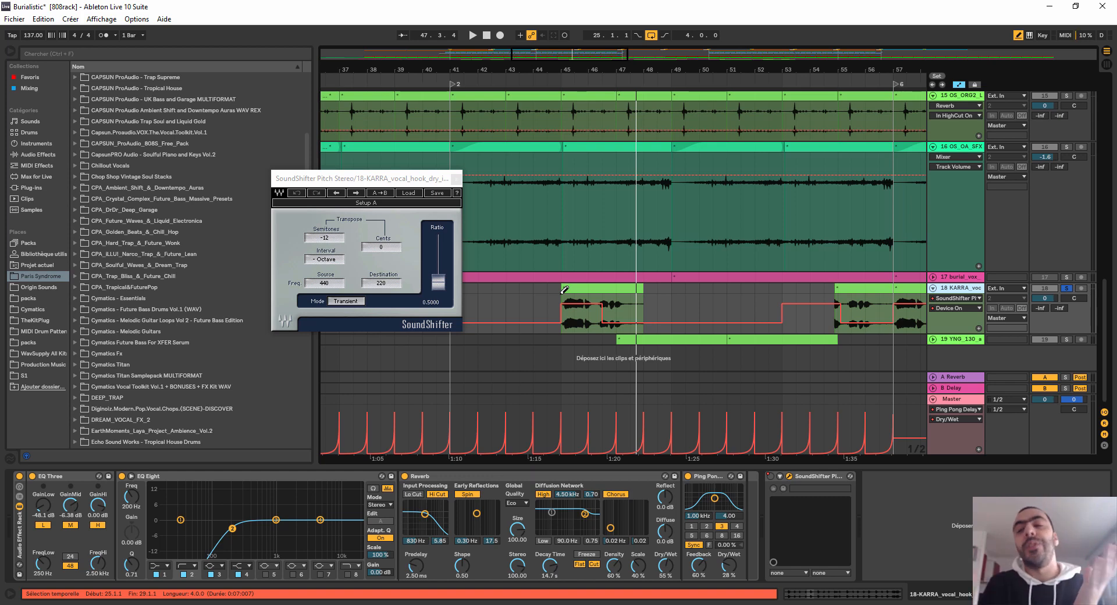
pyautogui.click(524, 93)
pyautogui.press('space')
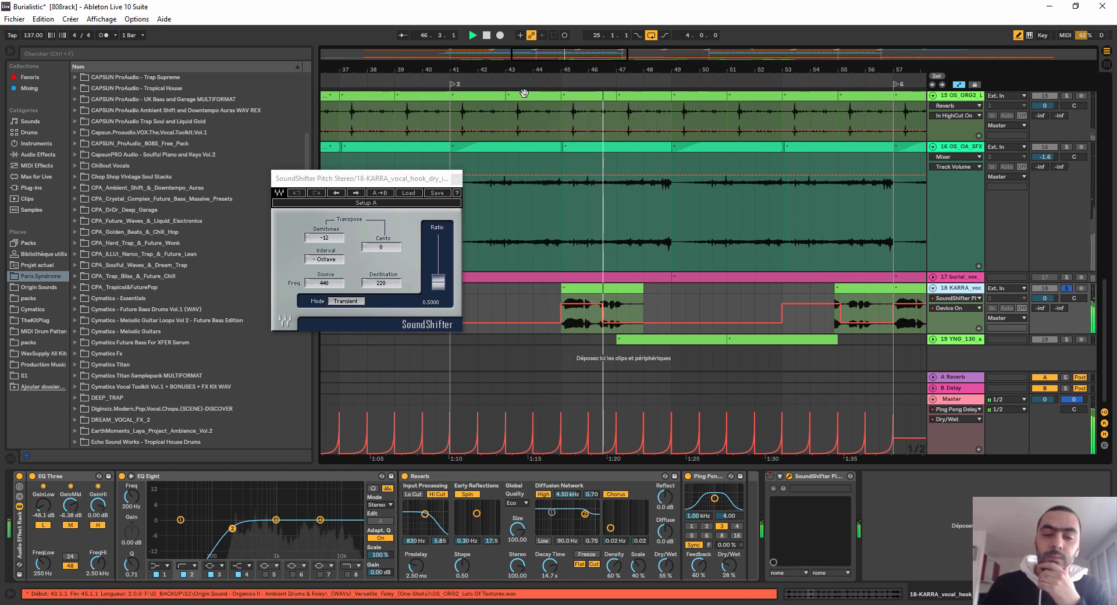
pyautogui.moveTo(566, 70); pyautogui.dragTo(566, 36)
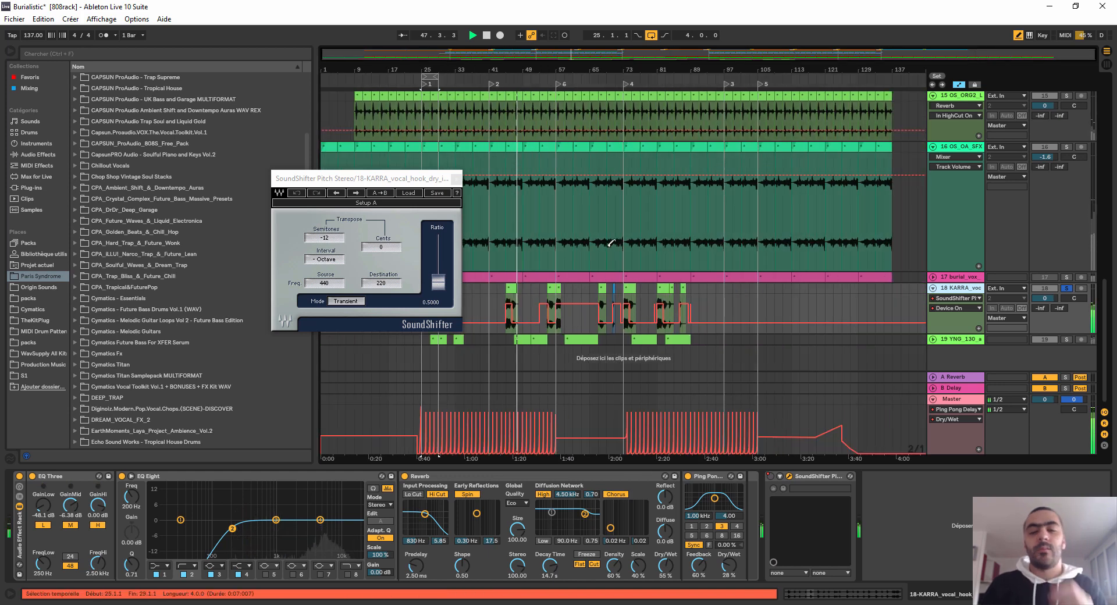
pyautogui.press('space')
pyautogui.click(456, 179)
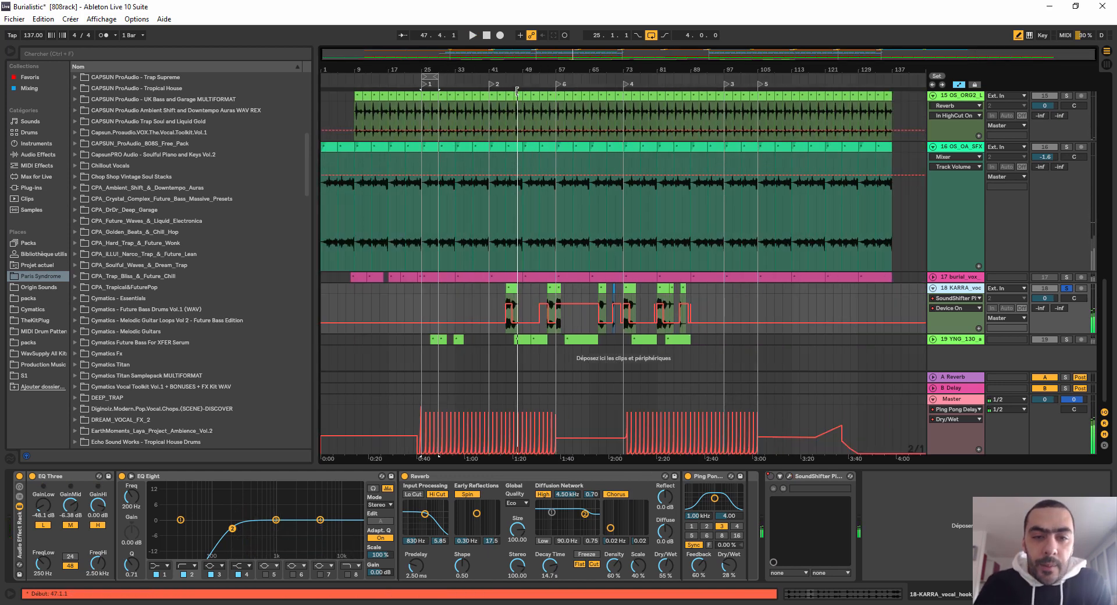
# Step: Play the short blue 18 KARRA_voc clip between bars 70 and 71, then stop playback
pyautogui.moveTo(540, 70); pyautogui.dragTo(540, 80)
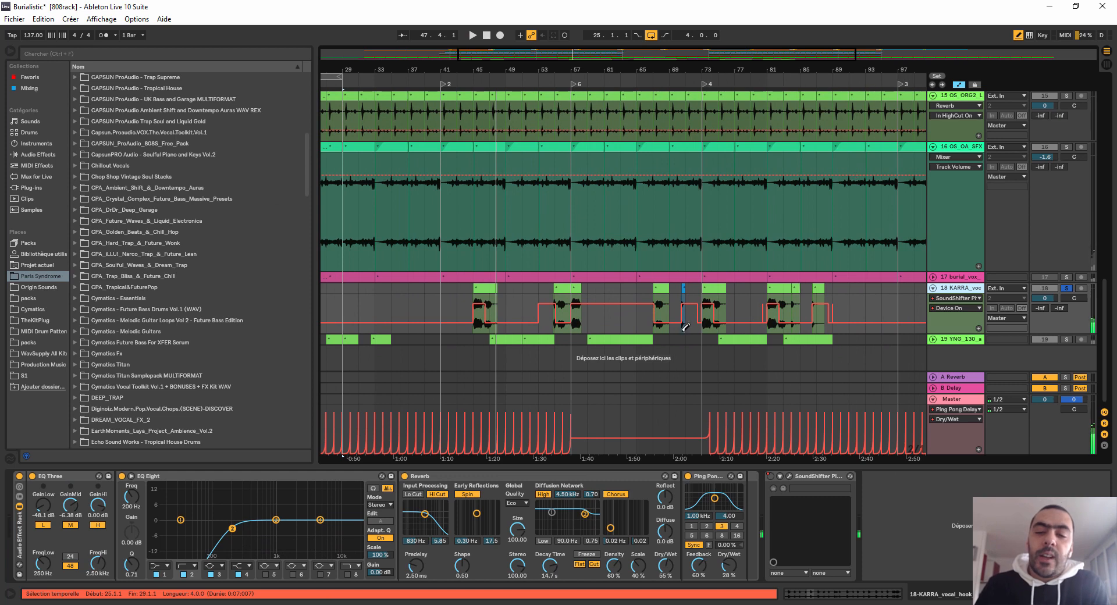
pyautogui.moveTo(685, 67); pyautogui.dragTo(684, 82)
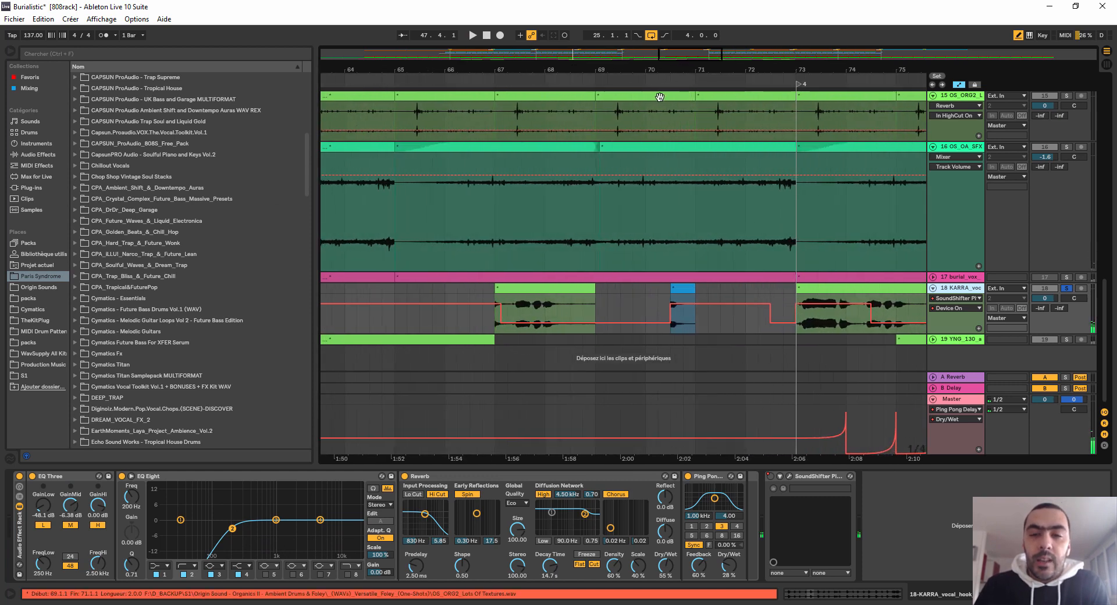
pyautogui.click(643, 77)
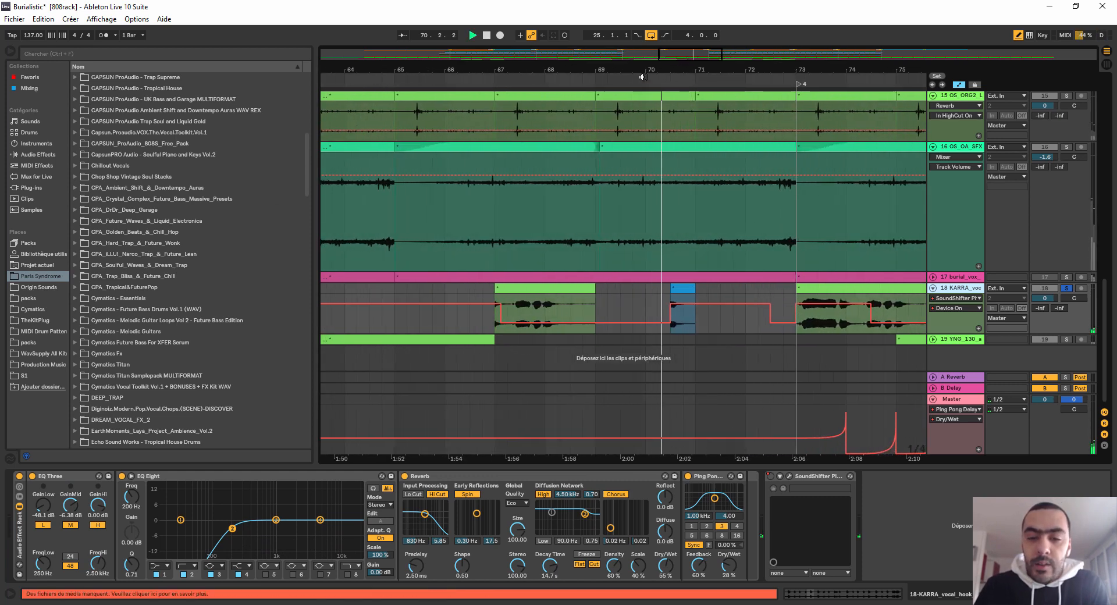
pyautogui.moveTo(644, 69); pyautogui.dragTo(652, 56)
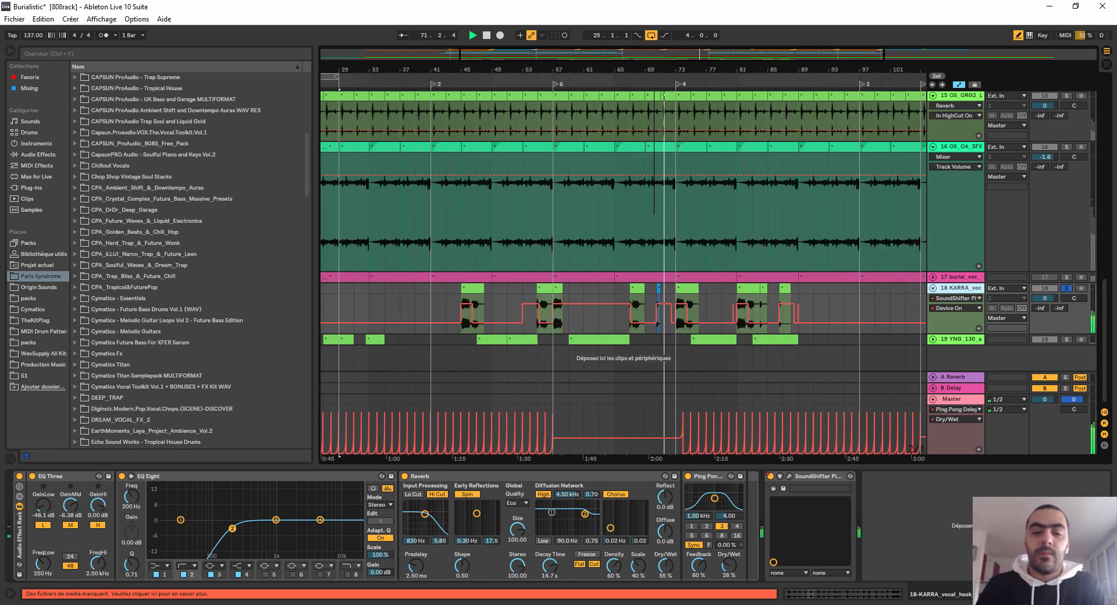
pyautogui.press('space')
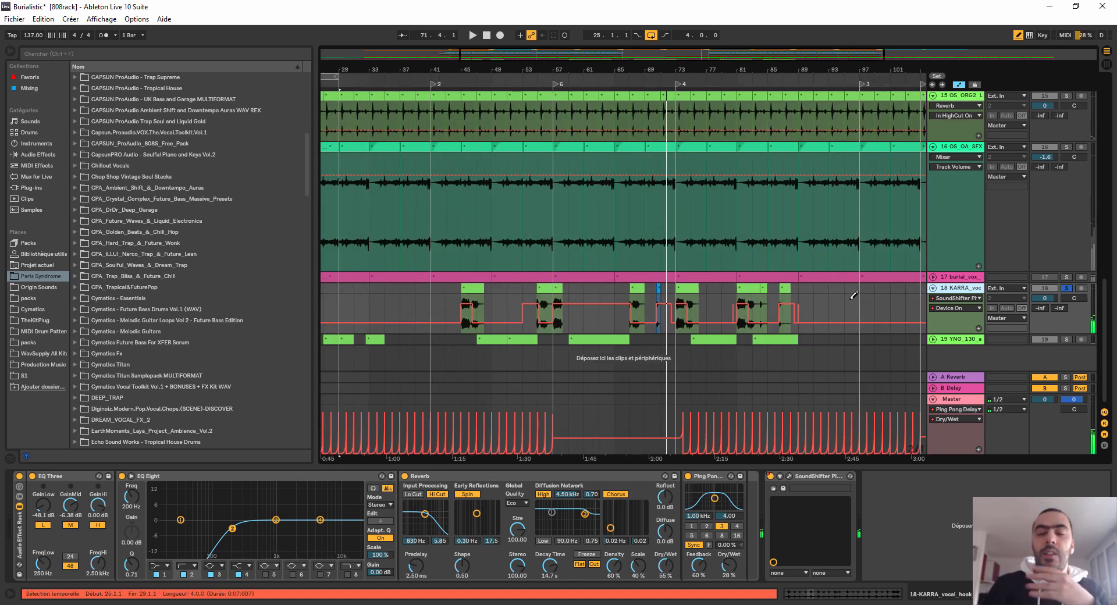
# Step: Unfold and solo the 19 YNG_130 vocal track and play its first clips around bar 27
pyautogui.click(933, 339)
pyautogui.scroll(-1, 713, 130)
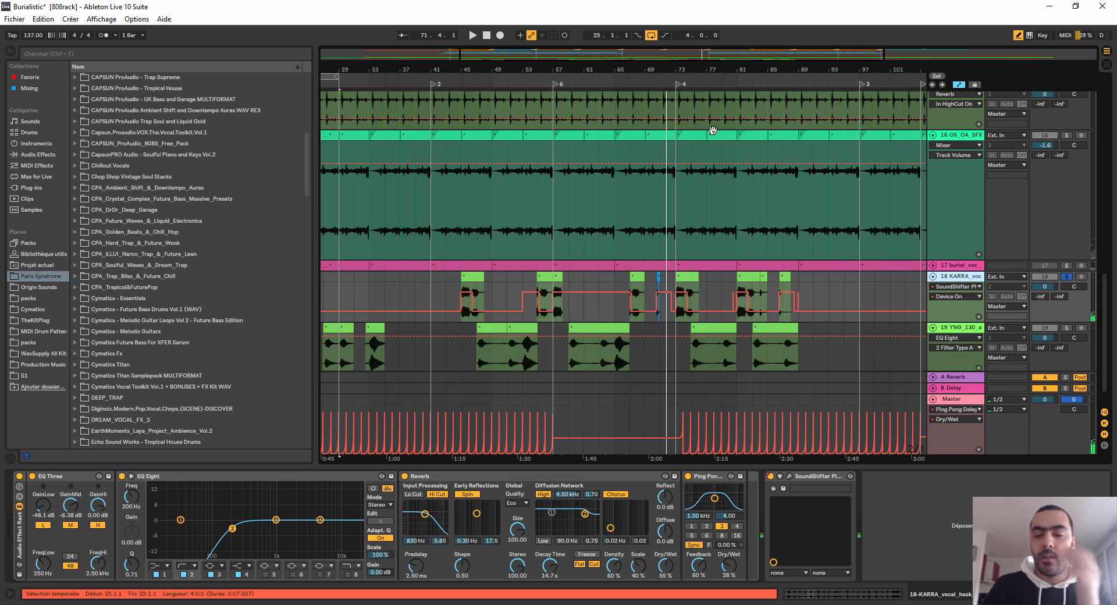
pyautogui.doubleClick(649, 66)
pyautogui.click(1067, 328)
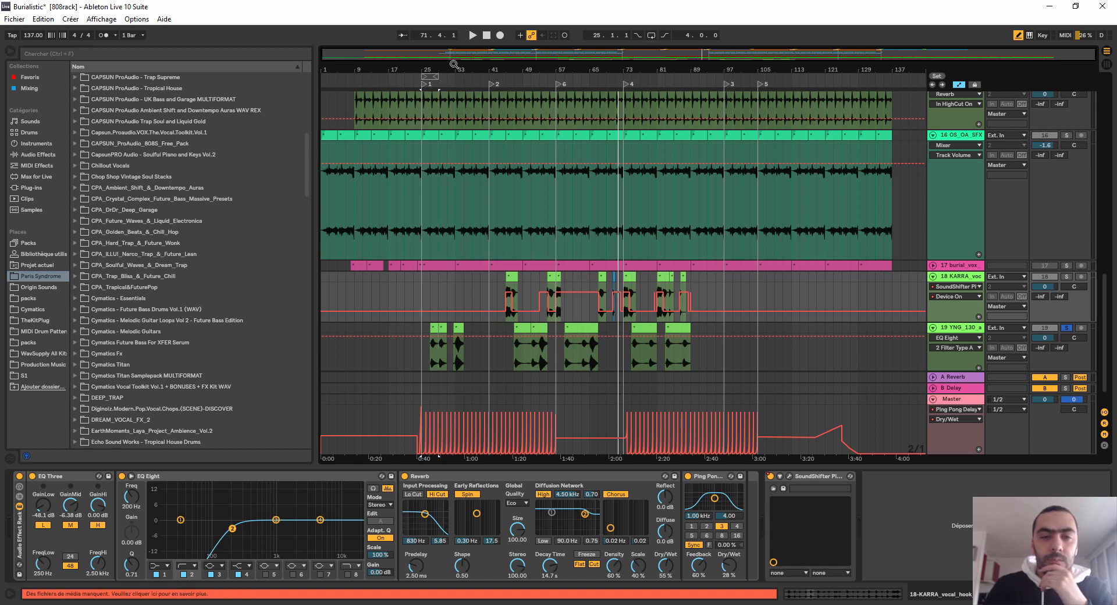
pyautogui.moveTo(454, 65); pyautogui.dragTo(431, 84)
pyautogui.click(417, 84)
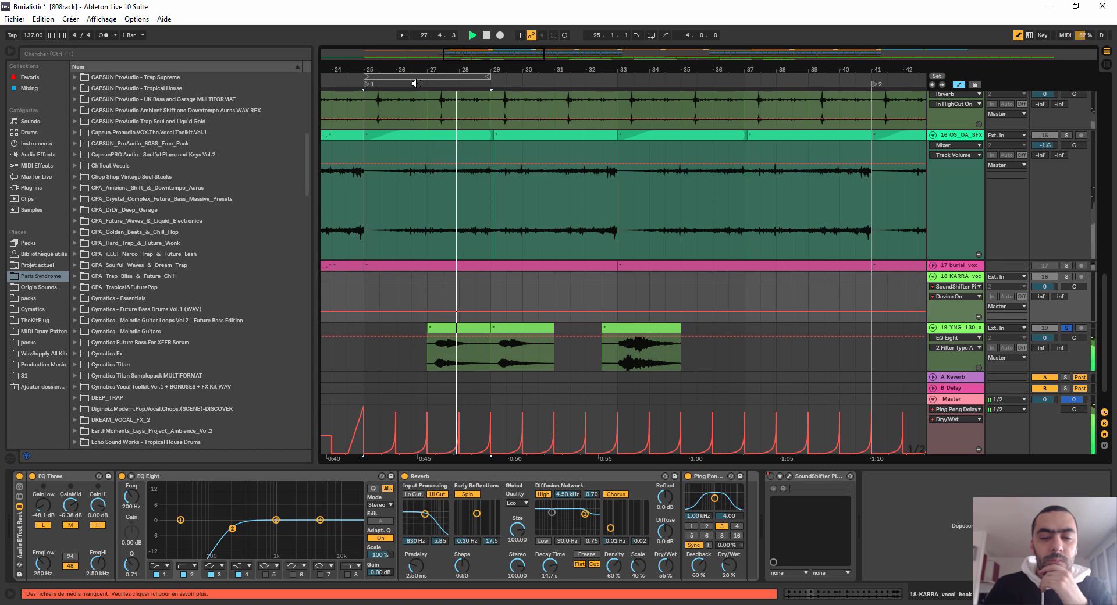
pyautogui.moveTo(478, 69); pyautogui.dragTo(479, 66)
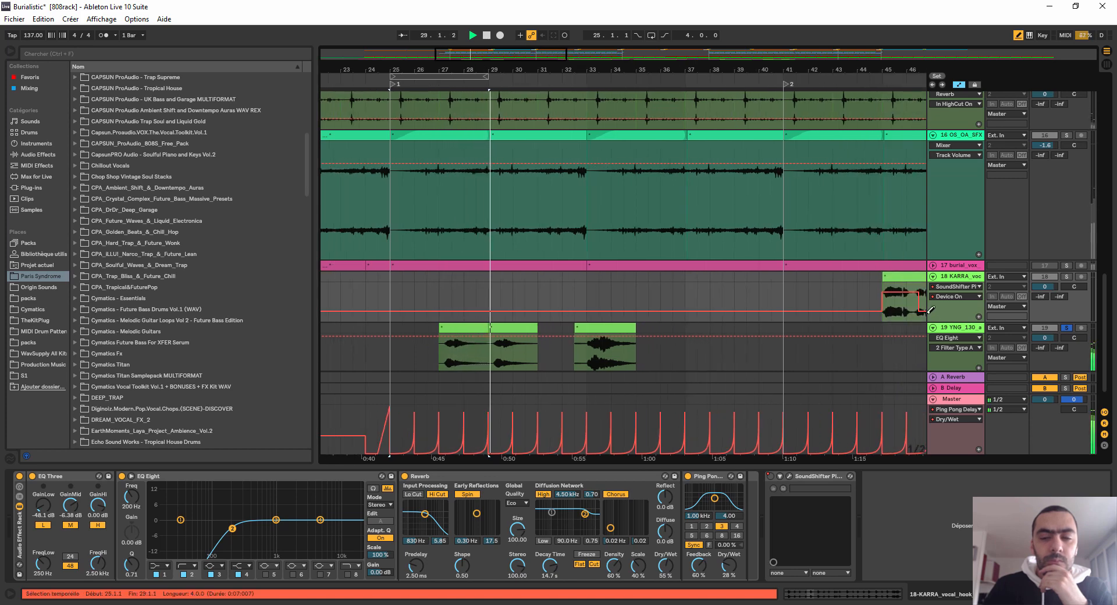
# Step: Display the 19 YNG_130 track's effects and its SoundShifter Pitch Stereo Device On automation, then unsolo the track
pyautogui.click(957, 328)
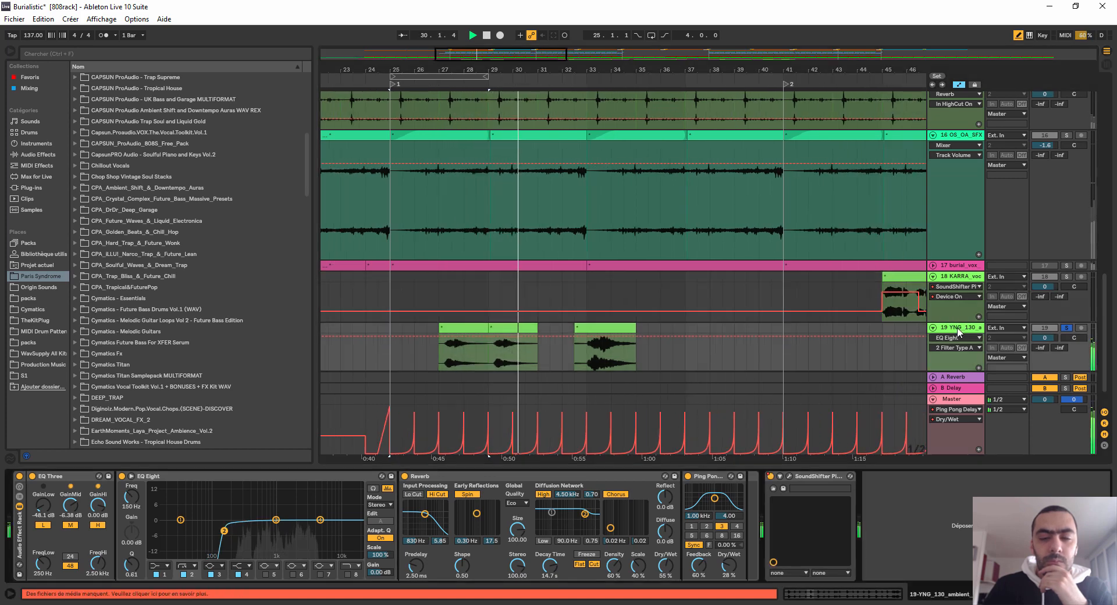
pyautogui.click(957, 337)
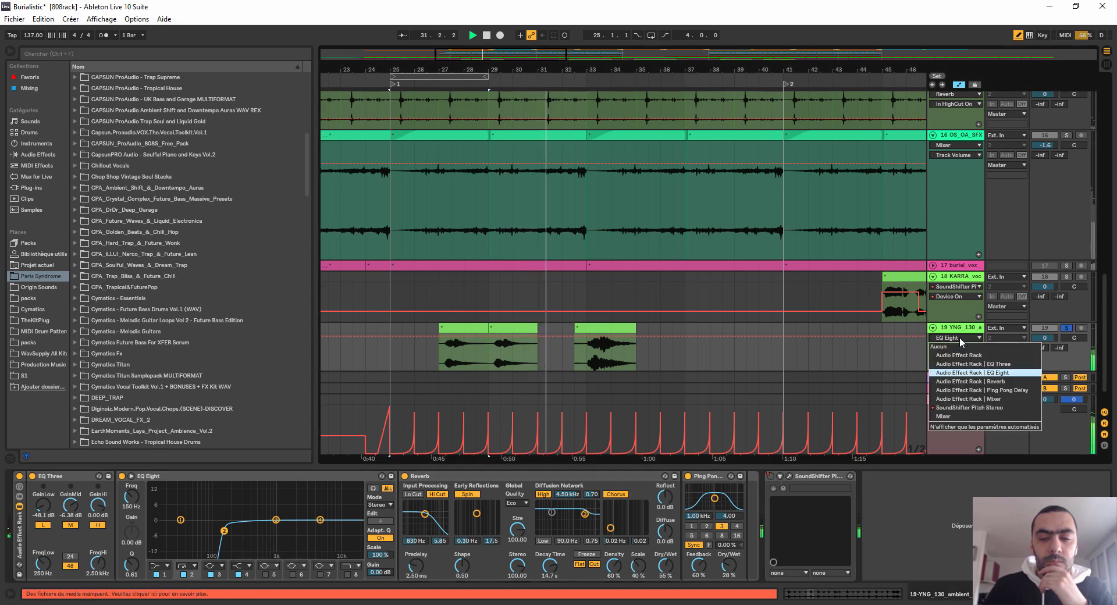
pyautogui.click(954, 410)
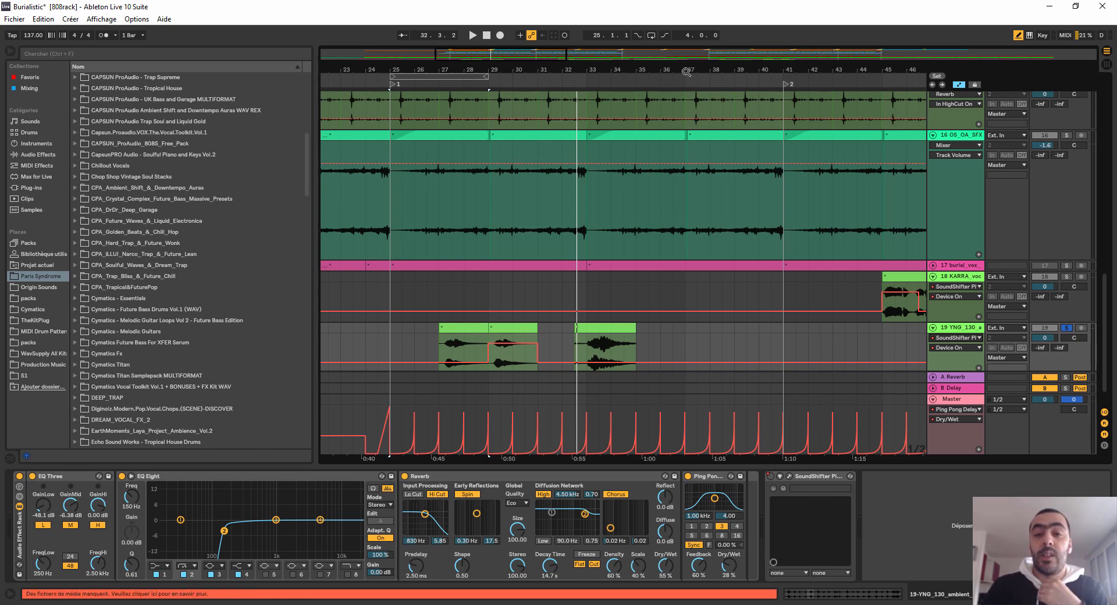
pyautogui.moveTo(687, 71); pyautogui.dragTo(687, 18)
pyautogui.click(1067, 327)
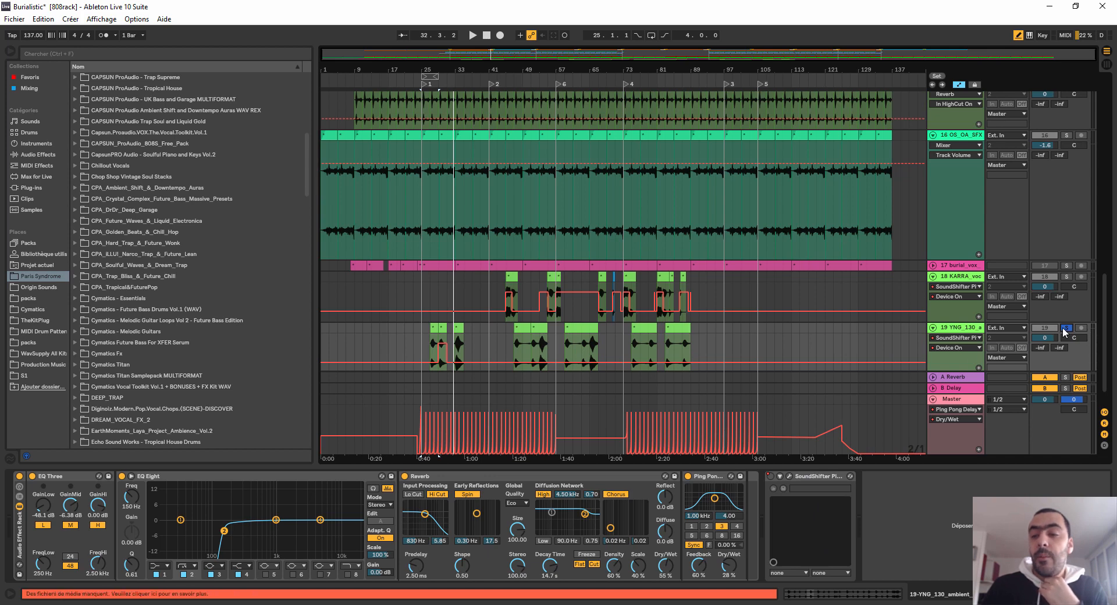
# Step: Look through the arrangement from the pads and drum group down to the textures and vocal tracks
pyautogui.scroll(-1, 1043, 326)
pyautogui.scroll(6, 841, 375)
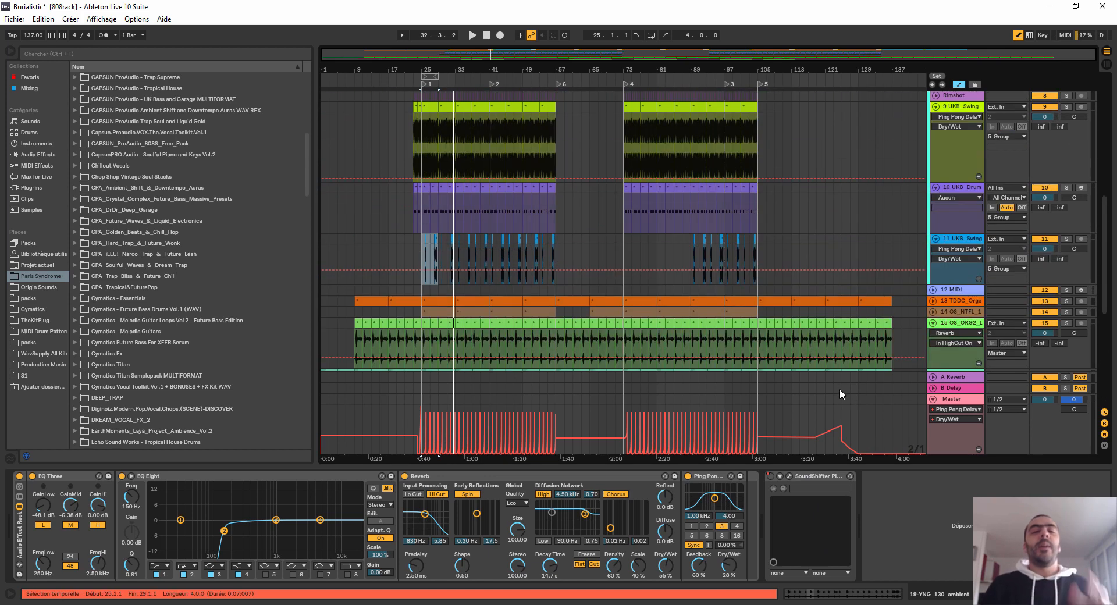
pyautogui.scroll(6, 835, 379)
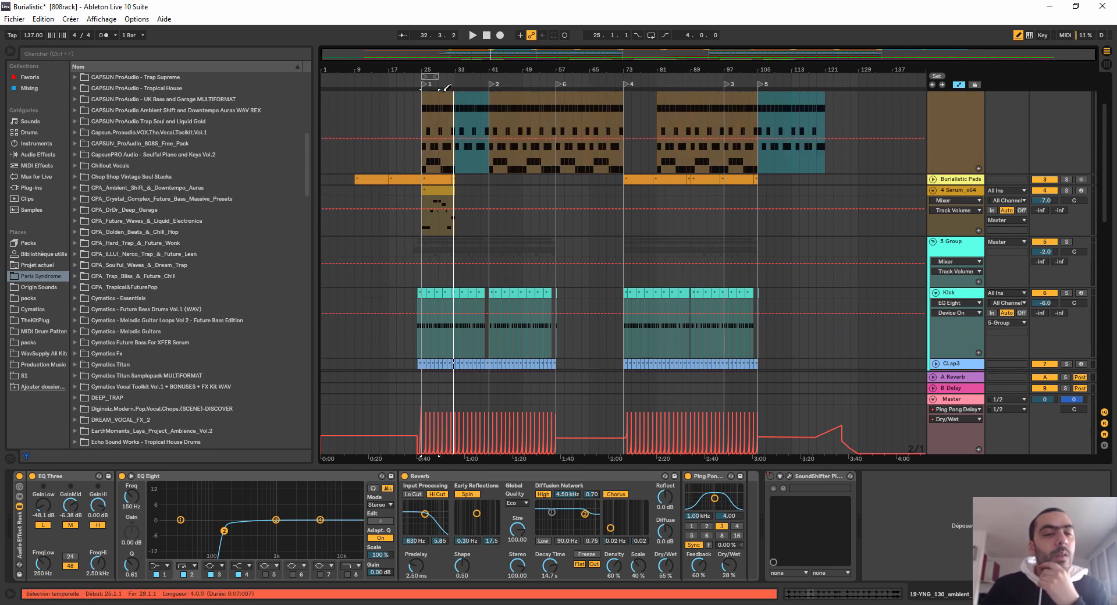
pyautogui.moveTo(432, 70)
pyautogui.mouseDown()
pyautogui.moveTo(444, 152)
pyautogui.moveTo(516, 116)
pyautogui.moveTo(442, 80)
pyautogui.mouseUp()
pyautogui.scroll(-6, 490, 198)
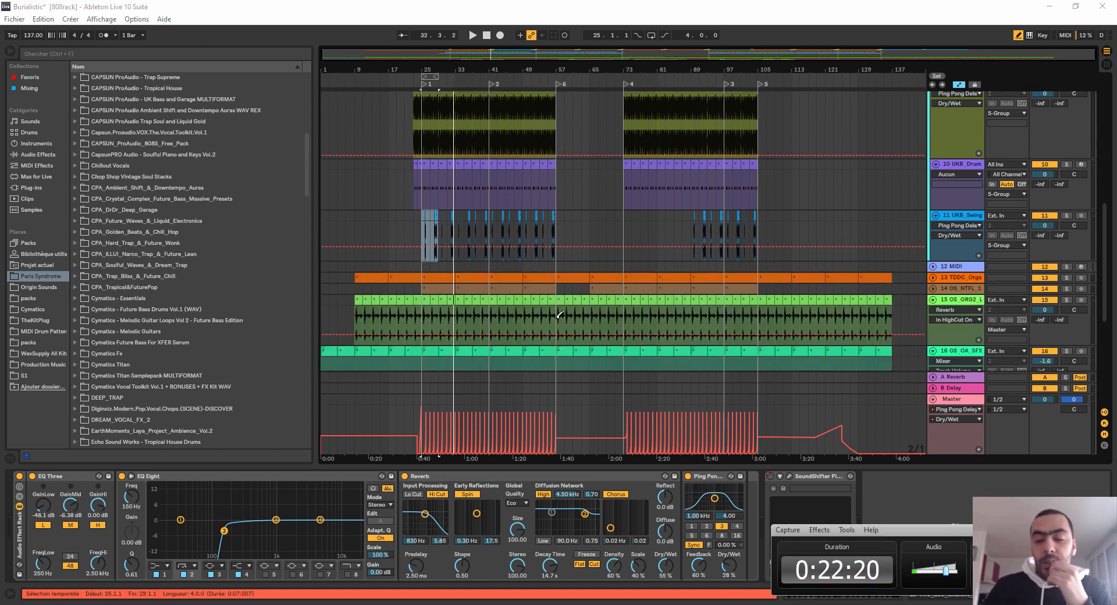
pyautogui.moveTo(433, 66); pyautogui.dragTo(432, 93)
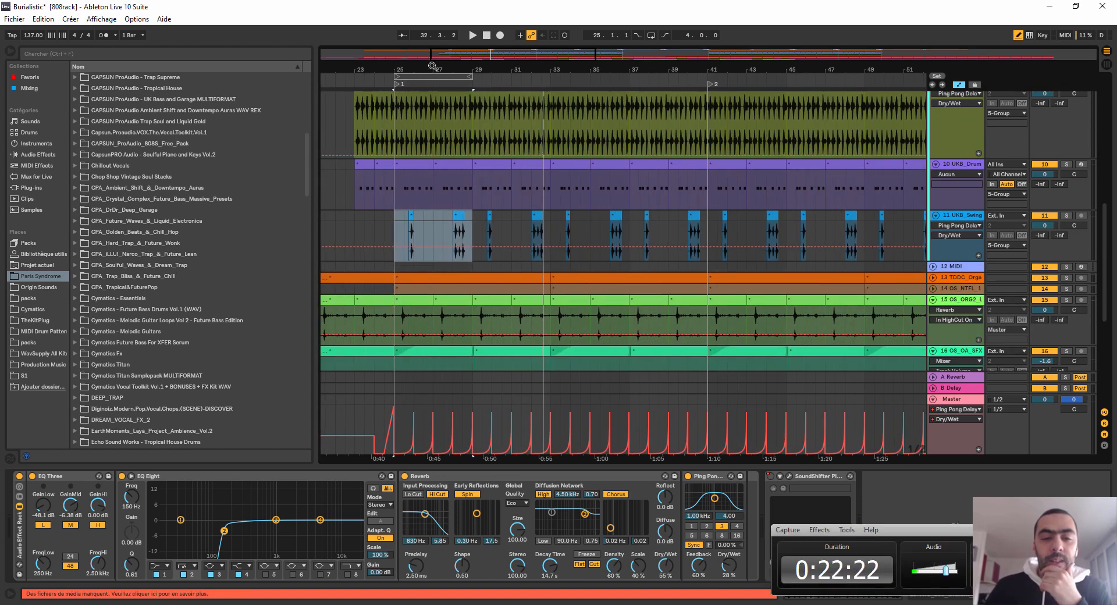
pyautogui.scroll(-6, 873, 157)
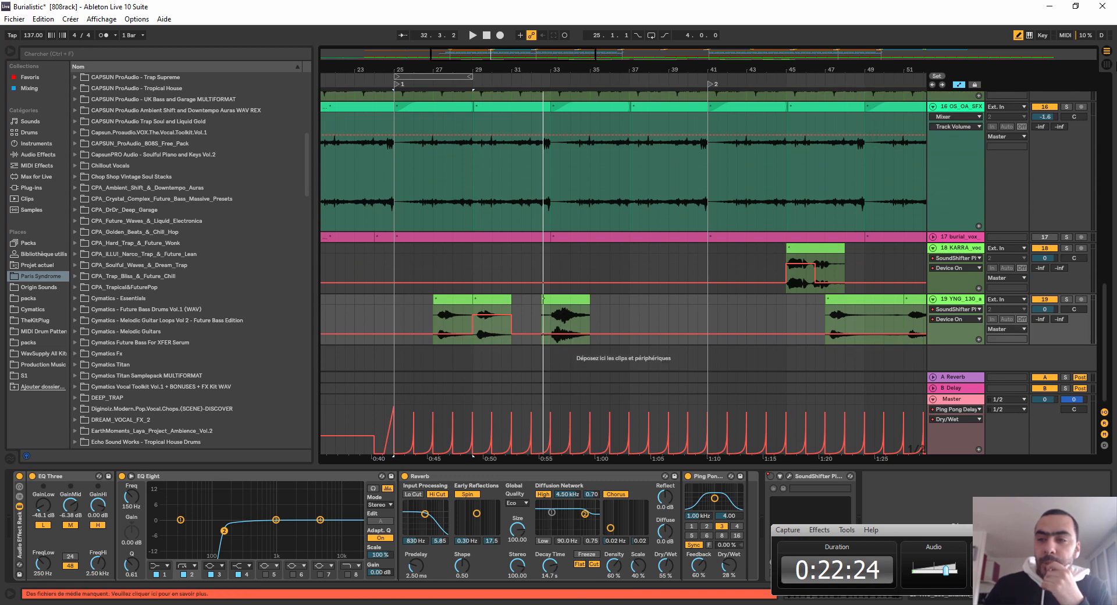
# Step: Switch to the Session view and display the Master track's effect chain
pyautogui.click(1107, 64)
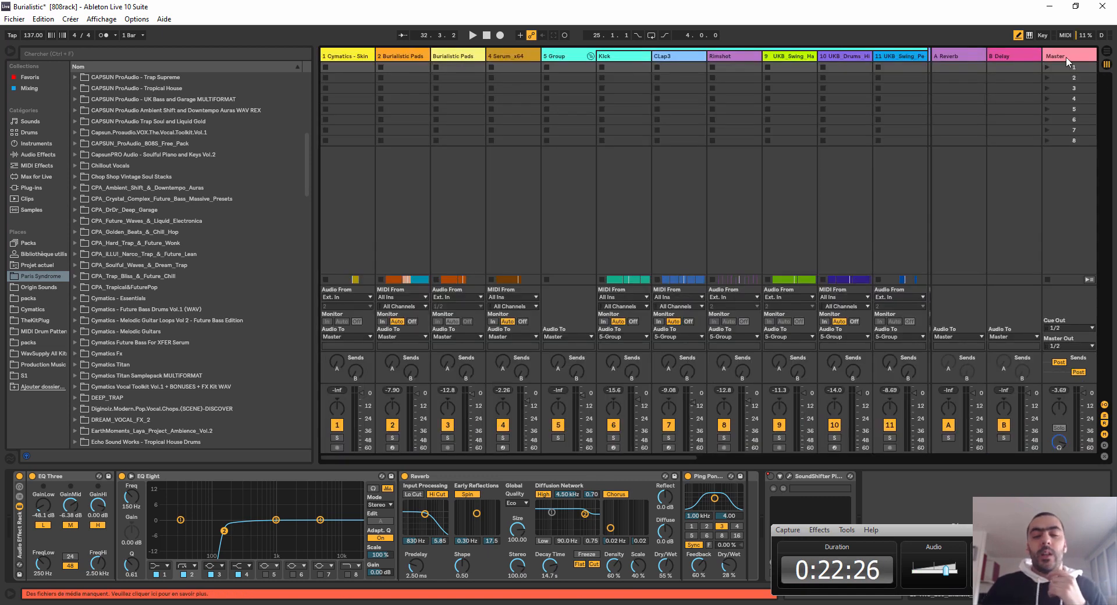
pyautogui.click(1059, 57)
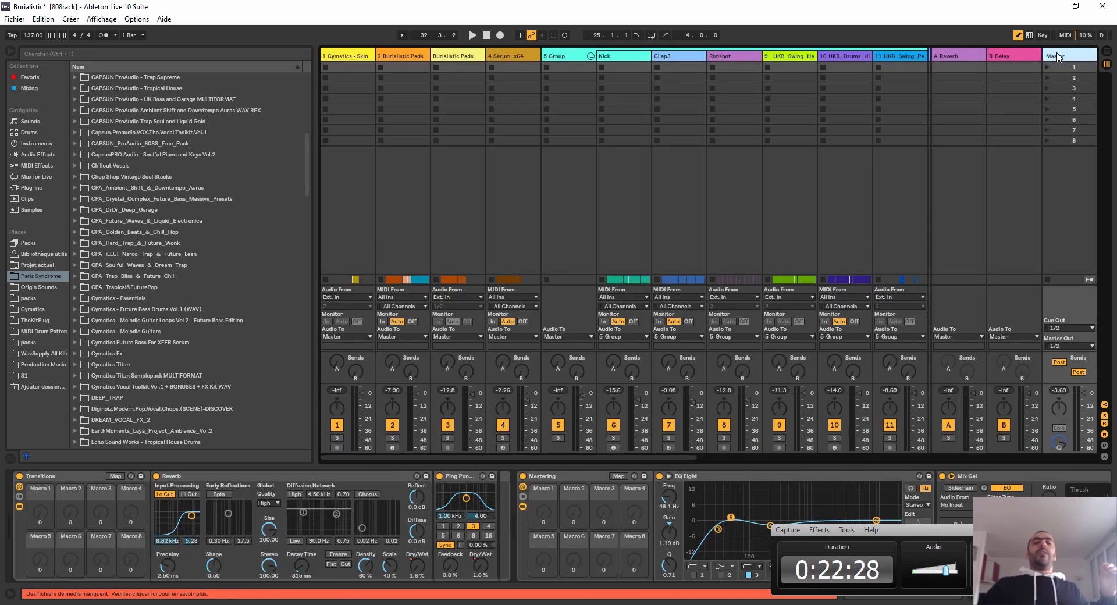